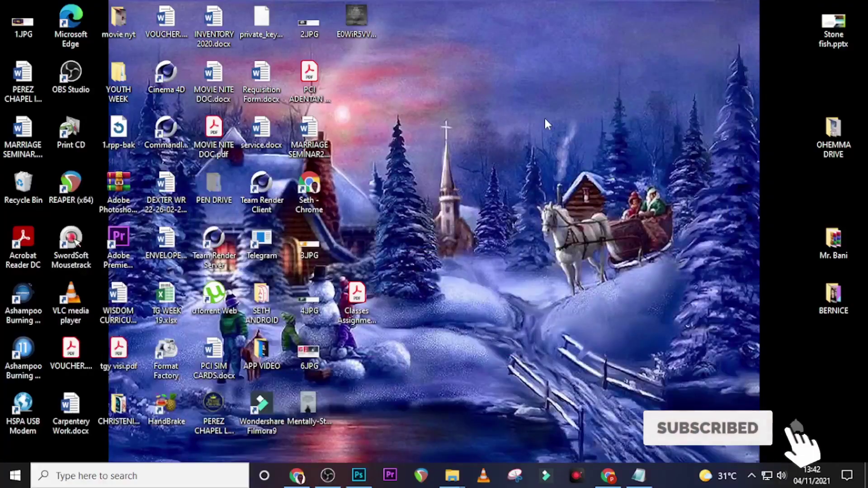
- Switch to Photoshop and create a white RGB document named "school aniversary flyer", 1275 x 1275 pixels at 300 pixels/inch
{"action": "left_click", "coordinate": [366, 476]}
{"action": "key", "text": "ctrl+n"}
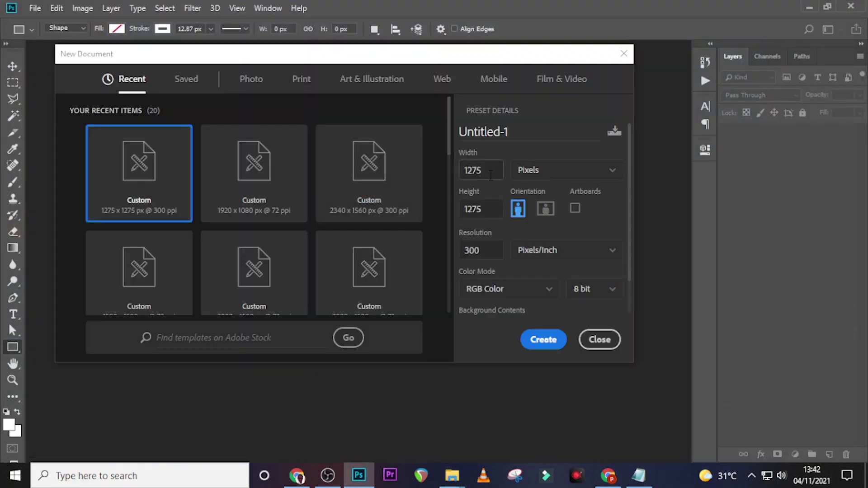
{"action": "left_click", "coordinate": [495, 212]}
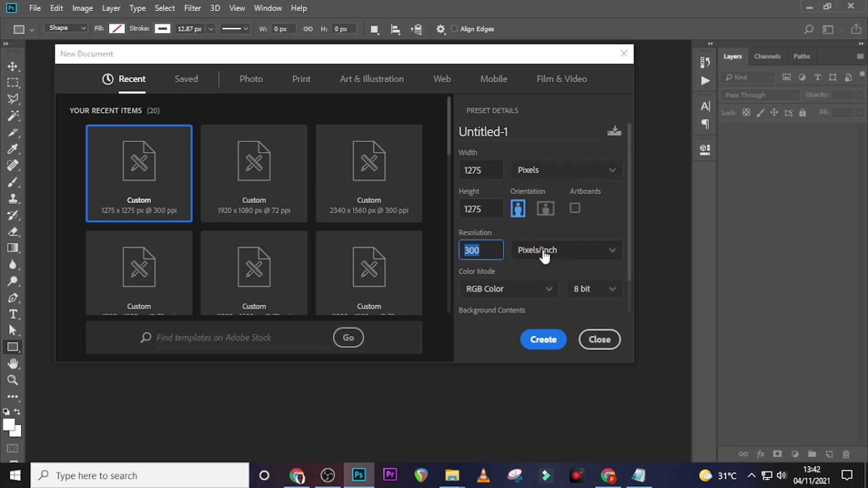
{"action": "double_click", "coordinate": [475, 133]}
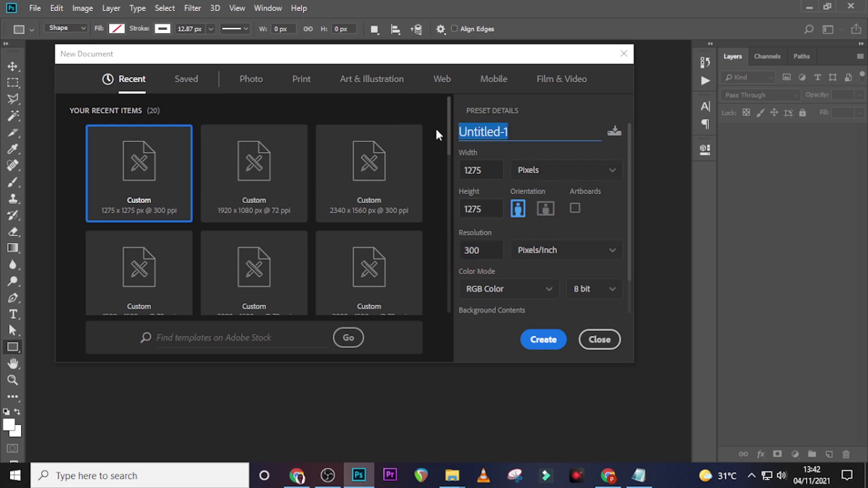
{"action": "type", "text": "school"}
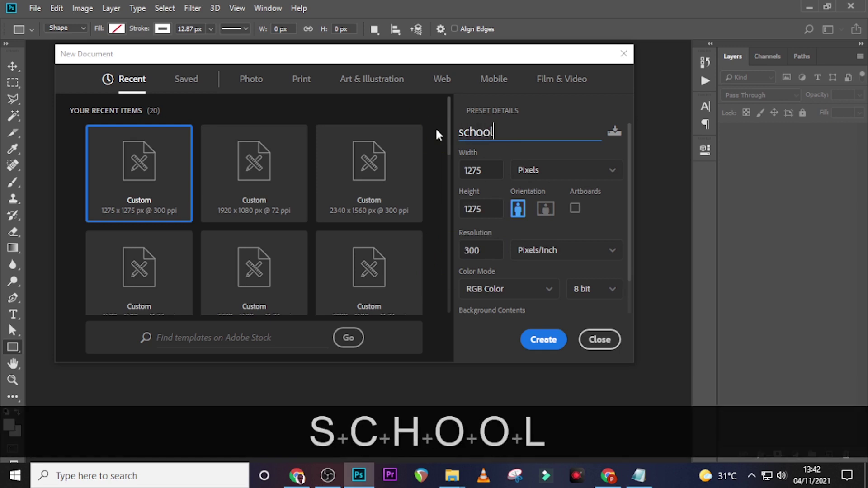
{"action": "type", "text": " anivers"}
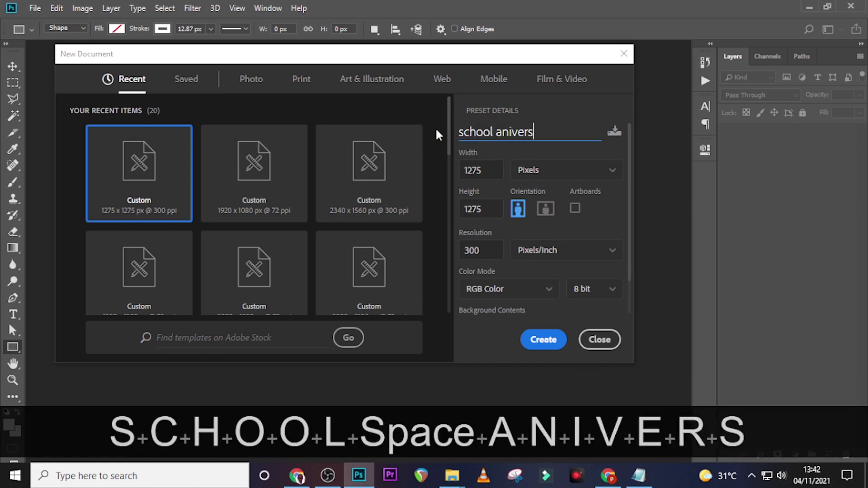
{"action": "type", "text": "ary flyer"}
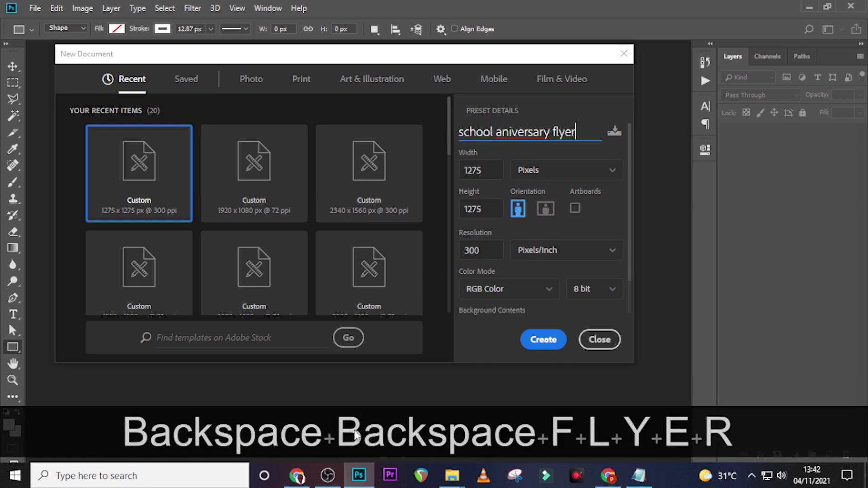
{"action": "scroll", "coordinate": [538, 261], "scroll_direction": "down", "scroll_amount": 2}
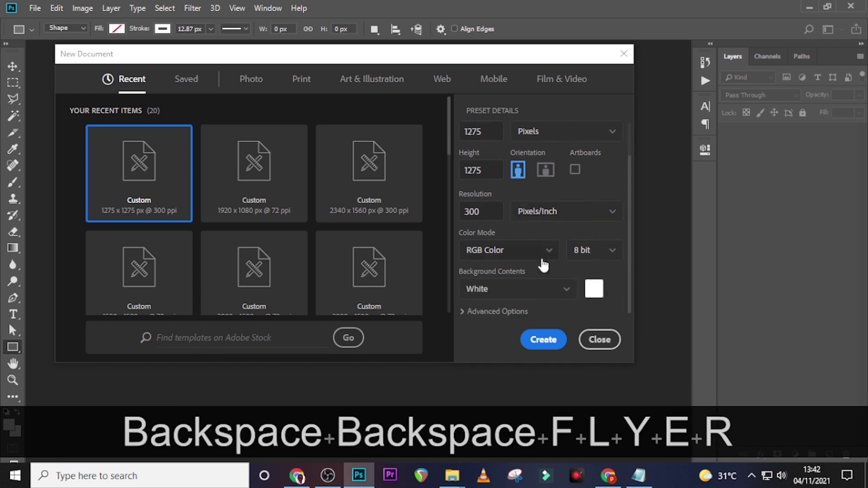
{"action": "left_click", "coordinate": [549, 339]}
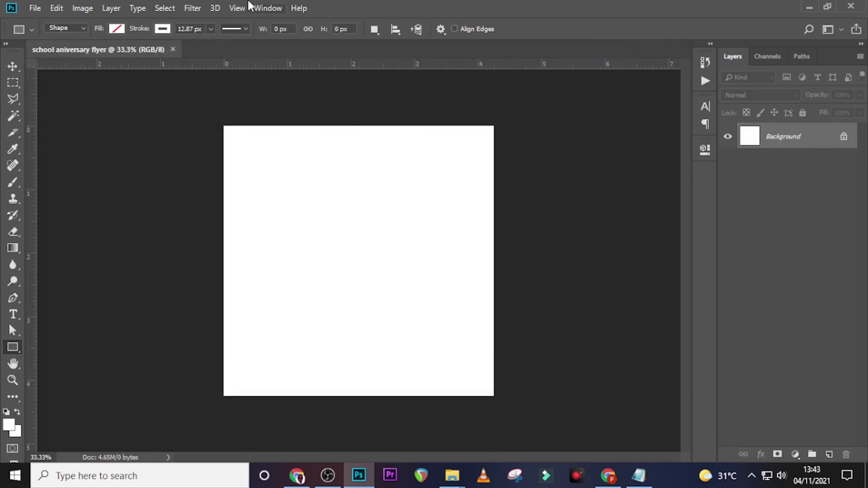
- Add a guide layout with one column, one row and 0.25 in margins, and place a vertical guide at the canvas centre
{"action": "left_click", "coordinate": [248, 6]}
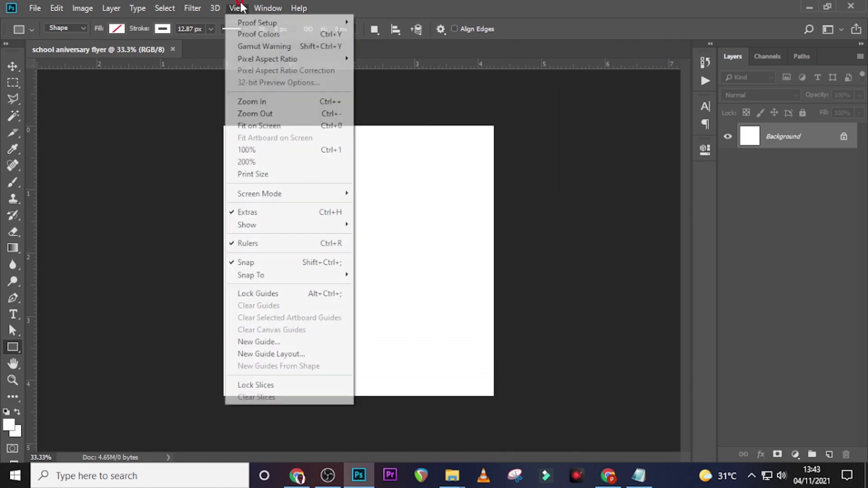
{"action": "left_click", "coordinate": [251, 355]}
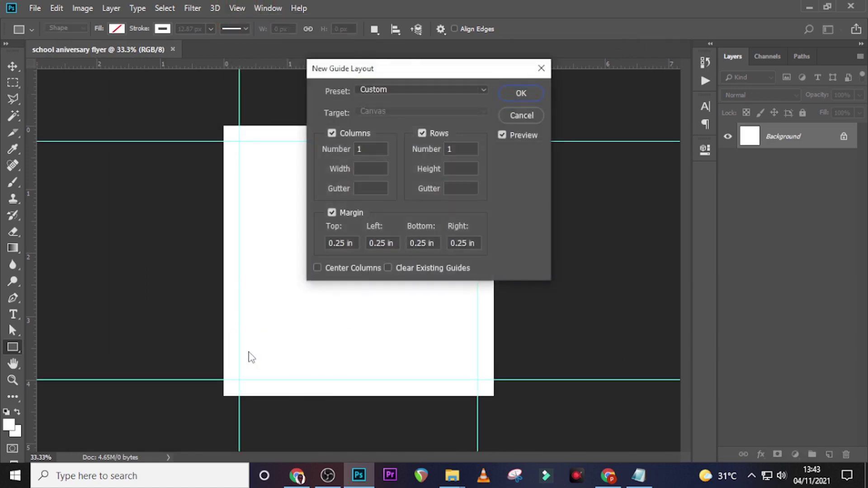
{"action": "left_click", "coordinate": [364, 148]}
{"action": "type", "text": "1"}
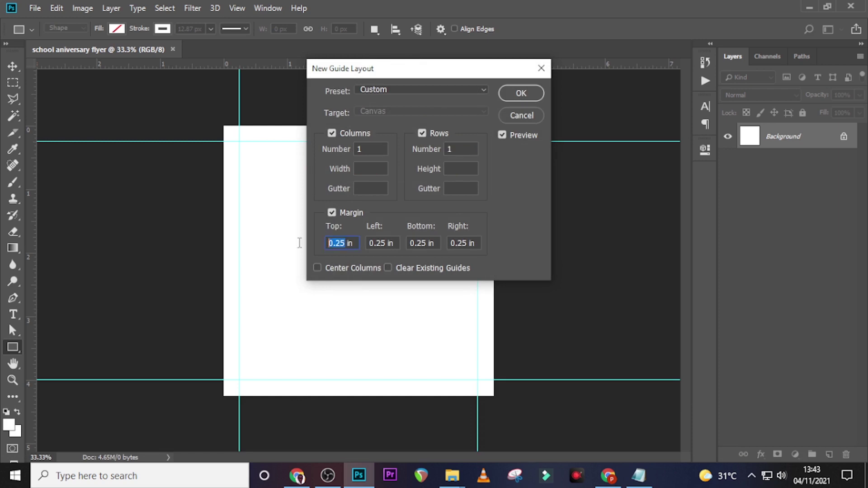
{"action": "type", "text": "0.25"}
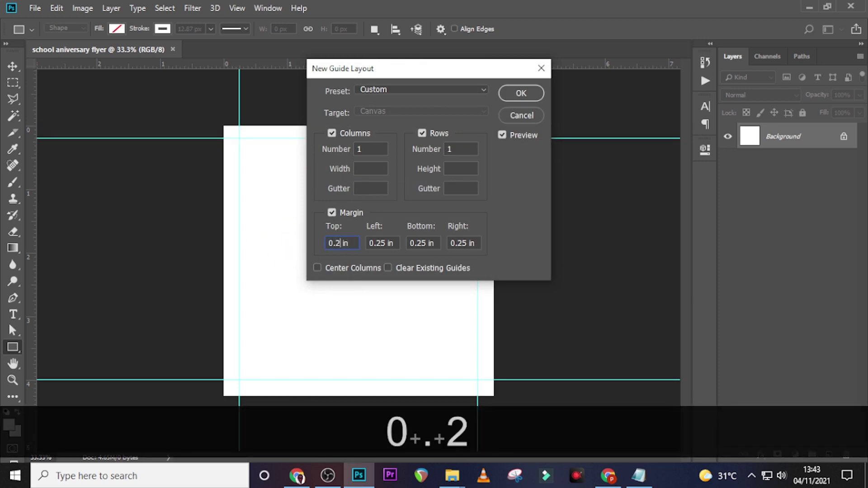
{"action": "double_click", "coordinate": [387, 244]}
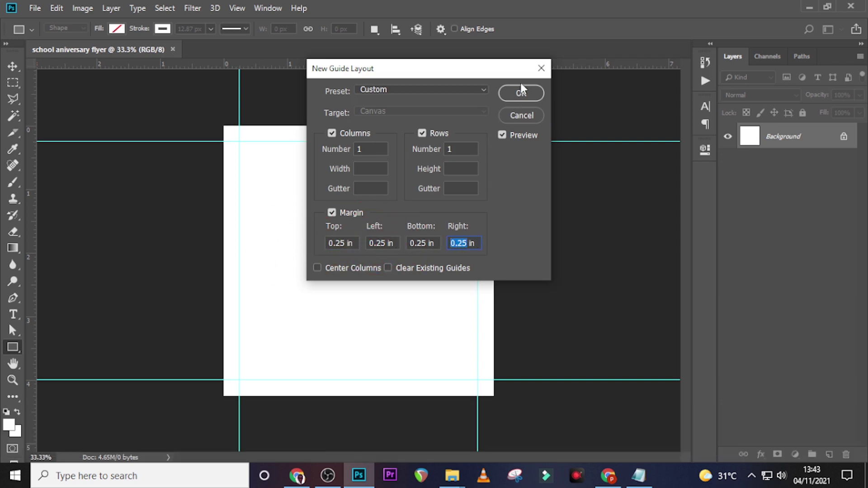
{"action": "left_click", "coordinate": [523, 96]}
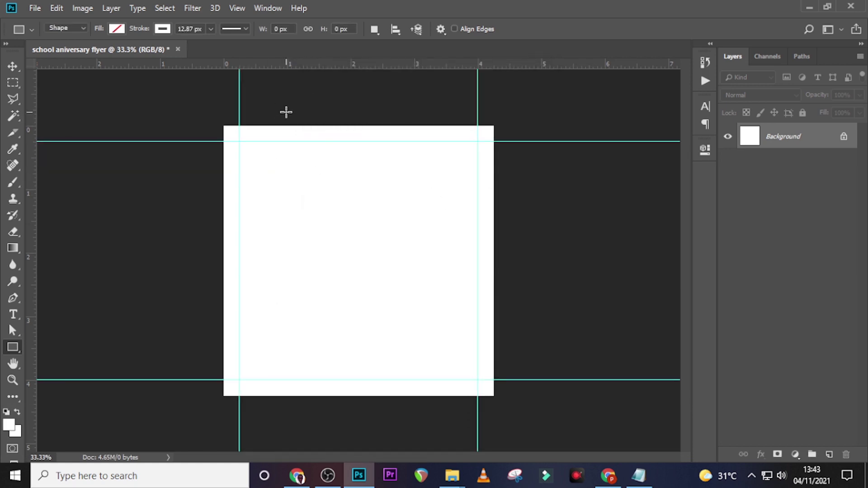
{"action": "key", "text": "ctrl+0"}
{"action": "left_click_drag", "start_coordinate": [32, 266], "coordinate": [361, 247]}
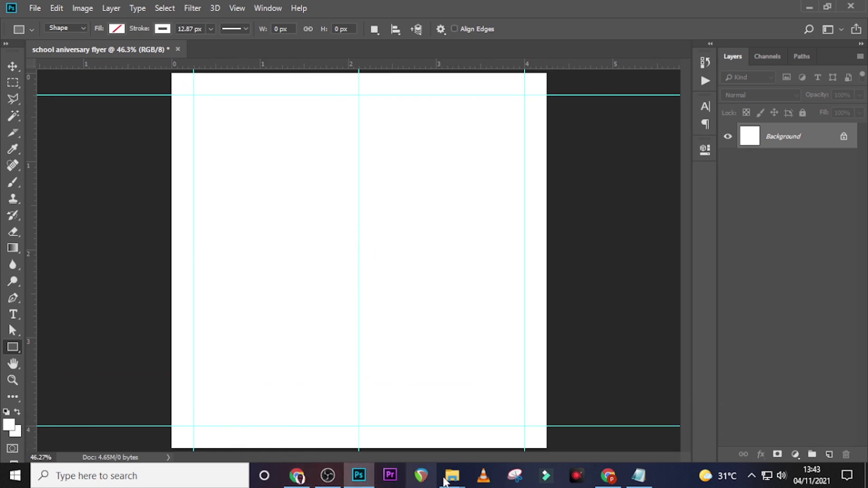
- Place the red starry image 617c1377c4672 from the "done" folder and scale it up to cover the whole canvas
{"action": "mouse_move", "coordinate": [452, 476]}
{"action": "left_click", "coordinate": [426, 412]}
{"action": "left_click_drag", "start_coordinate": [213, 164], "coordinate": [368, 368]}
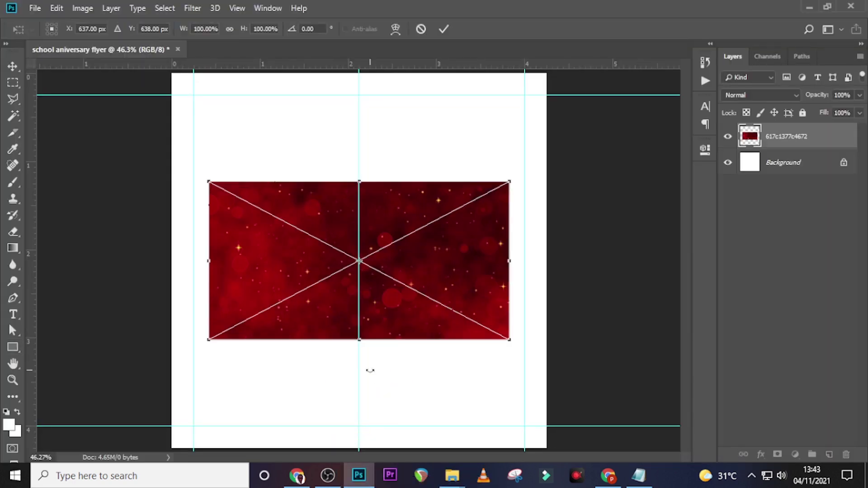
{"action": "left_click_drag", "start_coordinate": [508, 345], "coordinate": [701, 486]}
{"action": "key", "text": "Return"}
{"action": "key", "text": "u"}
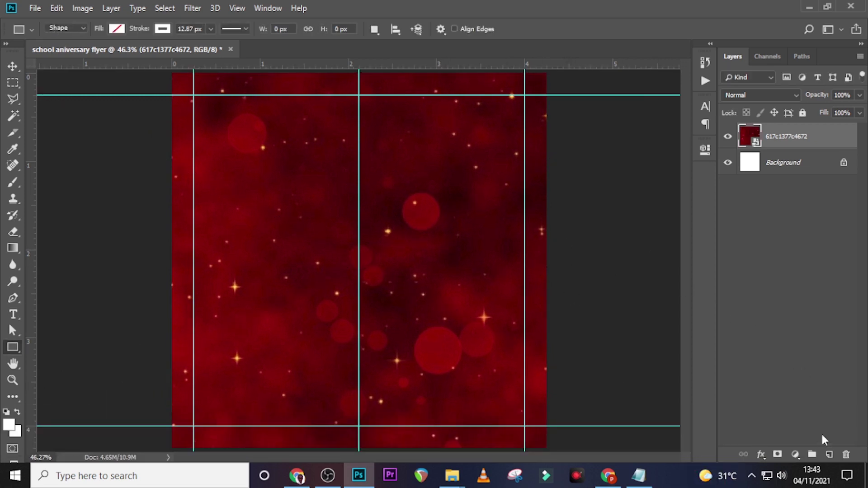
- Add a new layer above the red background image and choose the Soft Round brush
{"action": "left_click", "coordinate": [830, 453]}
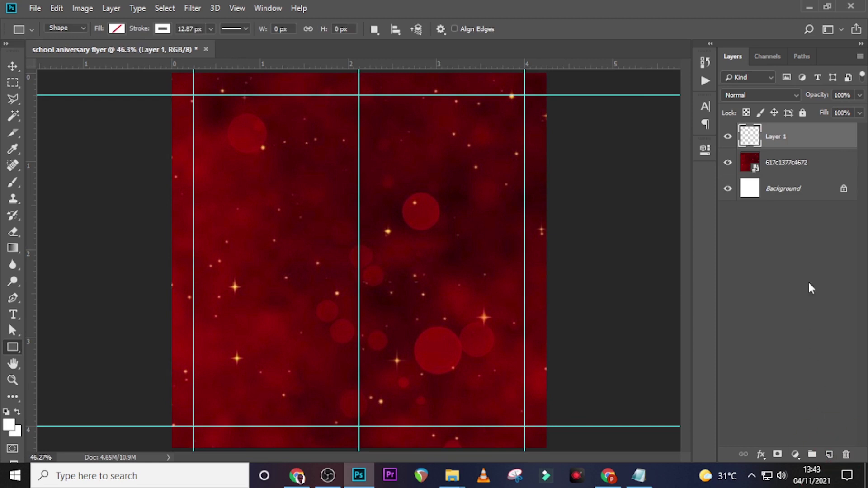
{"action": "key", "text": "b"}
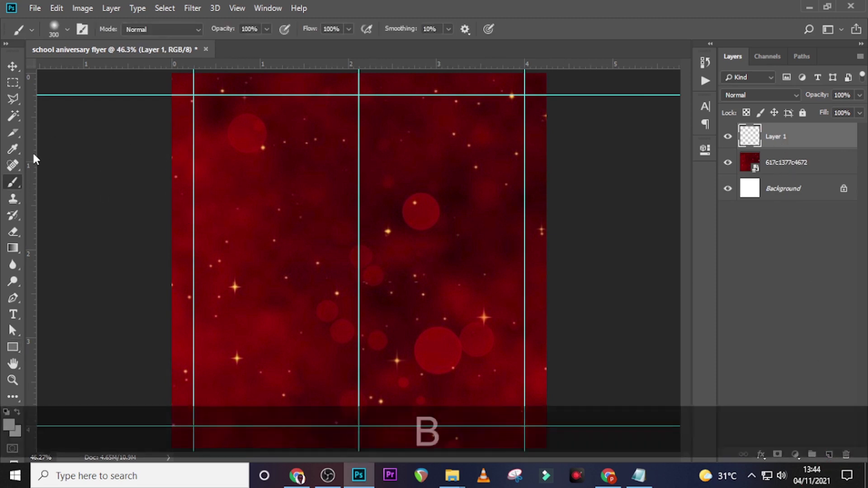
{"action": "left_click", "coordinate": [58, 22]}
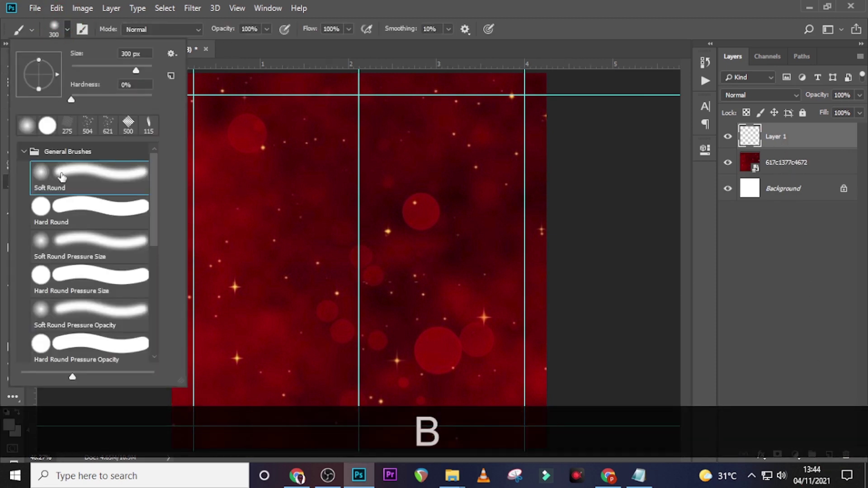
{"action": "left_click", "coordinate": [62, 176]}
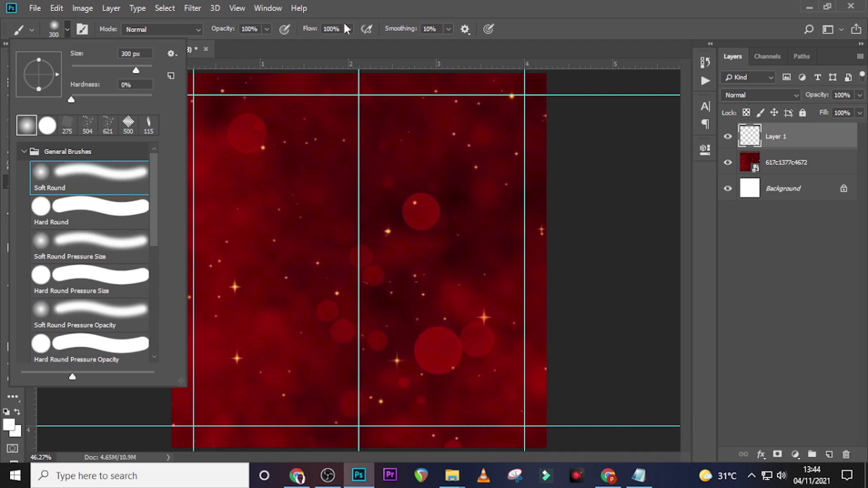
{"action": "left_click", "coordinate": [362, 5]}
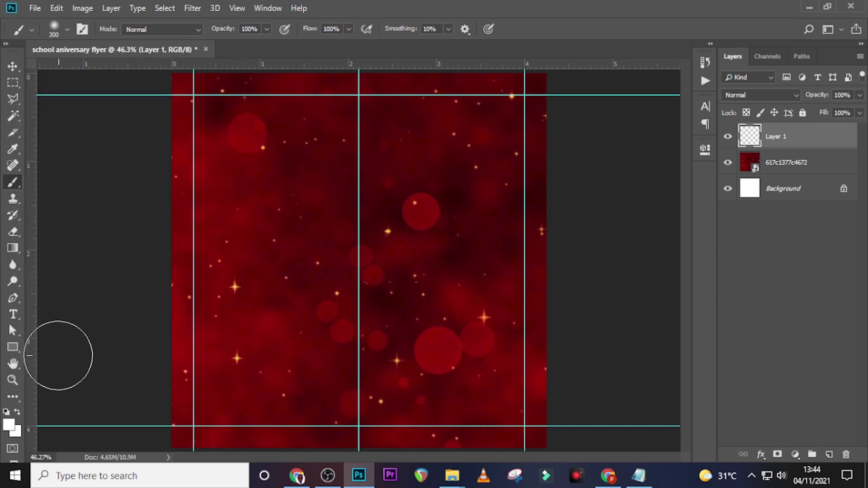
- Paint a near-black vignette around the canvas edges on Layer 1, enlarging the brush to 600 px for the lower part
{"action": "left_click", "coordinate": [10, 423]}
{"action": "left_click", "coordinate": [520, 334]}
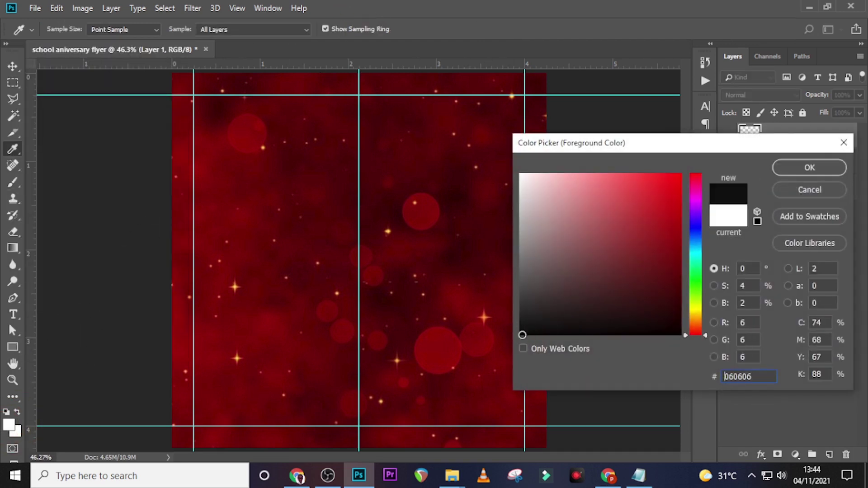
{"action": "left_click", "coordinate": [795, 170]}
{"action": "mouse_move", "coordinate": [538, 87]}
{"action": "left_mouse_down"}
{"action": "mouse_move", "coordinate": [362, 63]}
{"action": "mouse_move", "coordinate": [169, 74]}
{"action": "mouse_move", "coordinate": [384, 81]}
{"action": "mouse_move", "coordinate": [316, 77]}
{"action": "mouse_move", "coordinate": [513, 104]}
{"action": "mouse_move", "coordinate": [165, 252]}
{"action": "mouse_move", "coordinate": [527, 344]}
{"action": "left_mouse_up"}
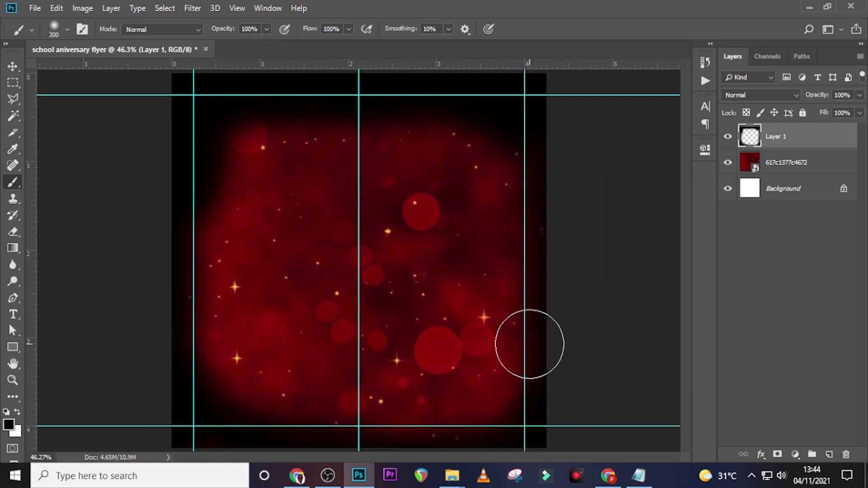
{"action": "key", "text": "bracketright"}
{"action": "key", "text": "bracketright"}
{"action": "key", "text": "bracketright"}
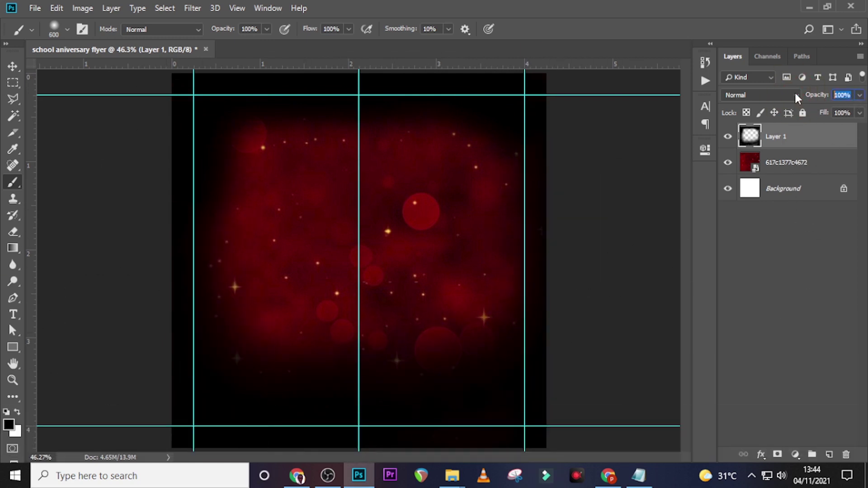
- Set the opacity of Layer 1 to 40% and toggle its visibility to compare the vignette effect
{"action": "type", "text": "40"}
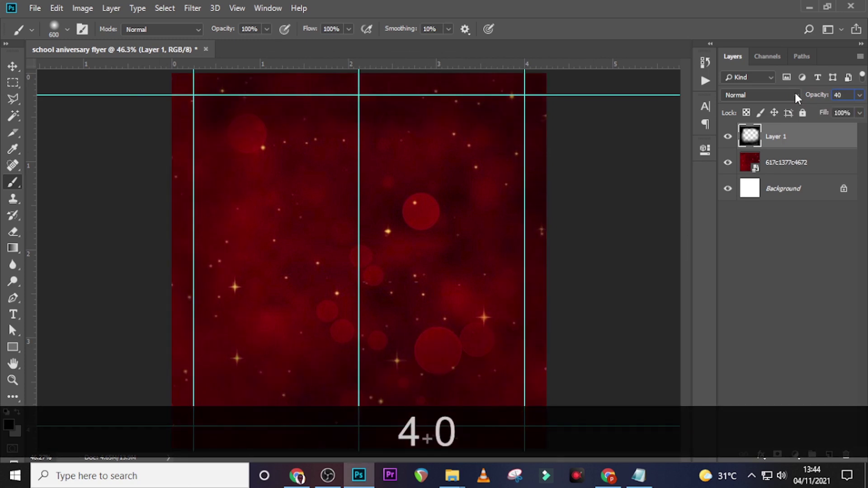
{"action": "left_click", "coordinate": [728, 138]}
{"action": "left_click", "coordinate": [729, 138]}
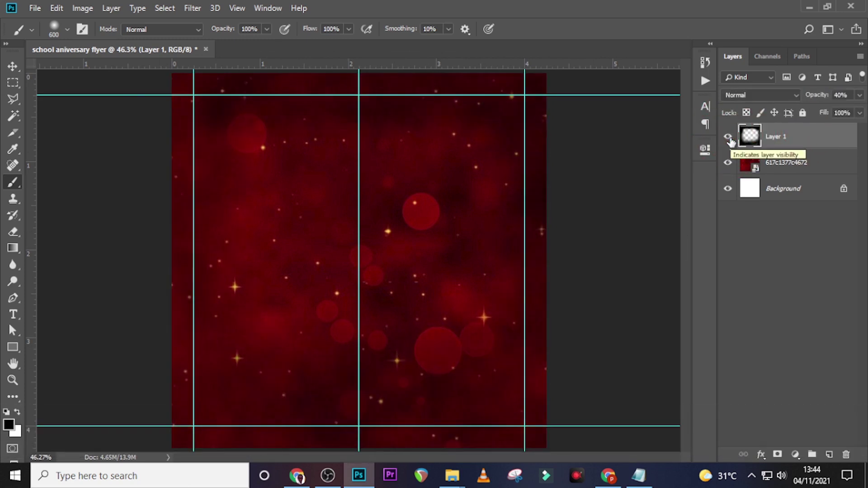
- Place the football team photo from the "done" folder, shrink it and move it to the upper-right corner of the canvas
{"action": "mouse_move", "coordinate": [454, 475]}
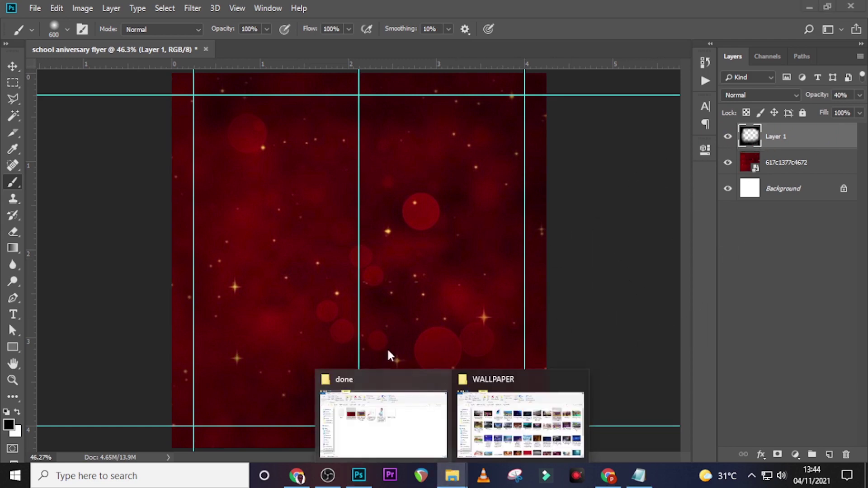
{"action": "left_click", "coordinate": [383, 423]}
{"action": "left_click_drag", "start_coordinate": [290, 181], "coordinate": [425, 333]}
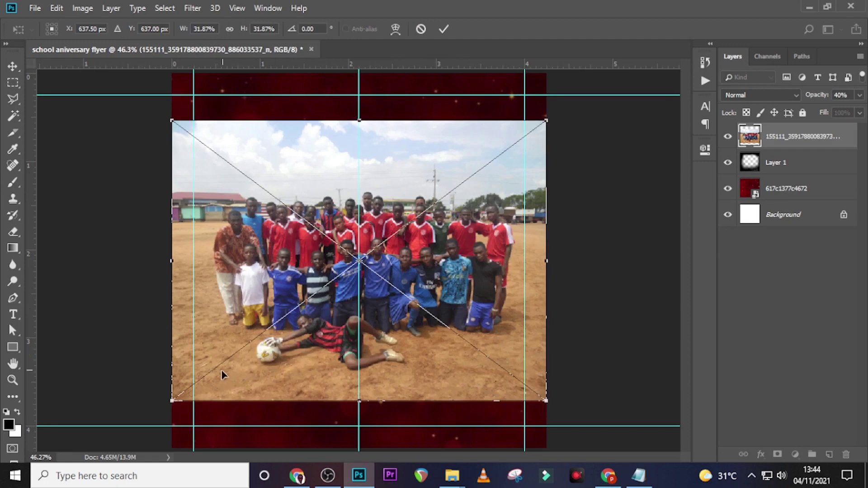
{"action": "left_click_drag", "start_coordinate": [173, 397], "coordinate": [353, 270]}
{"action": "mouse_move", "coordinate": [465, 251]}
{"action": "left_mouse_down"}
{"action": "mouse_move", "coordinate": [497, 186]}
{"action": "mouse_move", "coordinate": [490, 189]}
{"action": "left_mouse_up"}
{"action": "key", "text": "Return"}
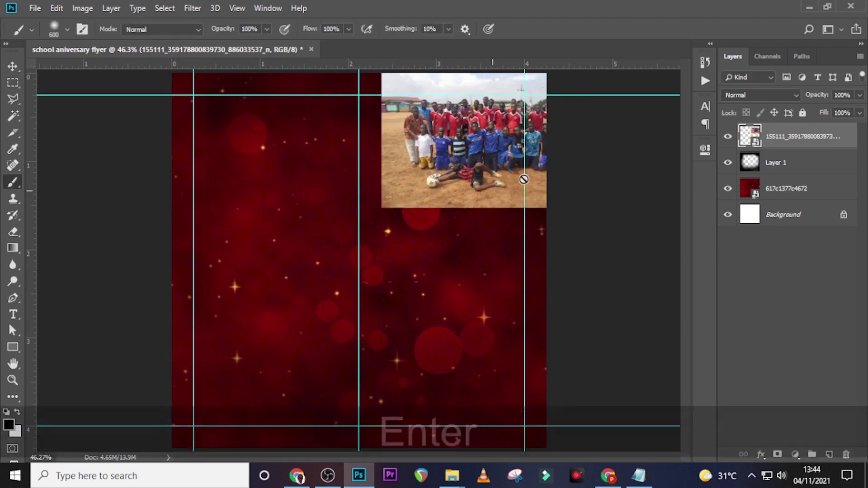
- Mask out the team photo's edges with a 200 px soft black brush and set its blend mode to Soft Light
{"action": "left_click", "coordinate": [776, 456]}
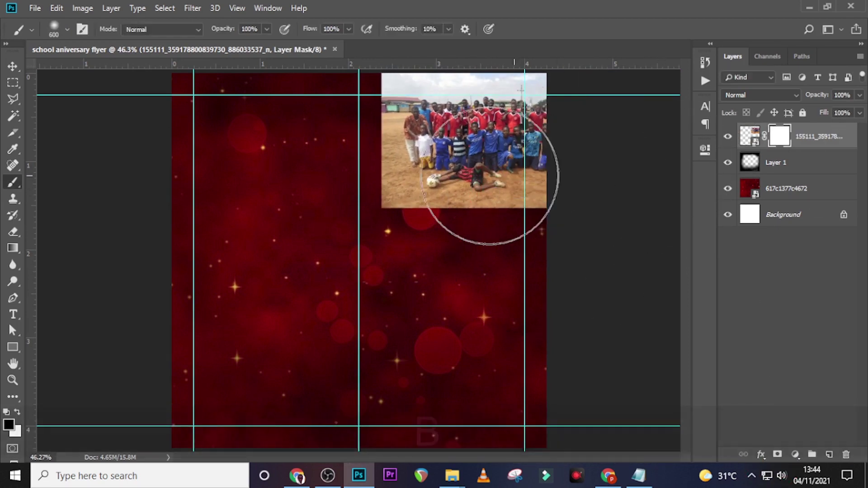
{"action": "key", "text": "b"}
{"action": "key", "text": "bracketleft"}
{"action": "key", "text": "bracketleft"}
{"action": "key", "text": "bracketleft"}
{"action": "key", "text": "bracketleft"}
{"action": "key", "text": "bracketleft"}
{"action": "mouse_move", "coordinate": [544, 195]}
{"action": "left_mouse_down"}
{"action": "mouse_move", "coordinate": [374, 210]}
{"action": "mouse_move", "coordinate": [519, 203]}
{"action": "mouse_move", "coordinate": [480, 216]}
{"action": "mouse_move", "coordinate": [378, 203]}
{"action": "mouse_move", "coordinate": [371, 94]}
{"action": "mouse_move", "coordinate": [378, 64]}
{"action": "mouse_move", "coordinate": [399, 62]}
{"action": "mouse_move", "coordinate": [388, 75]}
{"action": "mouse_move", "coordinate": [566, 64]}
{"action": "mouse_move", "coordinate": [448, 56]}
{"action": "mouse_move", "coordinate": [370, 129]}
{"action": "left_mouse_up"}
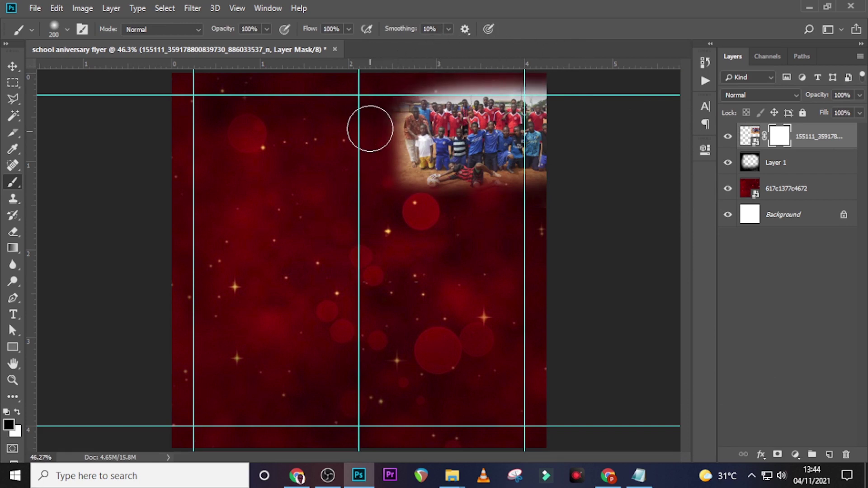
{"action": "left_click", "coordinate": [758, 95]}
{"action": "left_click", "coordinate": [738, 260]}
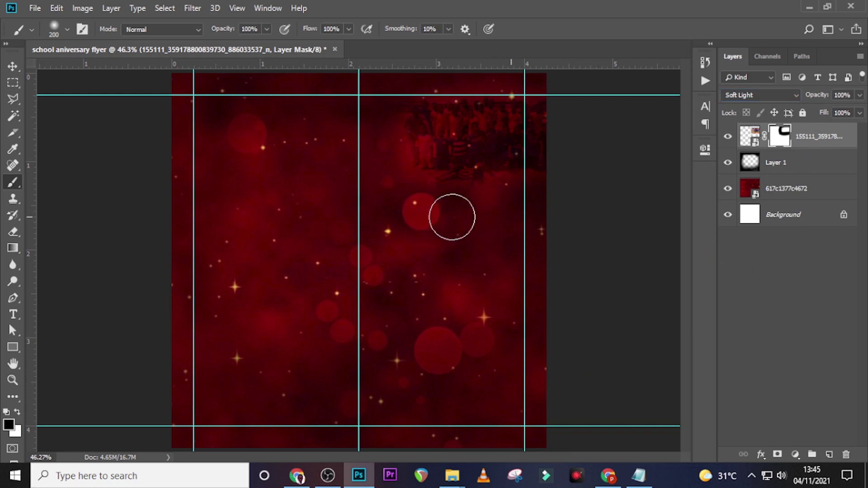
- Nudge the masked team photo slightly upward and scale it a little larger from its lower-left corner
{"action": "left_click", "coordinate": [750, 136]}
{"action": "key", "text": "v"}
{"action": "key", "text": "Up"}
{"action": "key", "text": "Up"}
{"action": "key", "text": "Up"}
{"action": "key", "text": "Up"}
{"action": "key", "text": "Up"}
{"action": "key", "text": "ctrl+t"}
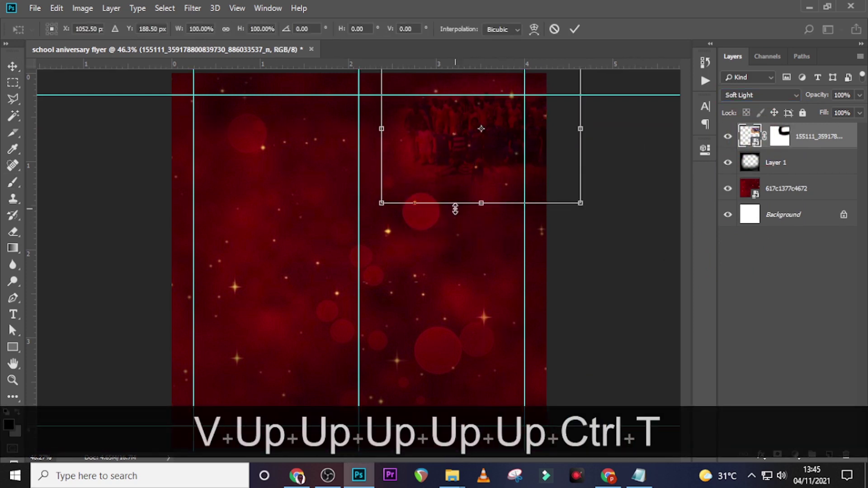
{"action": "left_click_drag", "start_coordinate": [382, 203], "coordinate": [365, 215]}
{"action": "key", "text": "shift+Return"}
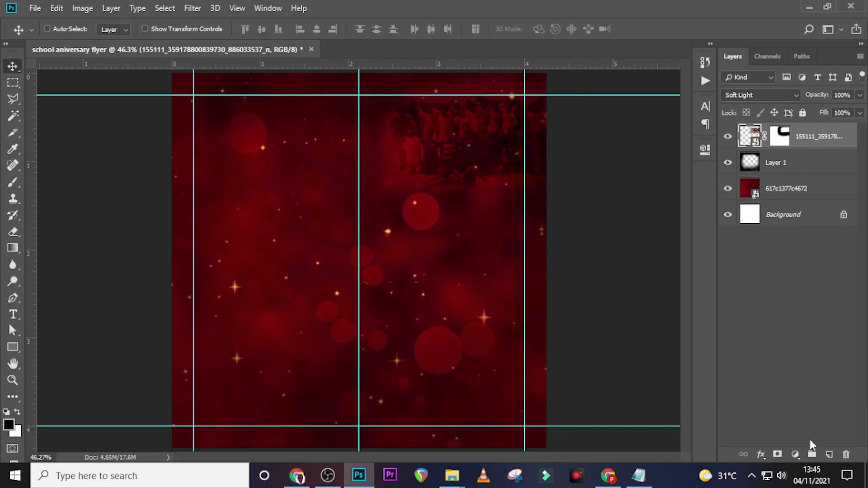
- Add a Hue/Saturation adjustment above the team photo and set its hue to -65
{"action": "left_click", "coordinate": [796, 454]}
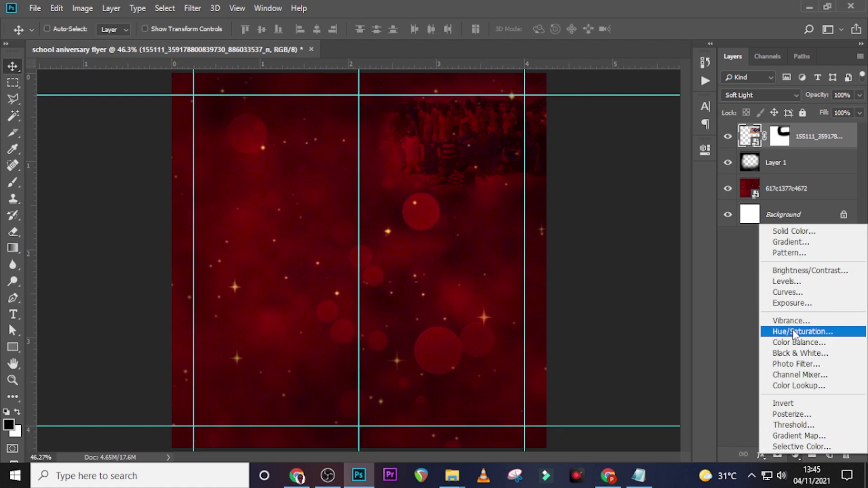
{"action": "left_click", "coordinate": [794, 333]}
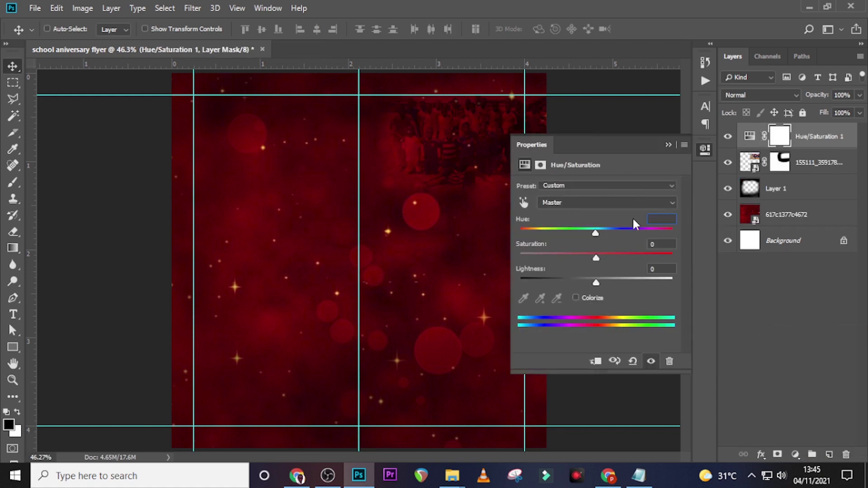
{"action": "type", "text": "-"}
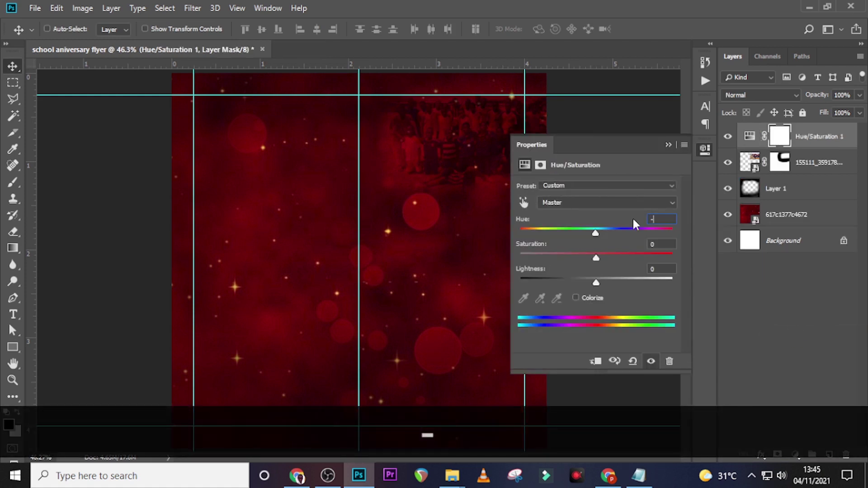
{"action": "type", "text": "65"}
{"action": "key", "text": "Return"}
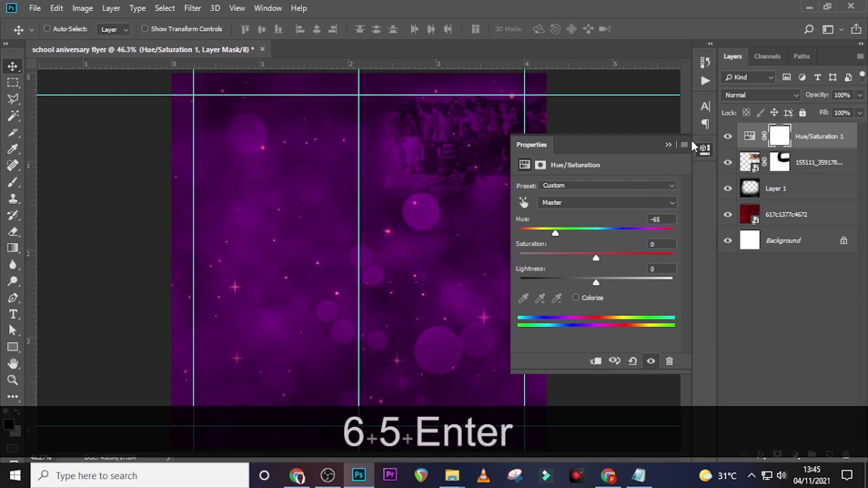
{"action": "left_click", "coordinate": [668, 144]}
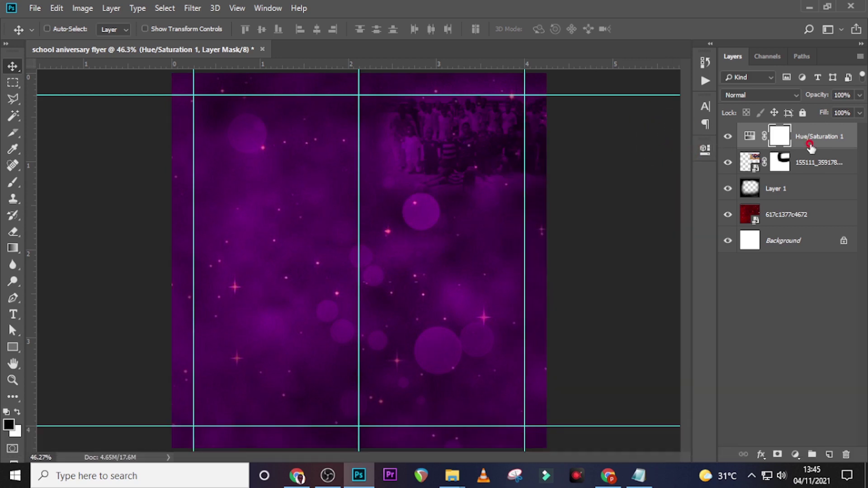
- Group all layers above the white Background, including the Hue/Saturation adjustment, and name the group BG
{"action": "left_click", "coordinate": [822, 214], "text": "shift"}
{"action": "key", "text": "ctrl+shift+g"}
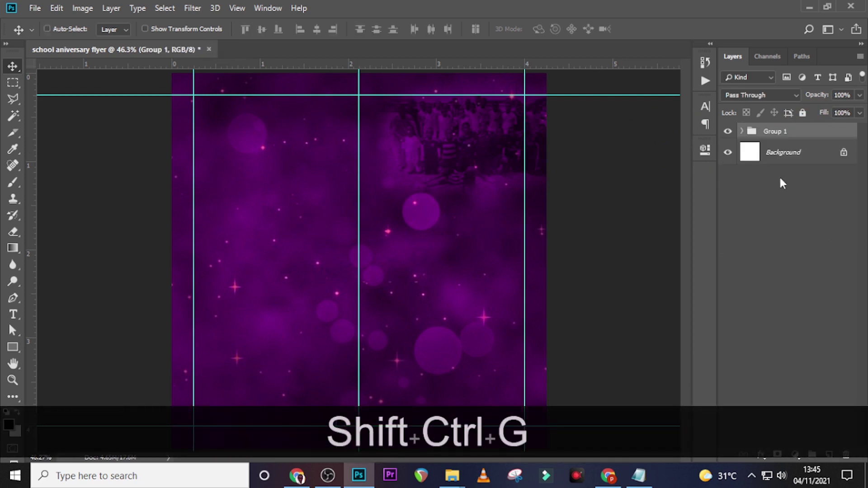
{"action": "double_click", "coordinate": [779, 131]}
{"action": "key", "text": "Caps_Lock"}
{"action": "type", "text": "BO"}
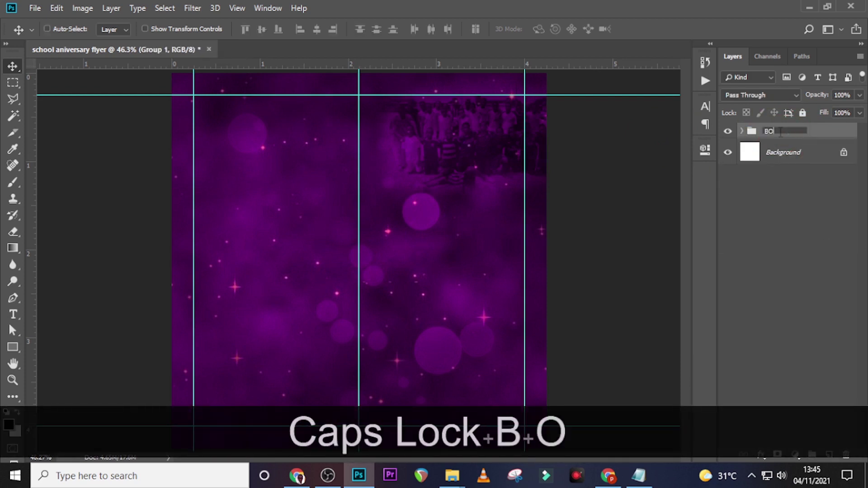
{"action": "key", "text": "BackSpace"}
{"action": "type", "text": "G"}
{"action": "key", "text": "Return"}
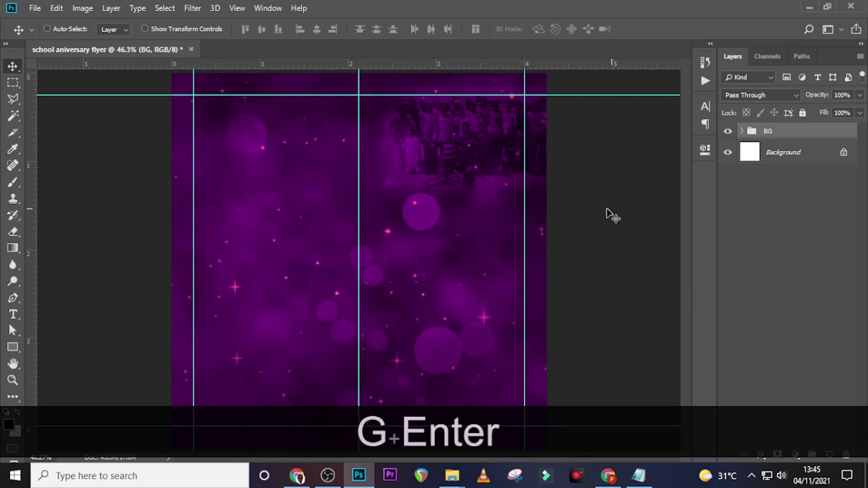
- Place the businesswoman cut-out image from the "done" folder onto the flyer
{"action": "left_click", "coordinate": [452, 476]}
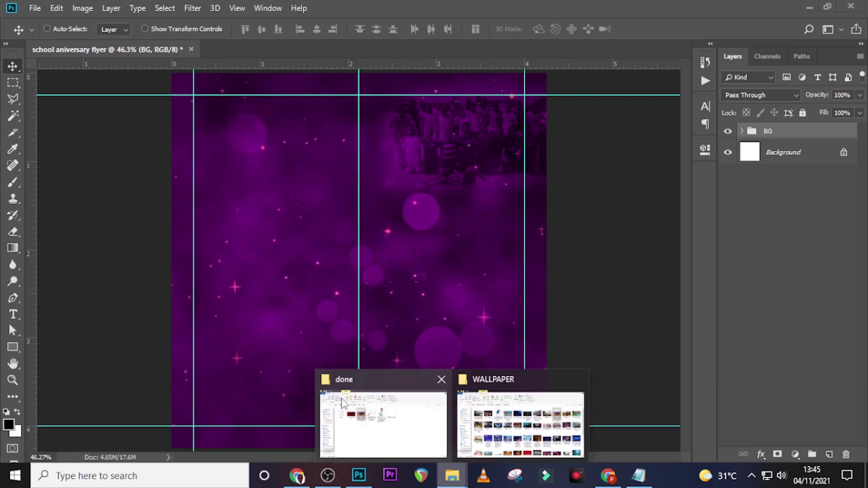
{"action": "left_click", "coordinate": [369, 415]}
{"action": "left_click_drag", "start_coordinate": [416, 165], "coordinate": [410, 390]}
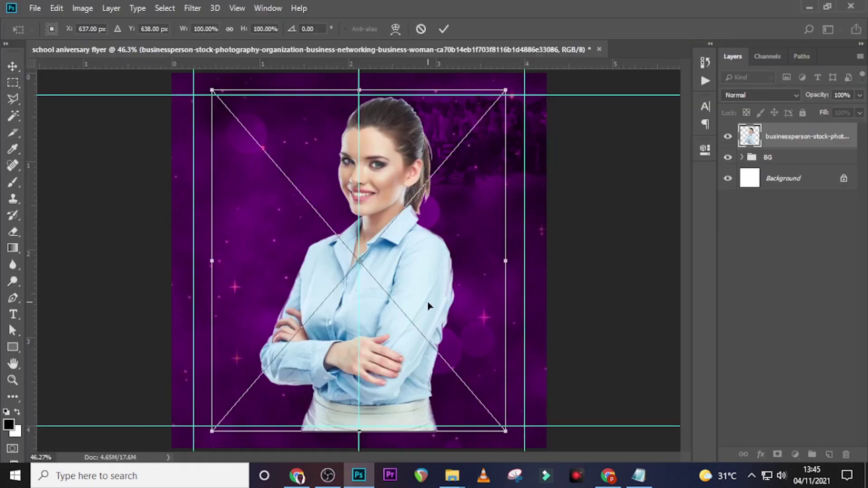
- Move the businesswoman down to the canvas's lower edge, nudge her into place and scale her to about 102%
{"action": "left_click_drag", "start_coordinate": [430, 307], "coordinate": [421, 364]}
{"action": "key", "text": "Right"}
{"action": "key", "text": "Right"}
{"action": "key", "text": "Right"}
{"action": "key", "text": "Right"}
{"action": "key", "text": "Right"}
{"action": "key", "text": "Right"}
{"action": "key", "text": "Right"}
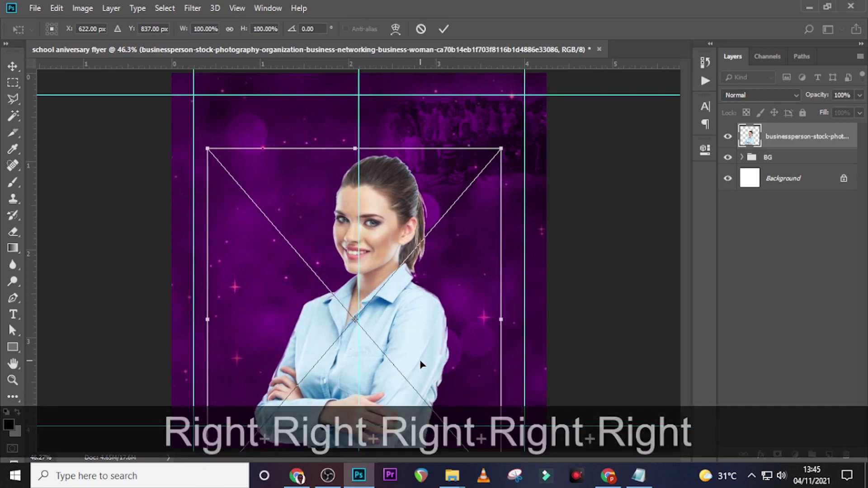
{"action": "key", "text": "Right"}
{"action": "left_click_drag", "start_coordinate": [221, 151], "coordinate": [217, 134]}
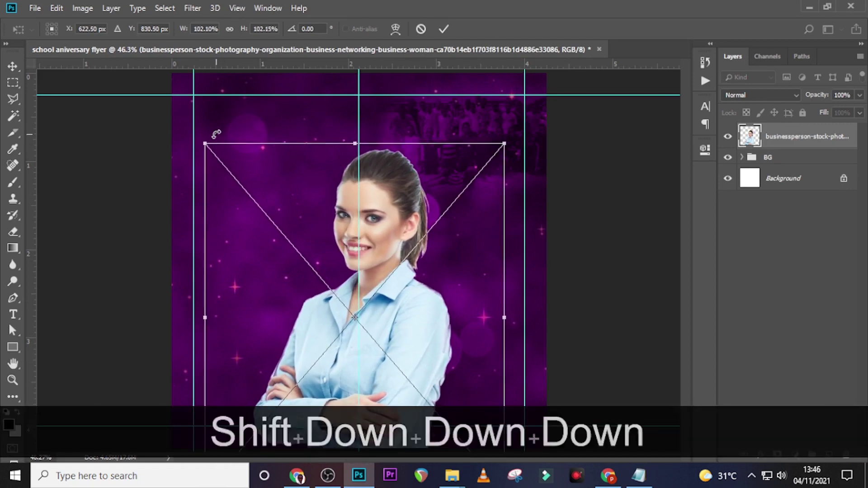
{"action": "left_click", "coordinate": [443, 28]}
- Add a Levels adjustment clipped to the businesswoman layer, with shadow input 39 and midtones 0.97
{"action": "left_click", "coordinate": [795, 455]}
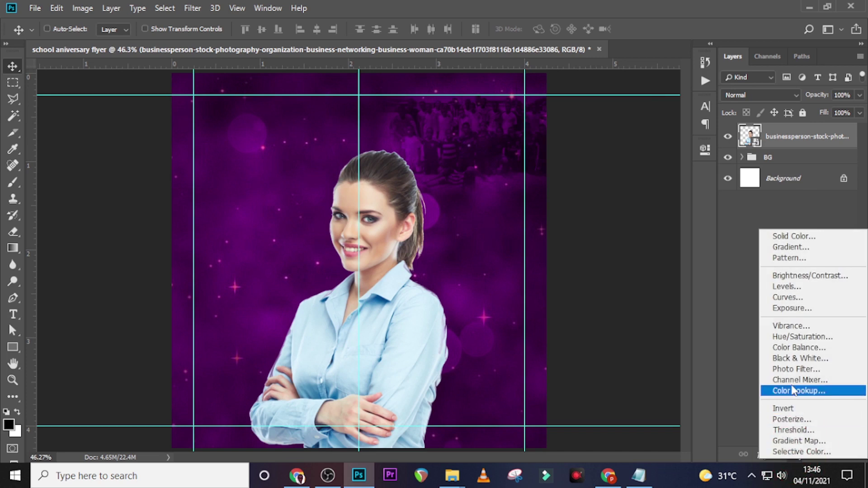
{"action": "left_click", "coordinate": [770, 290]}
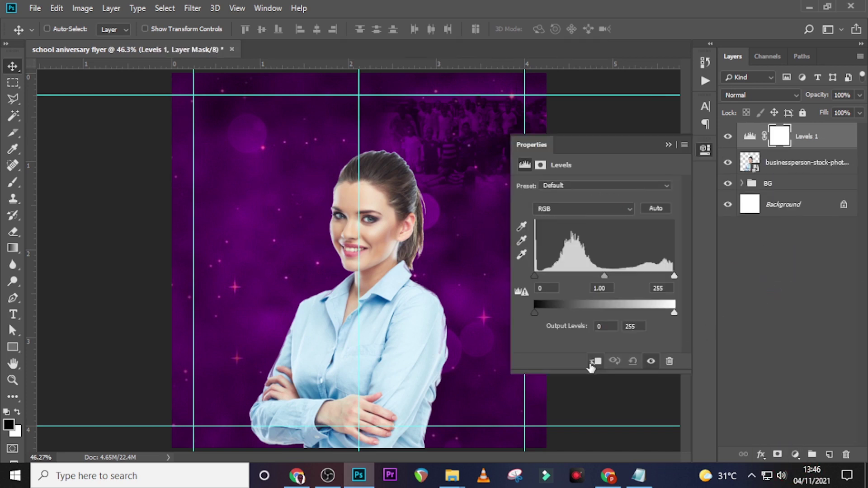
{"action": "left_click", "coordinate": [594, 362]}
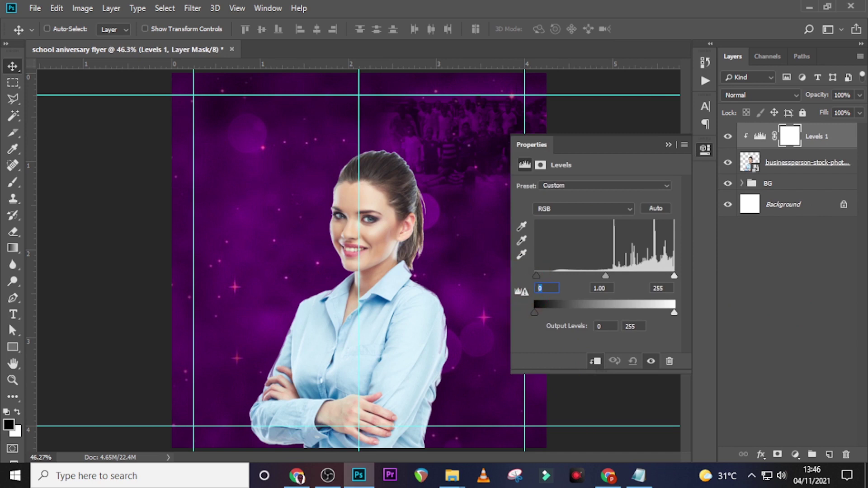
{"action": "type", "text": "39"}
{"action": "key", "text": "Return"}
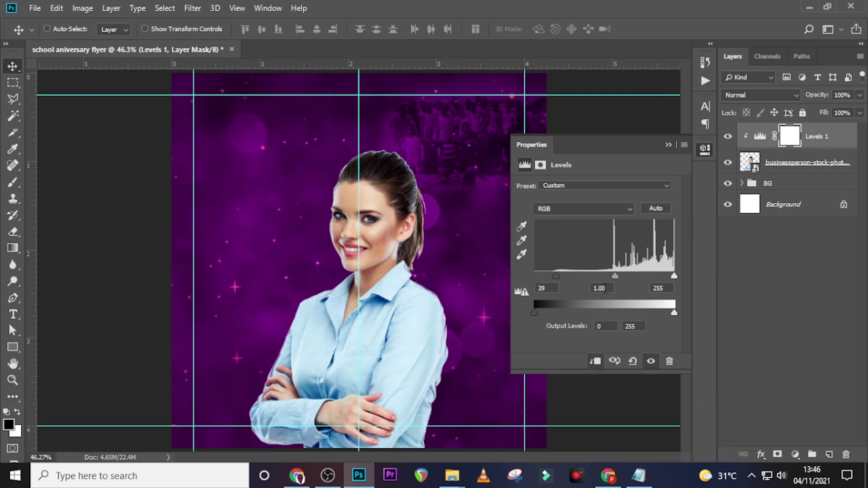
{"action": "type", "text": "0."}
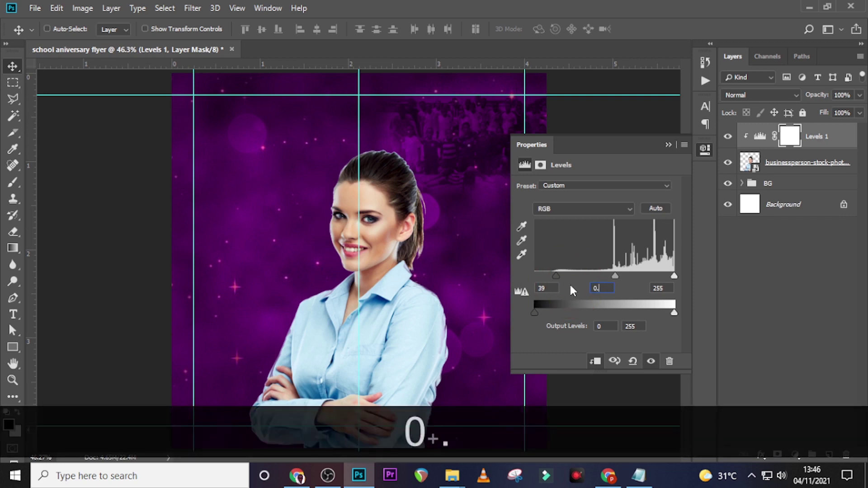
{"action": "type", "text": "97"}
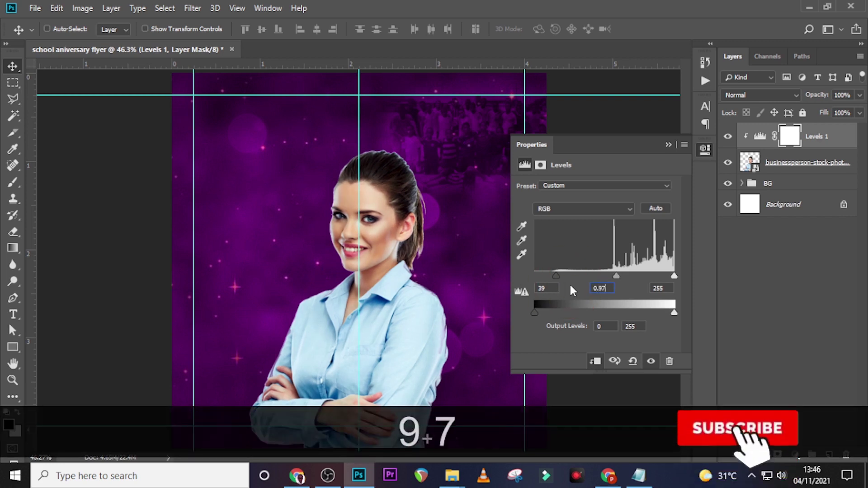
{"action": "key", "text": "Return"}
{"action": "left_click", "coordinate": [653, 286]}
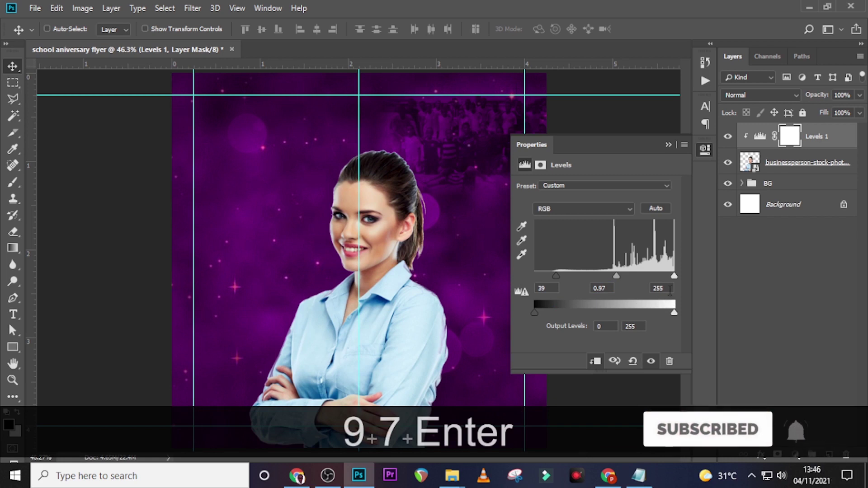
- Toggle the Levels adjustment's visibility off and on to compare its effect on the woman
{"action": "left_click", "coordinate": [800, 143]}
{"action": "left_click", "coordinate": [728, 137]}
{"action": "left_click", "coordinate": [728, 136]}
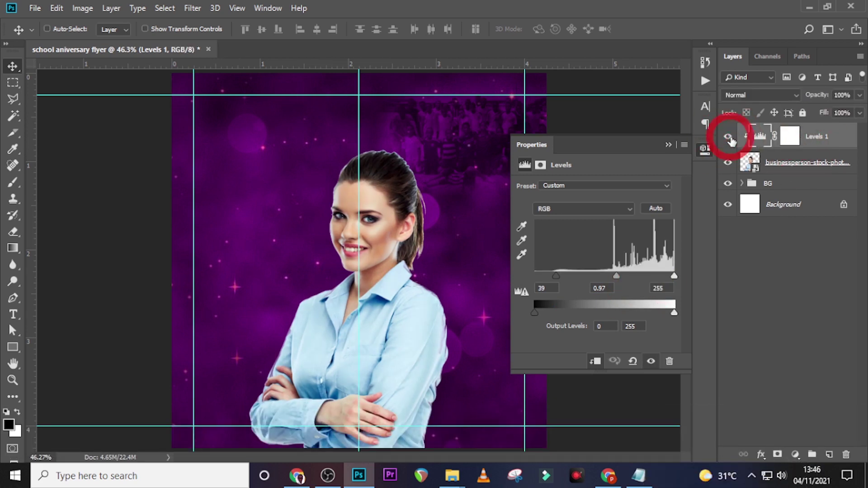
- Add a Hue/Saturation adjustment clipped to the businesswoman, with saturation -43 and lightness +11
{"action": "left_click", "coordinate": [796, 456]}
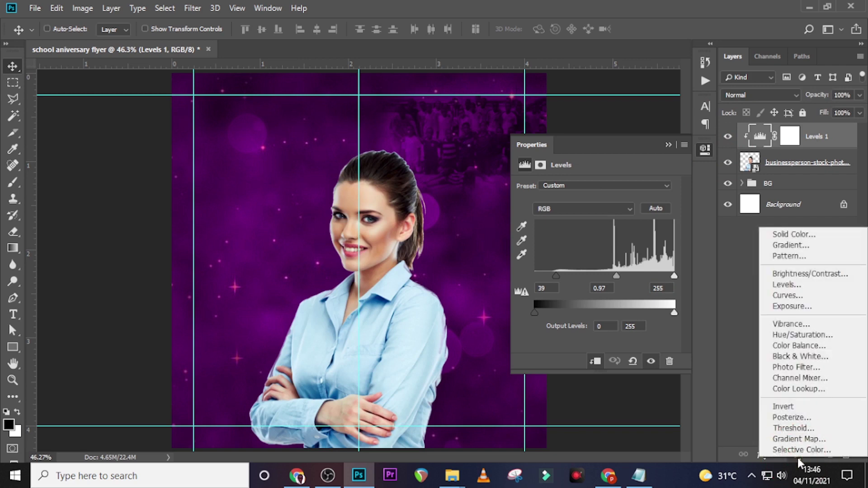
{"action": "left_click", "coordinate": [796, 335]}
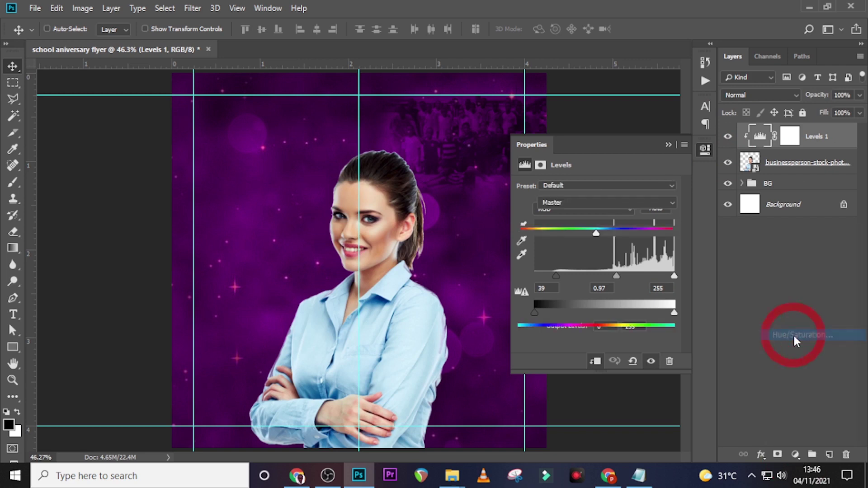
{"action": "left_click", "coordinate": [596, 362]}
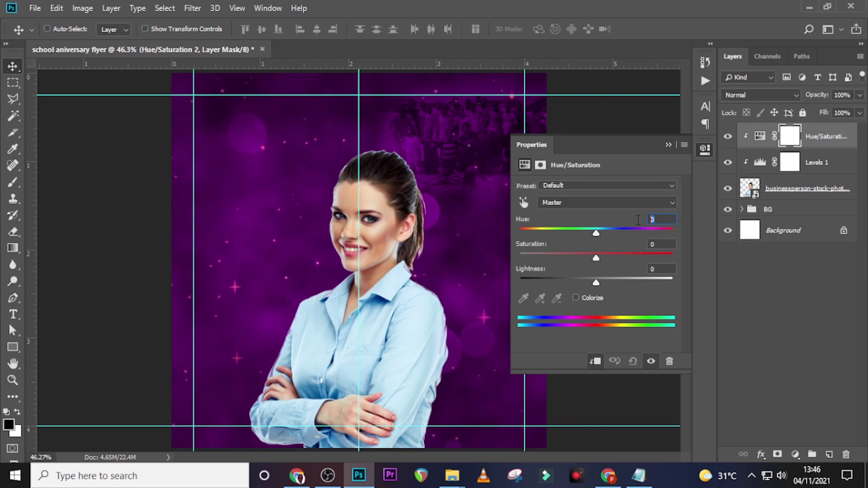
{"action": "left_click", "coordinate": [660, 244]}
{"action": "type", "text": "-4"}
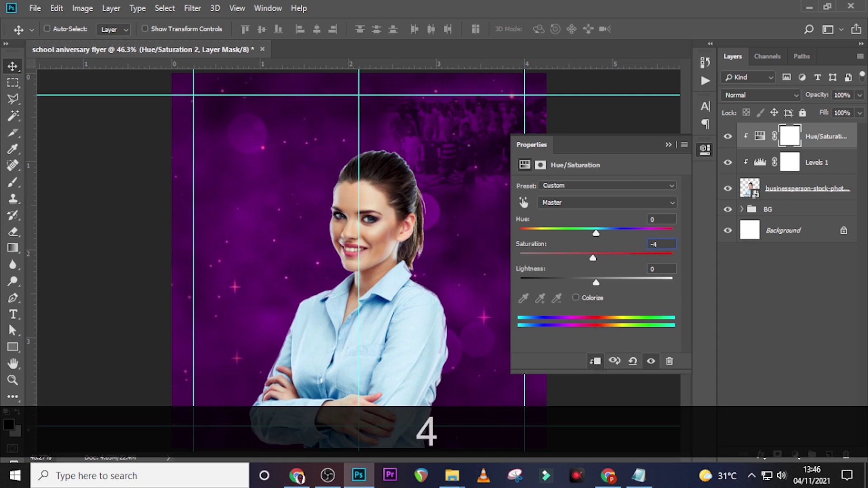
{"action": "type", "text": "3"}
{"action": "key", "text": "Return"}
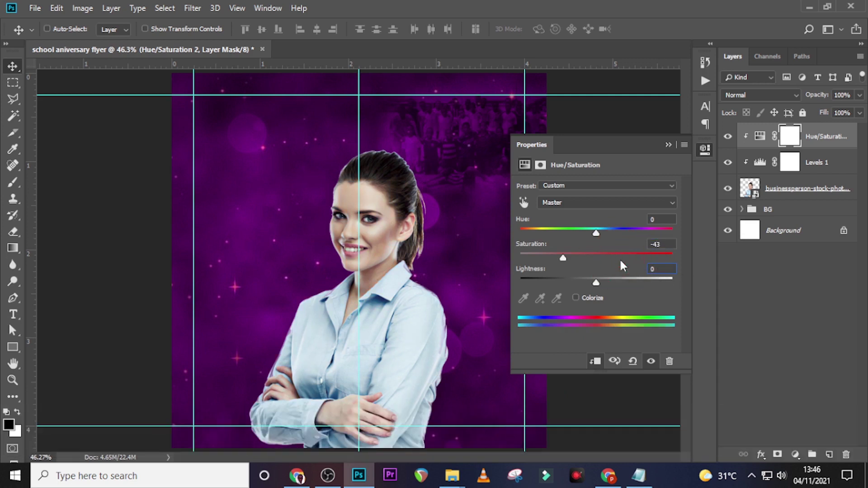
{"action": "type", "text": "11"}
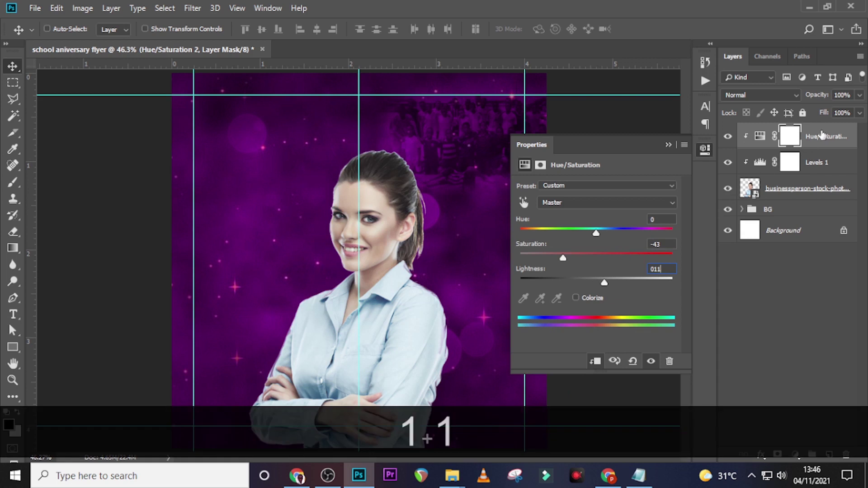
{"action": "left_click", "coordinate": [759, 135]}
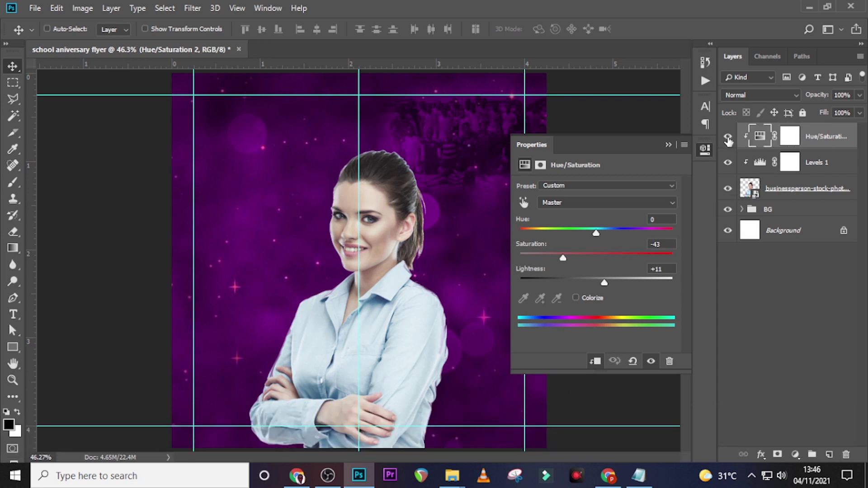
- Duplicate the businesswoman layer, move one copy above the clipped adjustments and set its blend mode to Linear Burn
{"action": "left_click", "coordinate": [778, 190]}
{"action": "key", "text": "ctrl+j"}
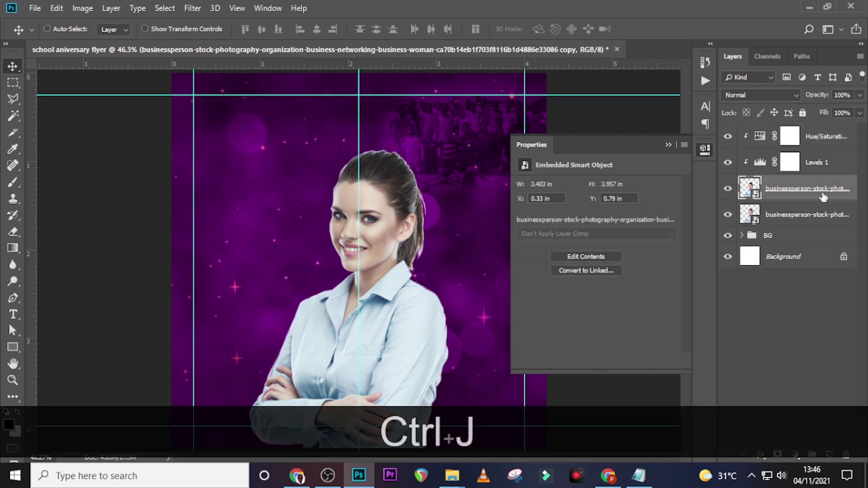
{"action": "left_click_drag", "start_coordinate": [800, 216], "coordinate": [793, 127]}
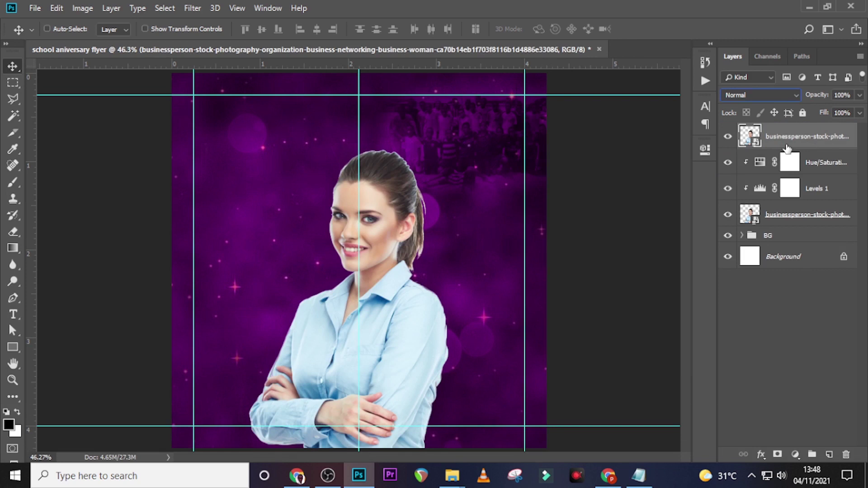
{"action": "left_click", "coordinate": [765, 100]}
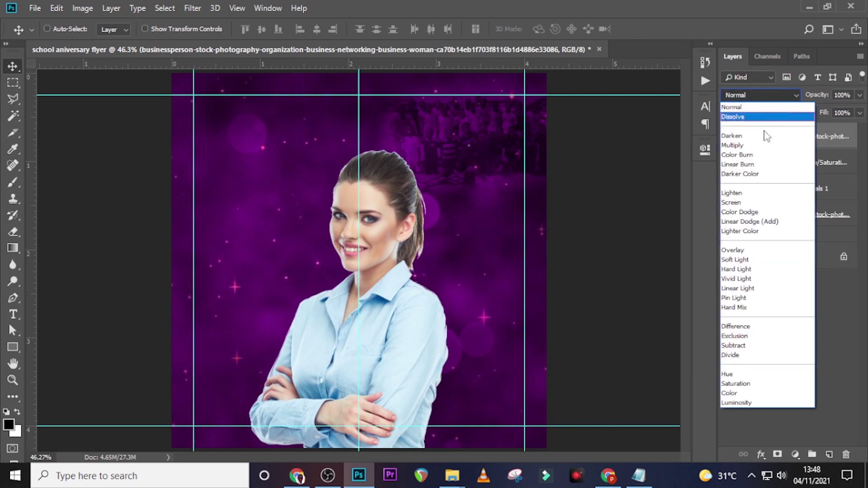
{"action": "left_click", "coordinate": [745, 164]}
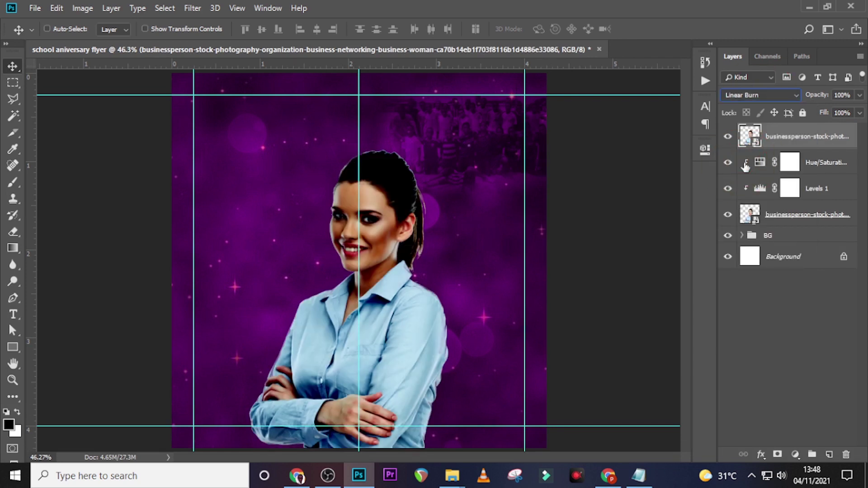
{"action": "left_click", "coordinate": [784, 144]}
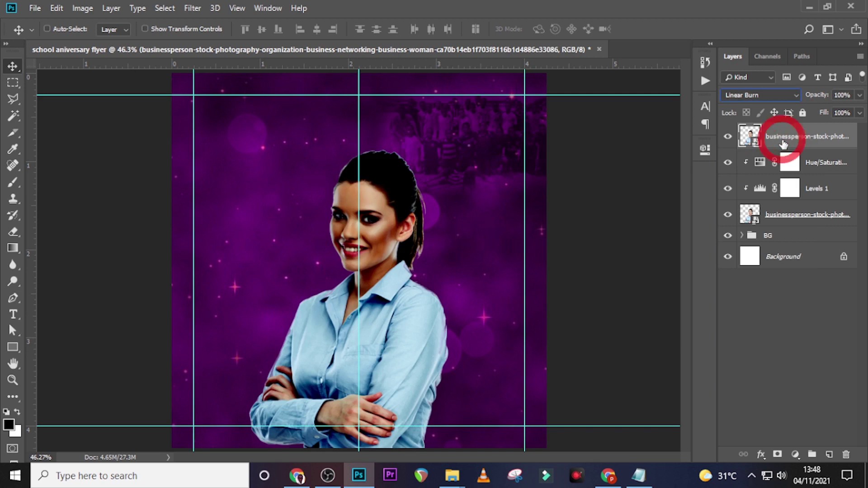
- Add a layer mask to the Linear Burn businesswoman copy and ready a soft round brush with black for painting on it
{"action": "left_click", "coordinate": [777, 454]}
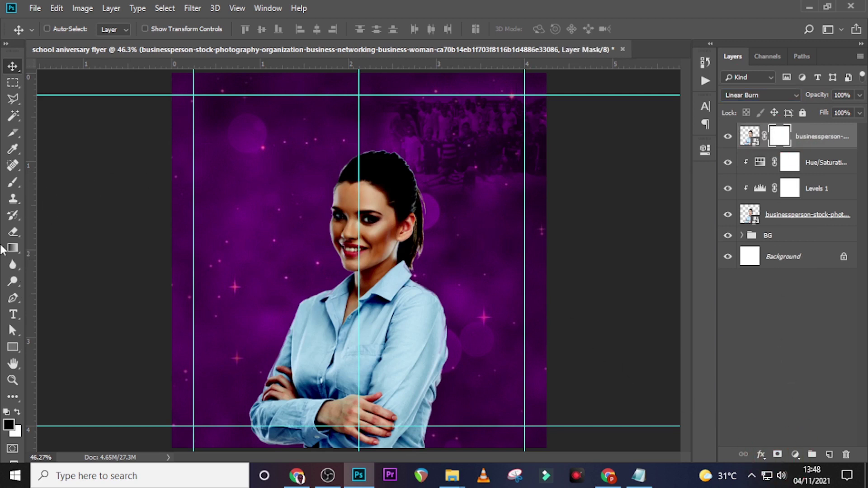
{"action": "key", "text": "b"}
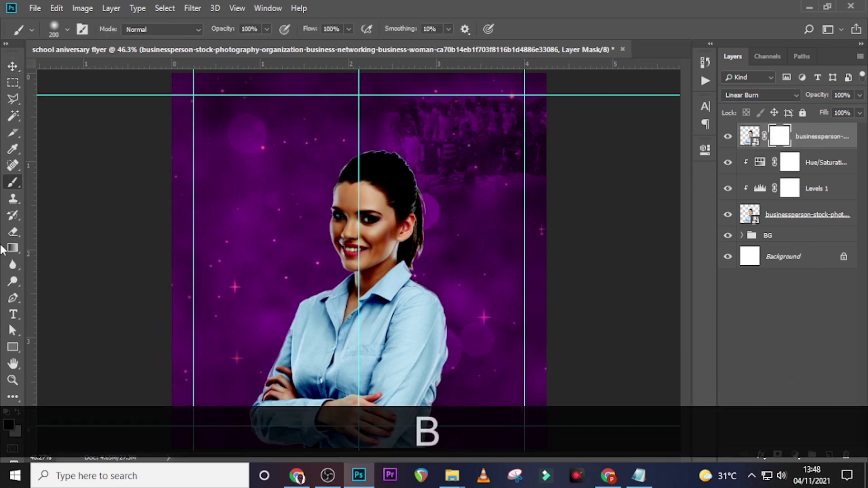
{"action": "left_click", "coordinate": [51, 29]}
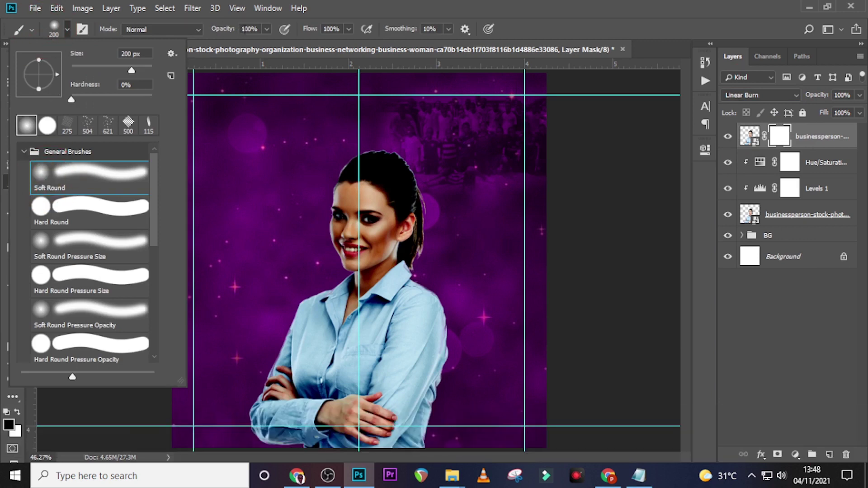
{"action": "key", "text": "Escape"}
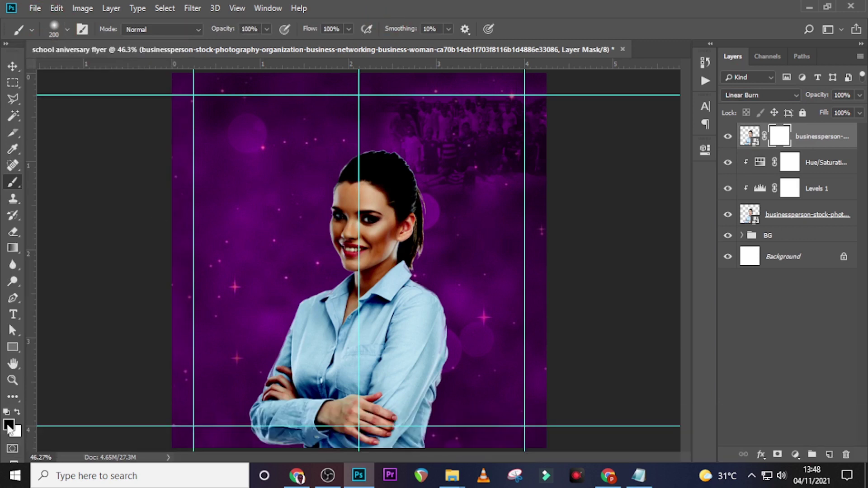
{"action": "key", "text": "ctrl+2"}
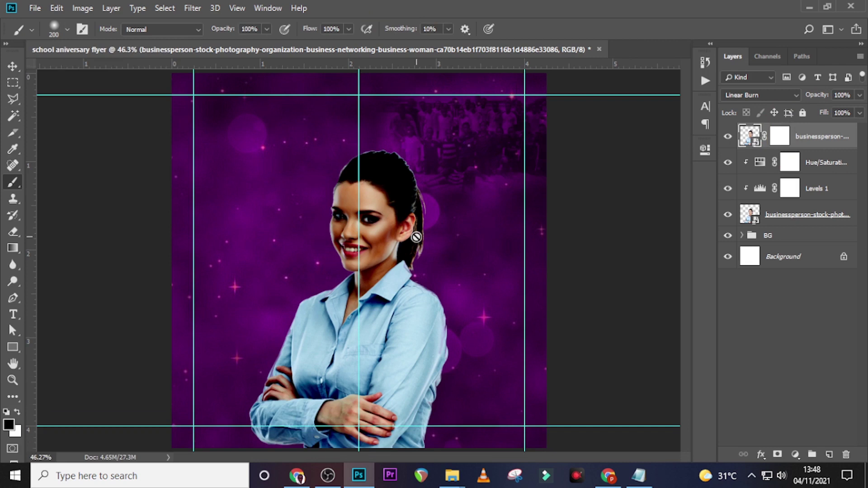
{"action": "key", "text": "Caps_Lock"}
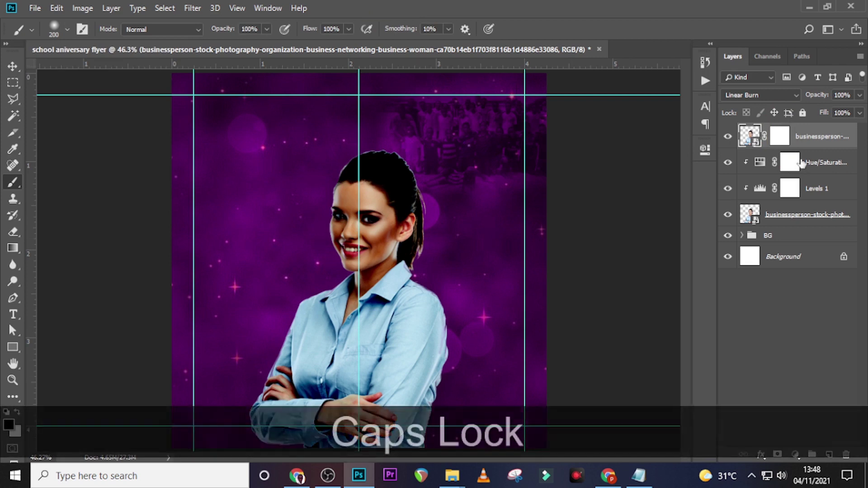
{"action": "left_click", "coordinate": [780, 136]}
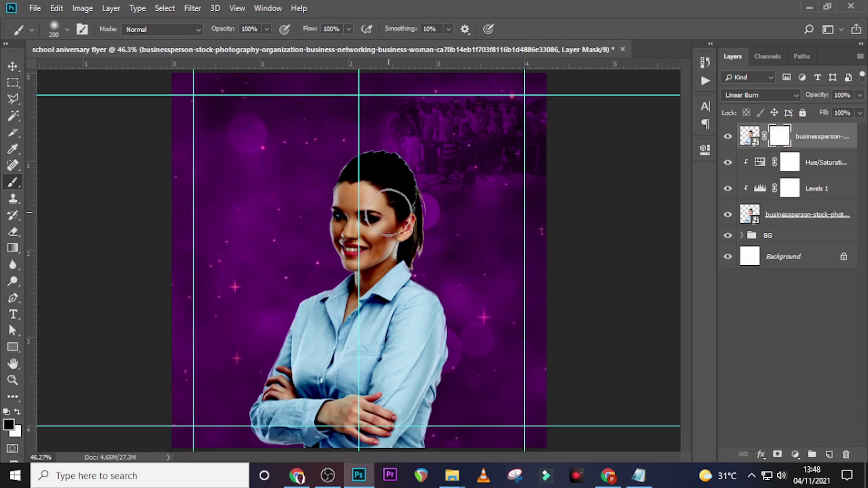
- Paint black on the mask over the woman's face and hair, reducing the soft brush from 500 to 150 px
{"action": "key", "text": "bracketright"}
{"action": "key", "text": "bracketright"}
{"action": "key", "text": "bracketright"}
{"action": "key", "text": "bracketright"}
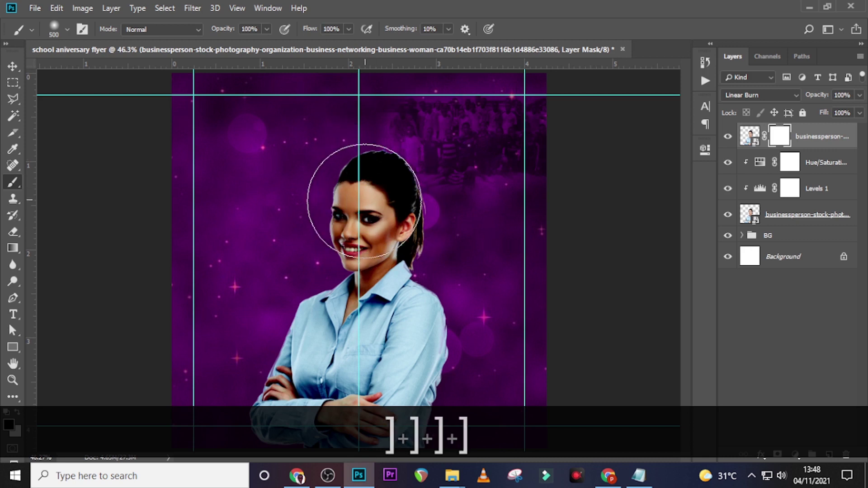
{"action": "left_click", "coordinate": [385, 163]}
{"action": "key", "text": "bracketleft"}
{"action": "key", "text": "bracketleft"}
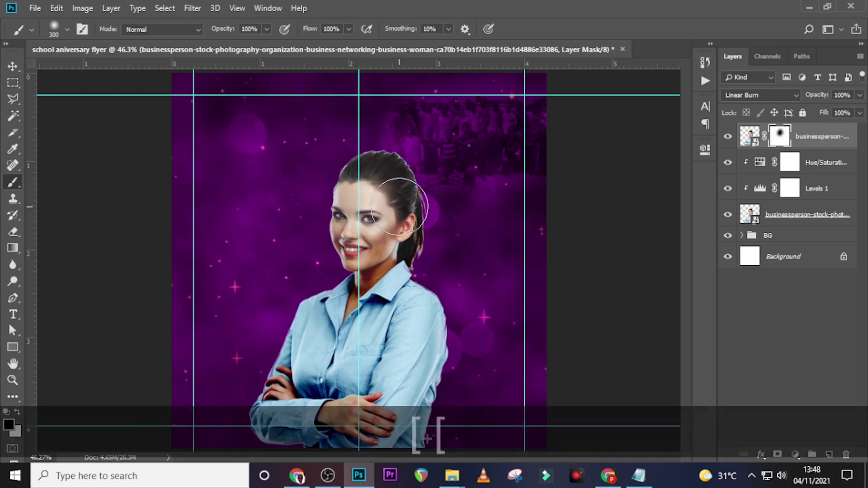
{"action": "key", "text": "bracketleft"}
{"action": "key", "text": "bracketleft"}
{"action": "key", "text": "bracketleft"}
{"action": "key", "text": "bracketleft"}
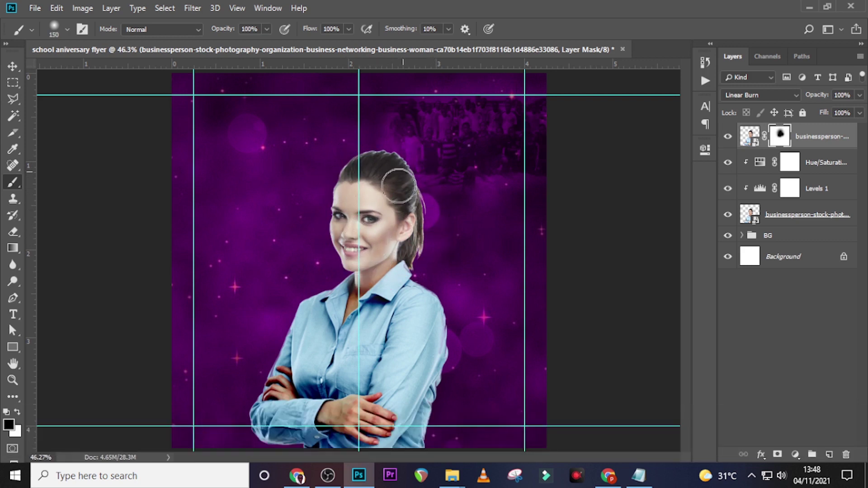
- Toggle the masked Linear Burn copy's visibility off and on to compare its effect on the woman
{"action": "left_click", "coordinate": [728, 136]}
{"action": "left_click", "coordinate": [728, 136]}
{"action": "left_click", "coordinate": [728, 136]}
{"action": "left_click", "coordinate": [728, 136]}
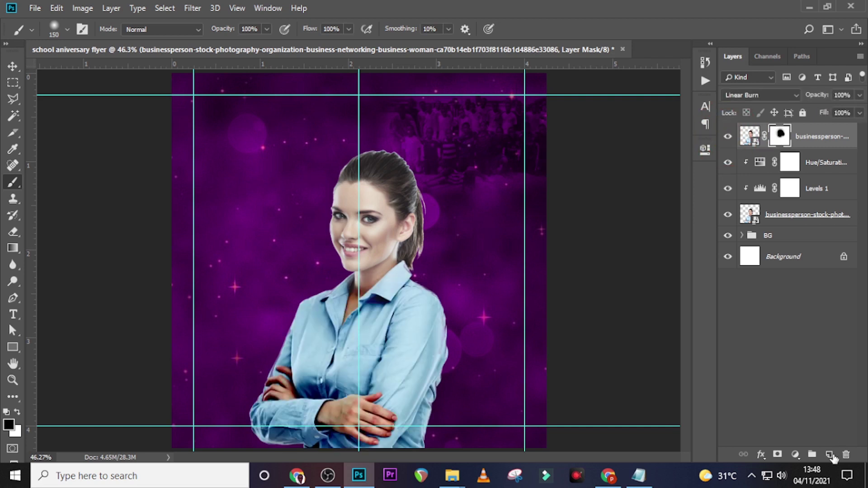
- Create a new layer on top and set up a linear Foreground to Transparent gradient with both color stops at 000000
{"action": "left_click", "coordinate": [830, 455]}
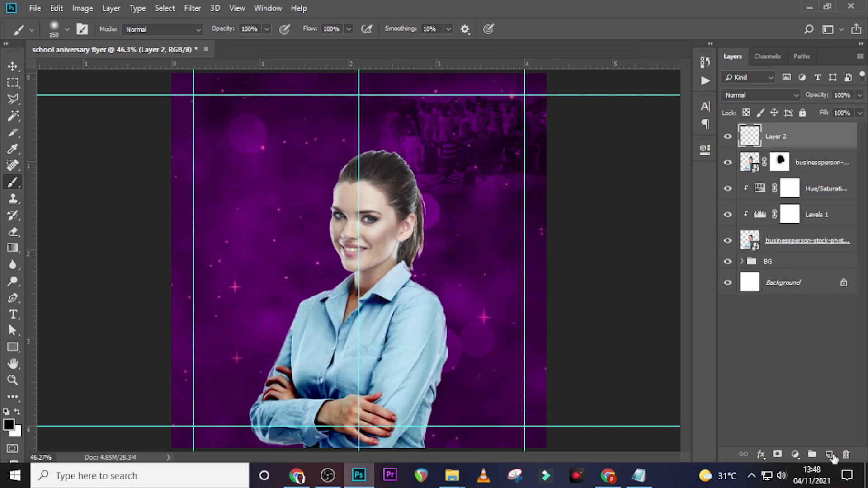
{"action": "right_click", "coordinate": [12, 248]}
{"action": "left_click", "coordinate": [72, 248]}
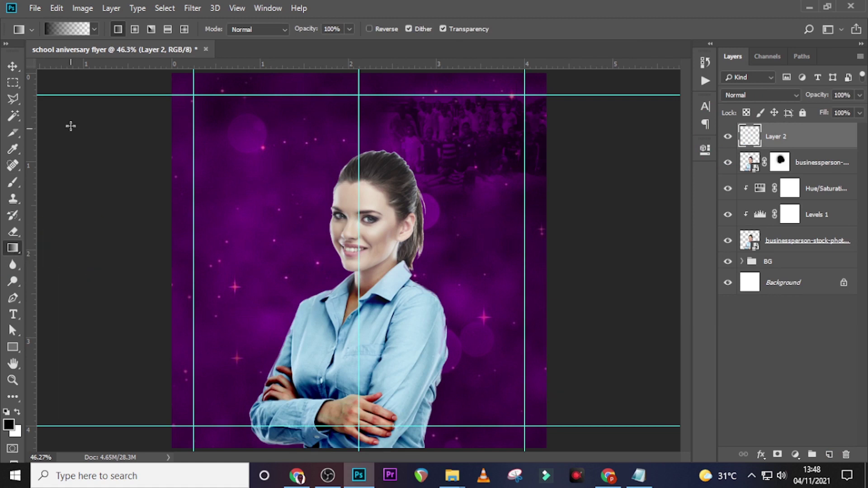
{"action": "left_click", "coordinate": [68, 29]}
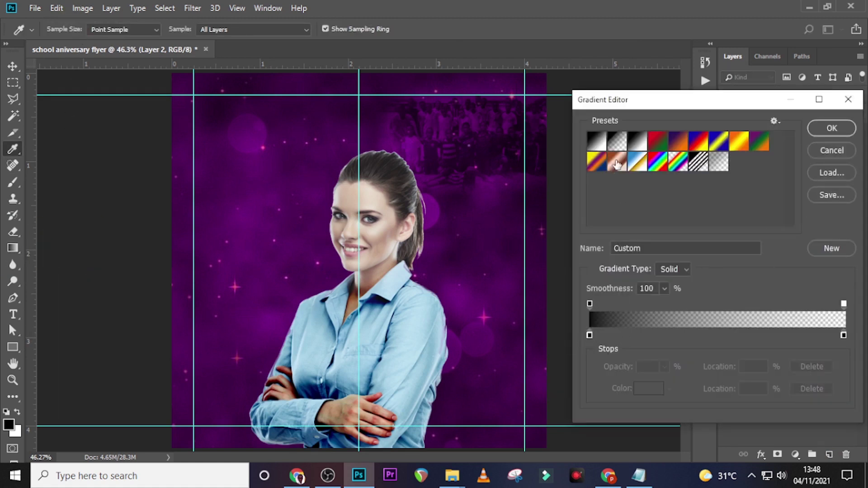
{"action": "left_click", "coordinate": [617, 141]}
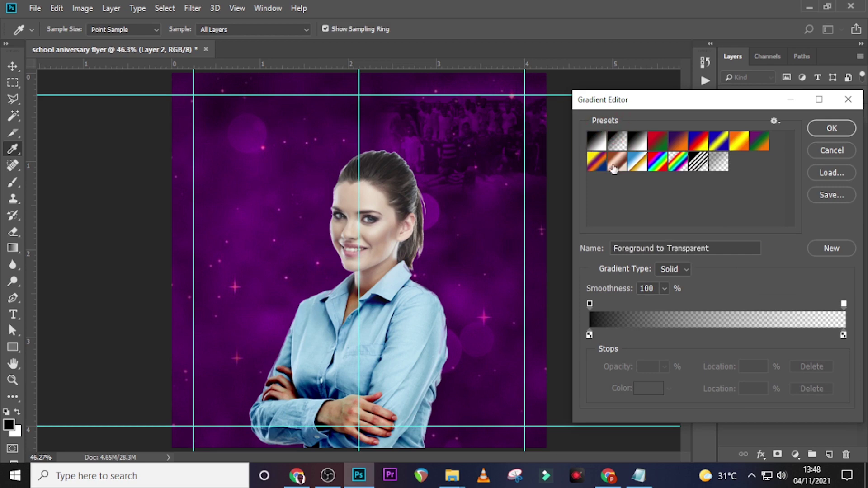
{"action": "double_click", "coordinate": [589, 336]}
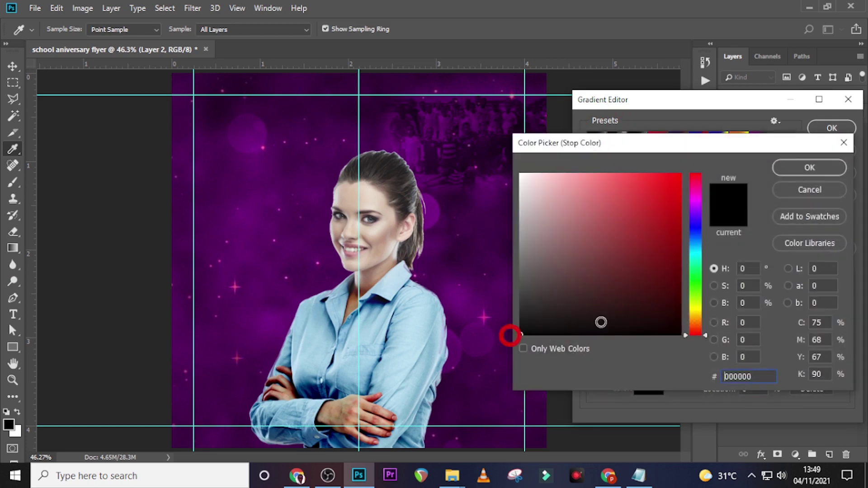
{"action": "left_click", "coordinate": [780, 174]}
{"action": "left_click", "coordinate": [843, 334]}
{"action": "double_click", "coordinate": [842, 335]}
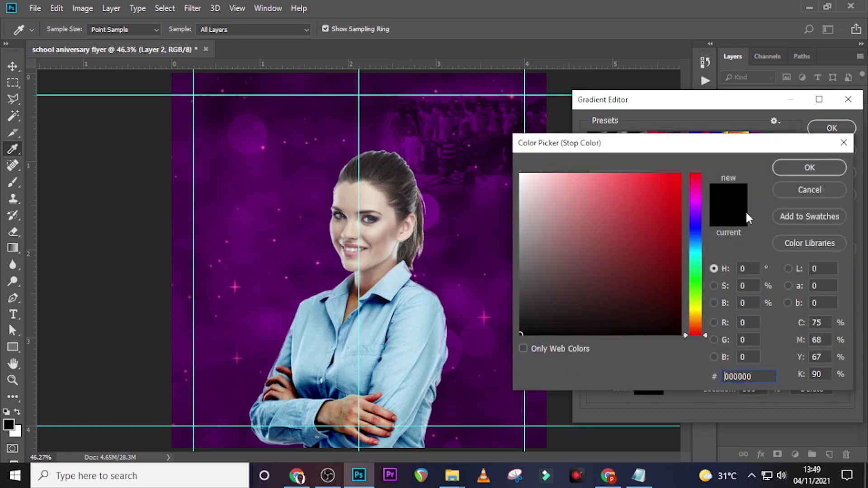
{"action": "left_click", "coordinate": [787, 171]}
{"action": "left_click", "coordinate": [831, 125]}
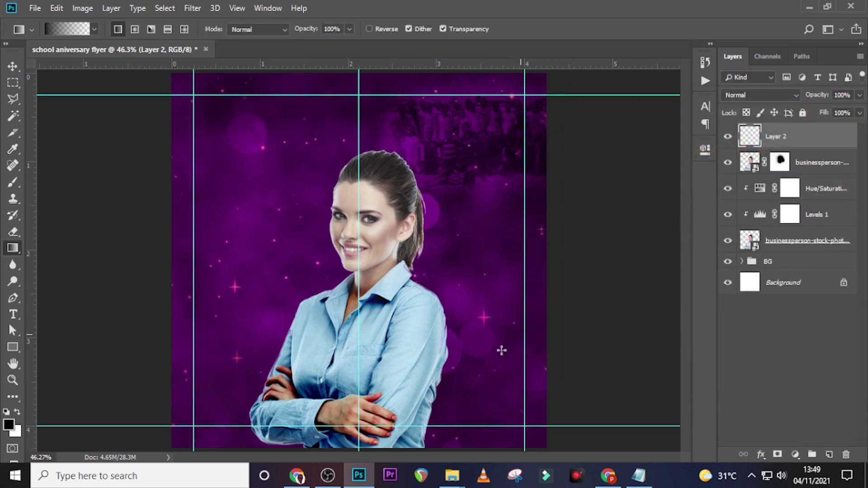
- Draw the black gradient straight up from the canvas's lower edge to the woman's chest and set the layer's opacity to 35%
{"action": "key", "text": "shift"}
{"action": "left_click_drag", "start_coordinate": [363, 450], "coordinate": [366, 319]}
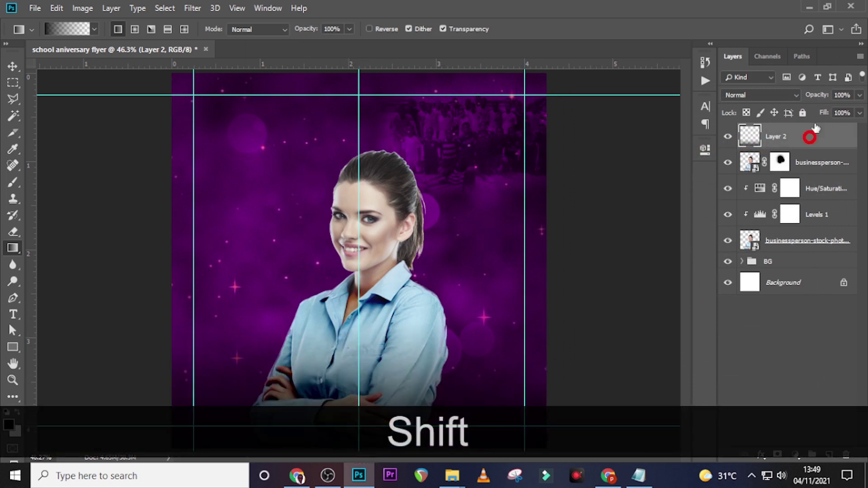
{"action": "left_click", "coordinate": [853, 95]}
{"action": "left_click", "coordinate": [816, 94]}
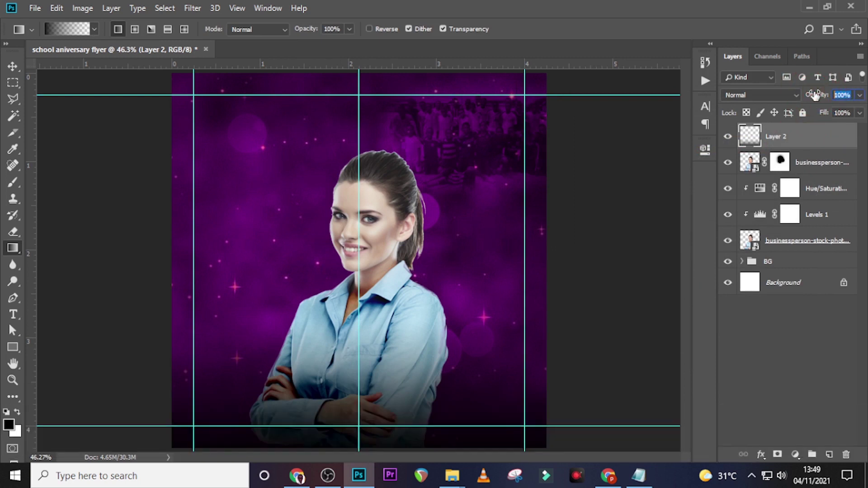
{"action": "type", "text": "35"}
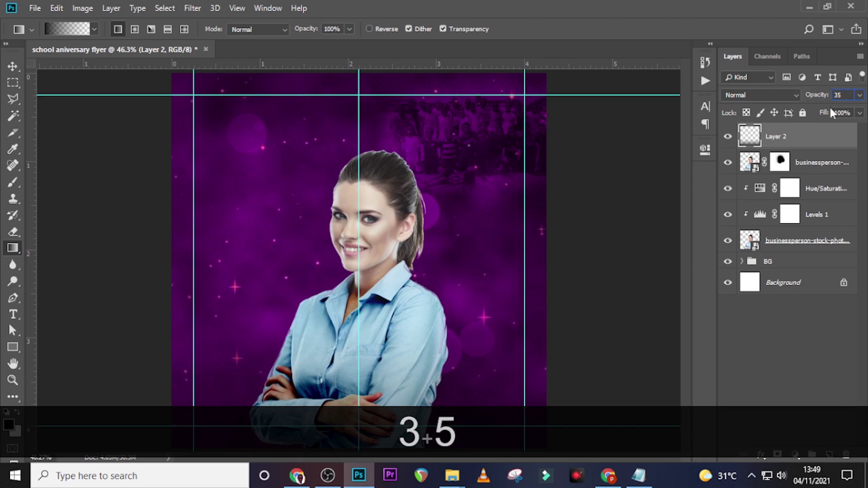
{"action": "left_click", "coordinate": [832, 162]}
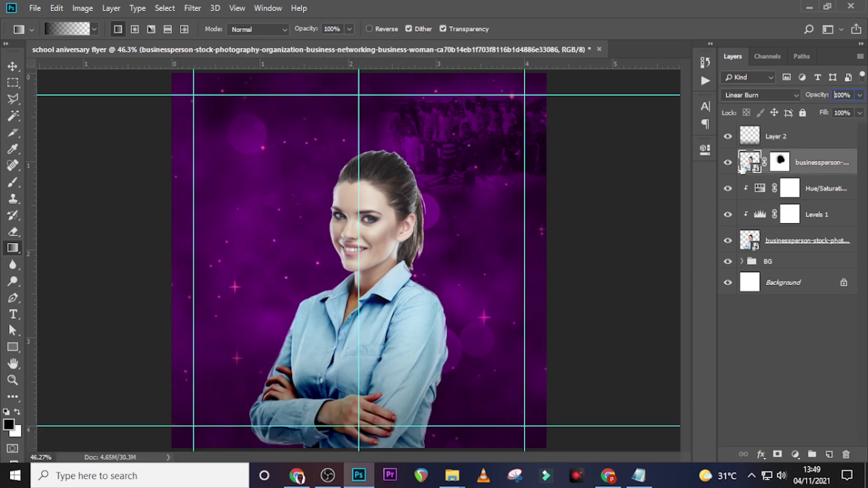
- Toggle the gradient layer's visibility off and on to compare the darkened lower area
{"action": "left_click", "coordinate": [728, 137]}
{"action": "left_click", "coordinate": [728, 136]}
{"action": "left_click", "coordinate": [728, 137]}
{"action": "left_click", "coordinate": [728, 137]}
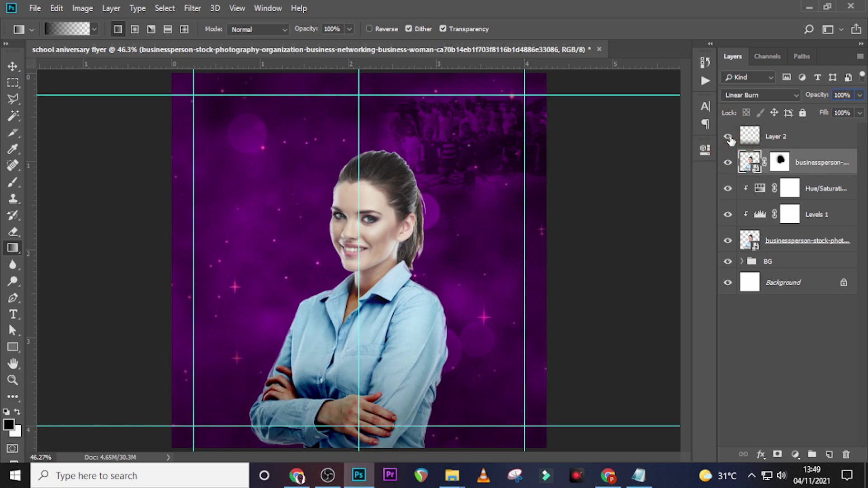
- Add a Solid Color fill layer with color 56015e above the black gradient layer
{"action": "left_click", "coordinate": [775, 137]}
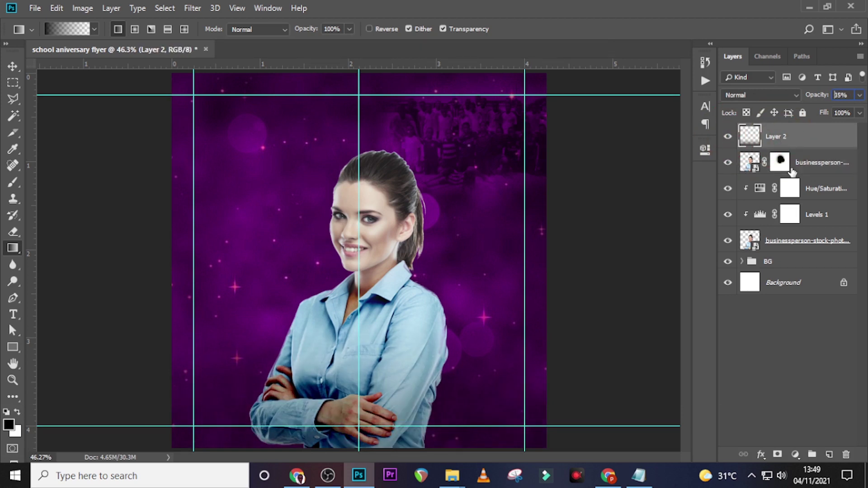
{"action": "left_click", "coordinate": [796, 455]}
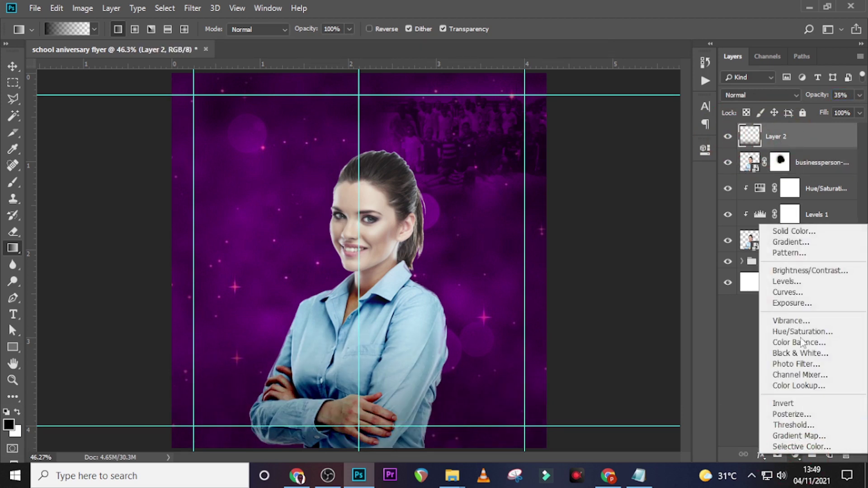
{"action": "left_click", "coordinate": [793, 232]}
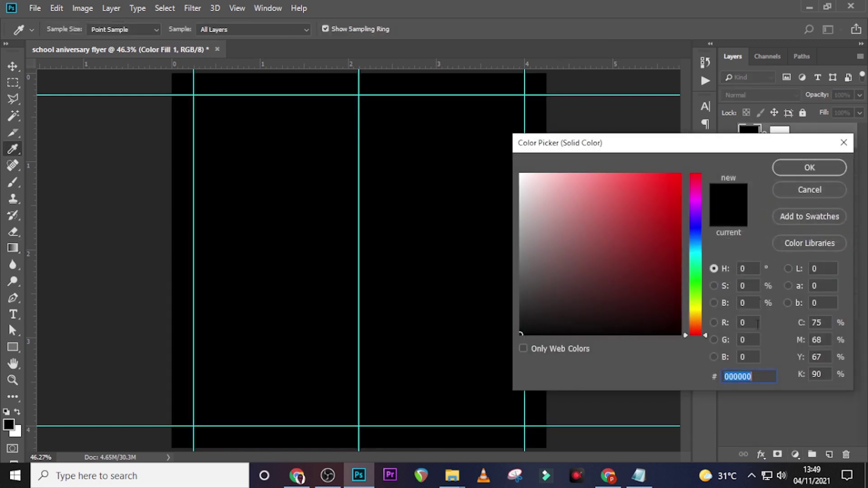
{"action": "type", "text": "5601"}
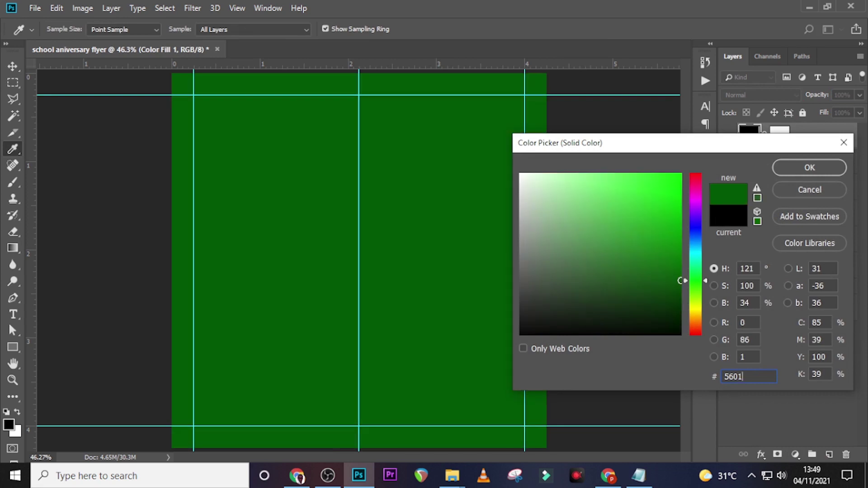
{"action": "type", "text": "5e"}
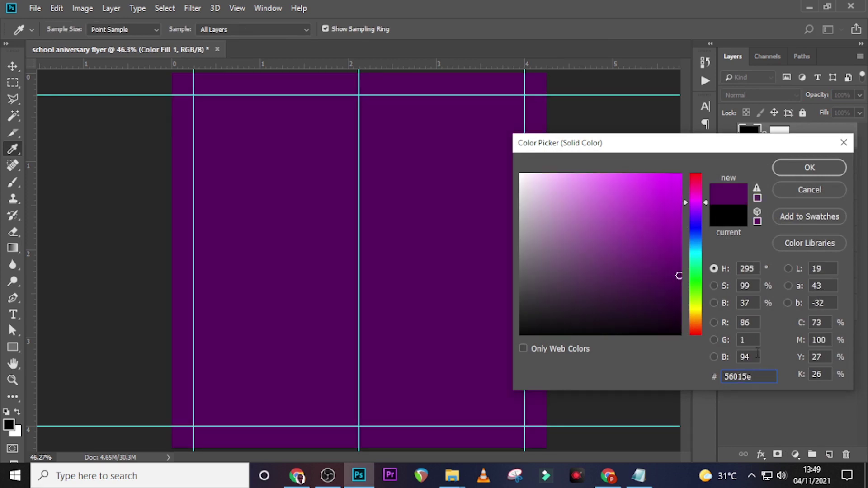
{"action": "left_click", "coordinate": [792, 168]}
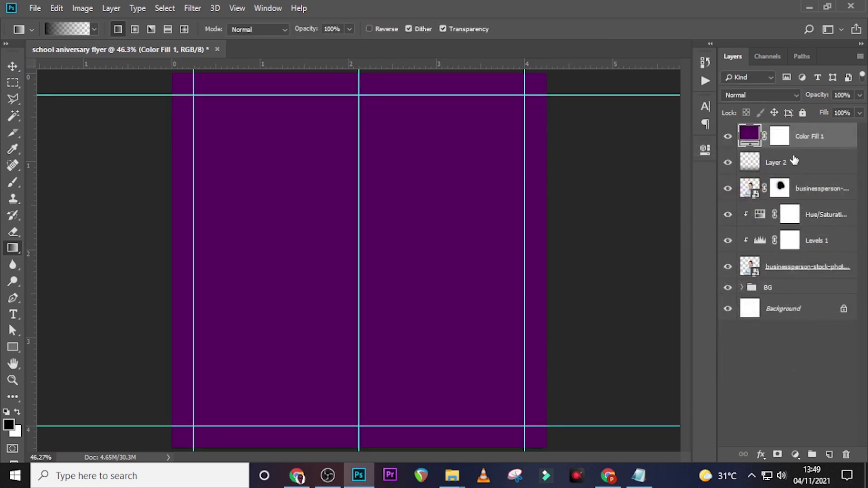
- Group the gradient layer, both businesswoman layers and their adjustments, and name the group MODEL
{"action": "left_click", "coordinate": [795, 166]}
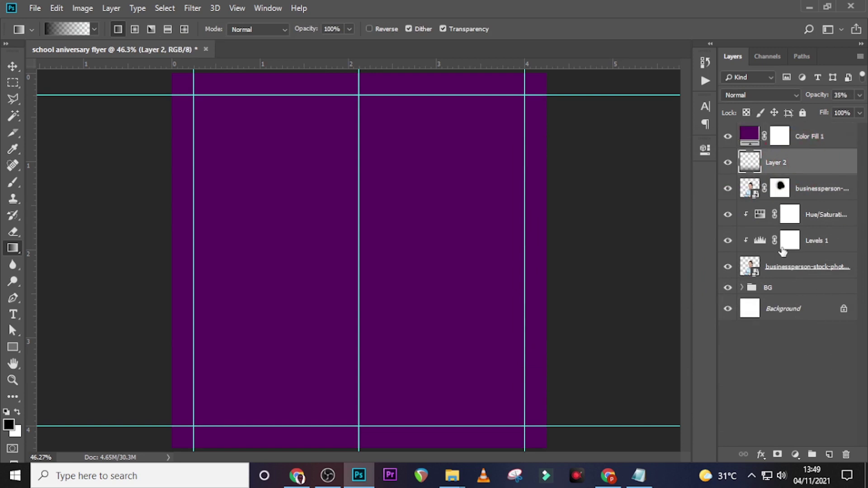
{"action": "left_click", "coordinate": [779, 268], "text": "shift"}
{"action": "key", "text": "ctrl+g"}
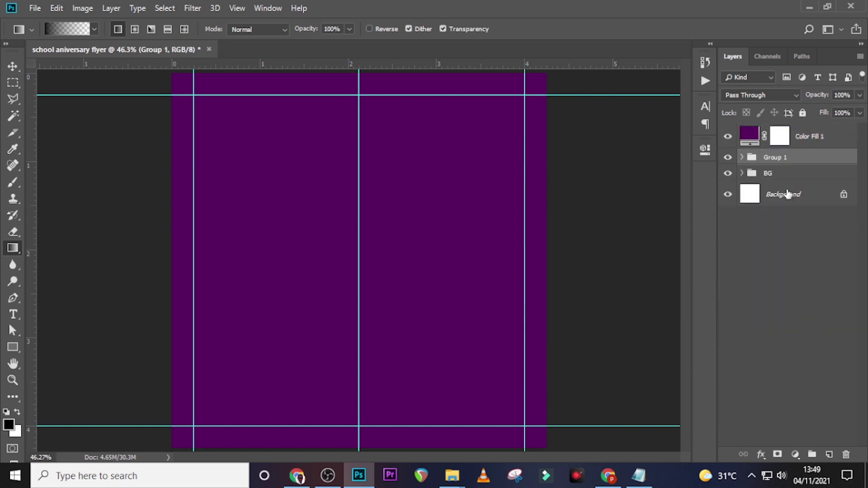
{"action": "double_click", "coordinate": [773, 158]}
{"action": "type", "text": "MODEL"}
{"action": "key", "text": "Return"}
- Clip the purple color fill layer to the MODEL group and set its blend mode to Overlay
{"action": "left_click", "coordinate": [800, 141]}
{"action": "right_click", "coordinate": [823, 135]}
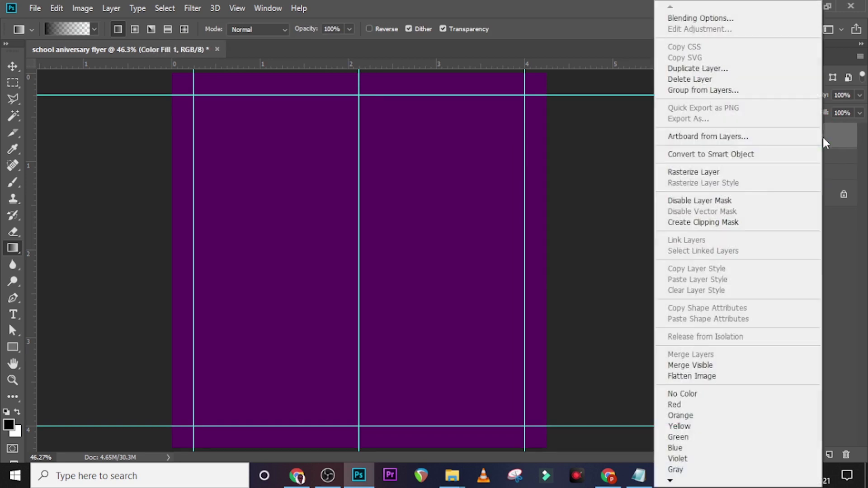
{"action": "left_click", "coordinate": [689, 223]}
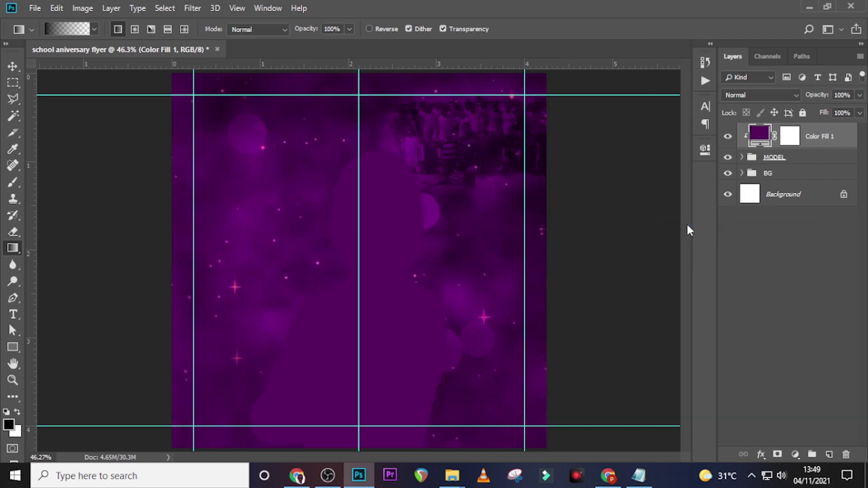
{"action": "left_click", "coordinate": [765, 96]}
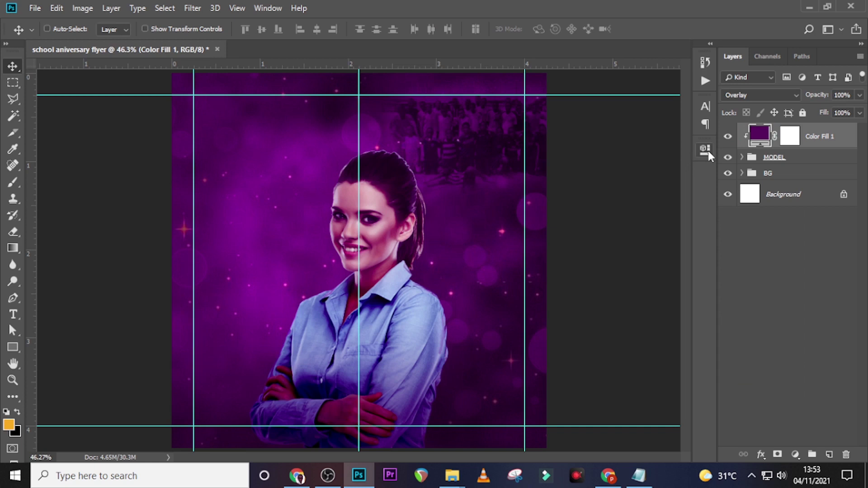
- Add a layer mask to the dark vignette layer, Layer 1, inside the BG group
{"action": "left_click", "coordinate": [741, 173]}
{"action": "left_click", "coordinate": [767, 248]}
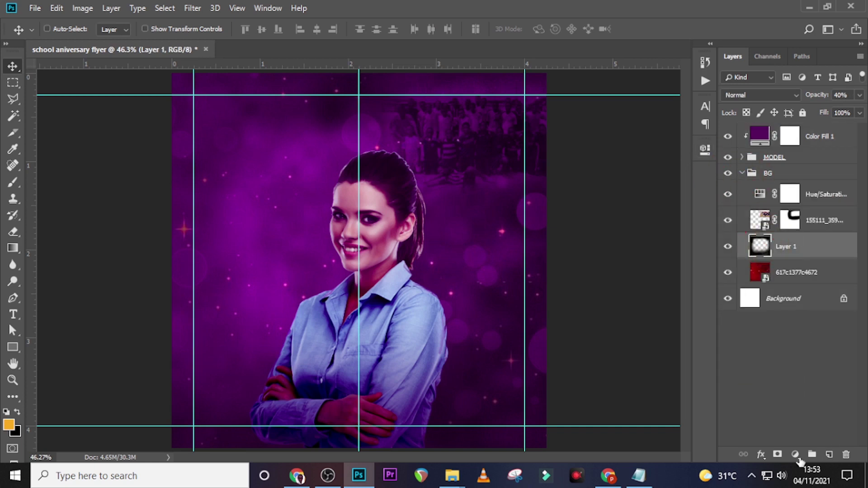
{"action": "left_click", "coordinate": [778, 454]}
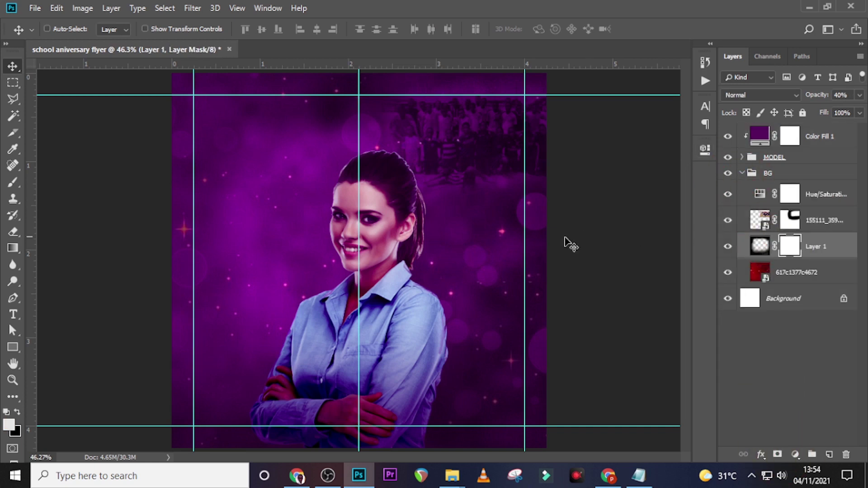
- Paint black with a soft 600 px brush on Layer 1's mask to hide the vignette across the upper part of the flyer
{"action": "key", "text": "b"}
{"action": "key", "text": "bracketleft"}
{"action": "key", "text": "bracketleft"}
{"action": "key", "text": "bracketleft"}
{"action": "key", "text": "bracketleft"}
{"action": "key", "text": "bracketleft"}
{"action": "key", "text": "bracketleft"}
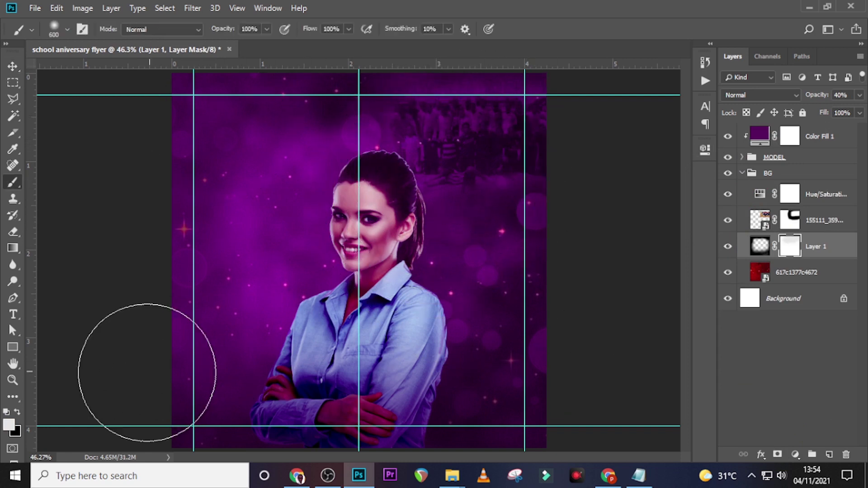
{"action": "left_click", "coordinate": [18, 412]}
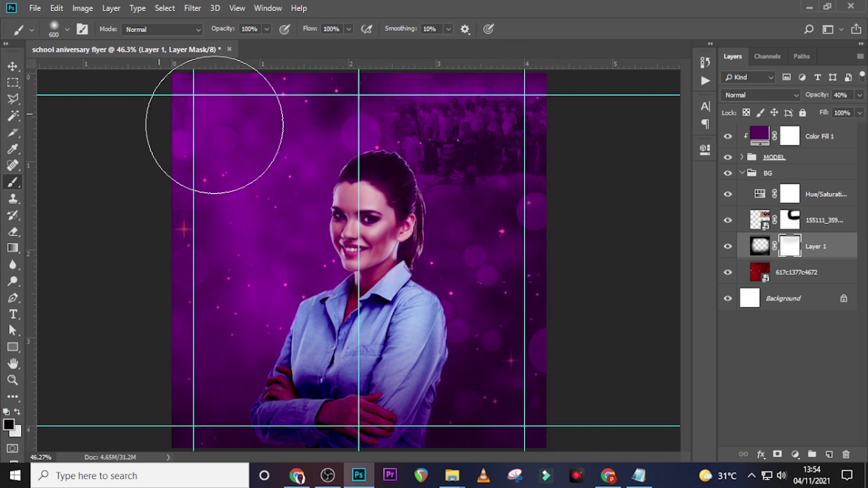
{"action": "left_click", "coordinate": [759, 246]}
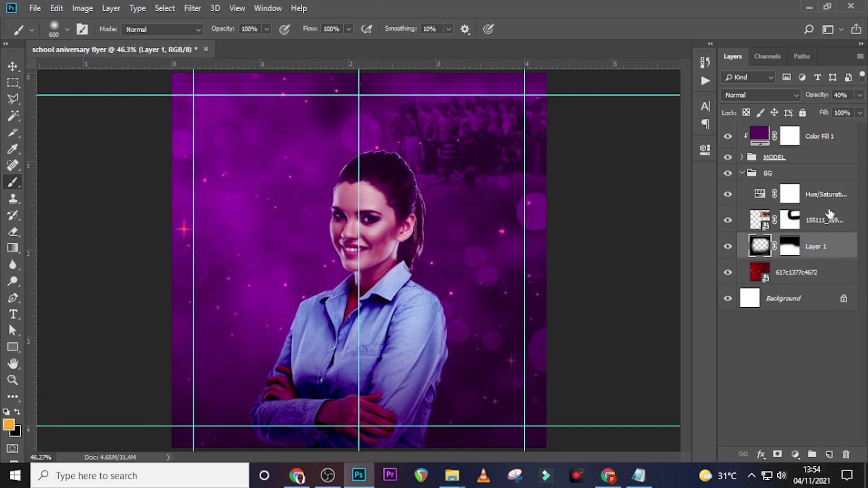
- Create a layer above the BG group's Hue/Saturation adjustment and dab a soft white 1000 px brush glow behind the woman's head
{"action": "left_click", "coordinate": [820, 194]}
{"action": "left_click", "coordinate": [830, 455]}
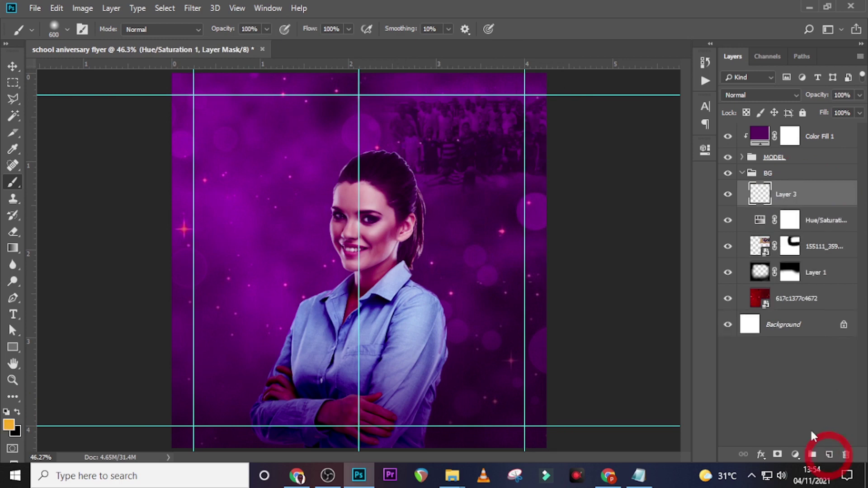
{"action": "key", "text": "bracketright"}
{"action": "key", "text": "bracketright"}
{"action": "key", "text": "bracketright"}
{"action": "key", "text": "bracketright"}
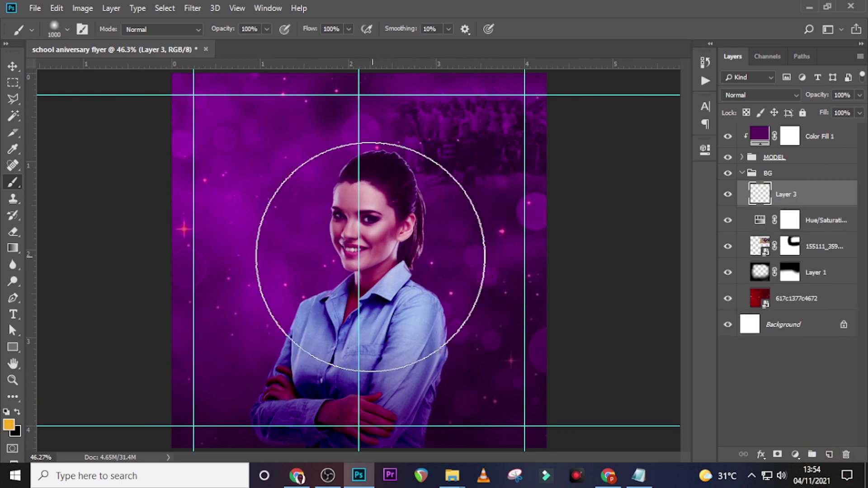
{"action": "left_click", "coordinate": [9, 425]}
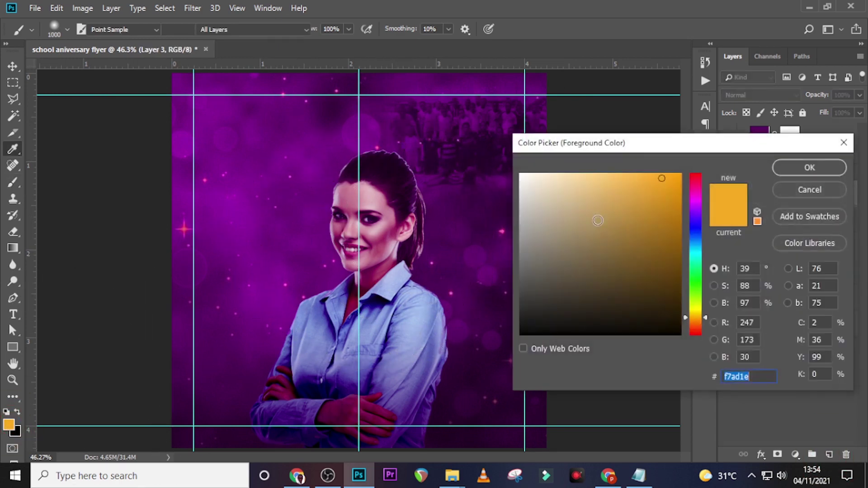
{"action": "left_click_drag", "start_coordinate": [599, 219], "coordinate": [494, 148]}
{"action": "left_click", "coordinate": [810, 168]}
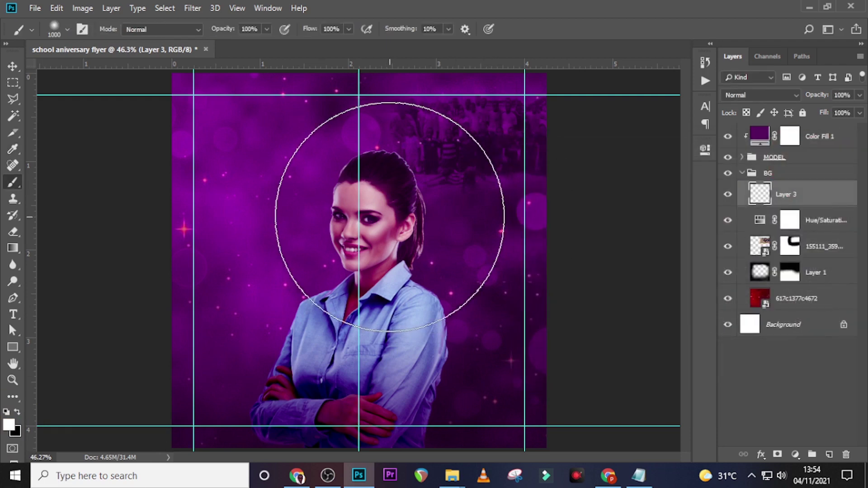
{"action": "left_click", "coordinate": [368, 217]}
- Set the white glow layer's blend mode to Lighten, reduce its opacity strongly, and collapse the BG group
{"action": "left_click", "coordinate": [763, 96]}
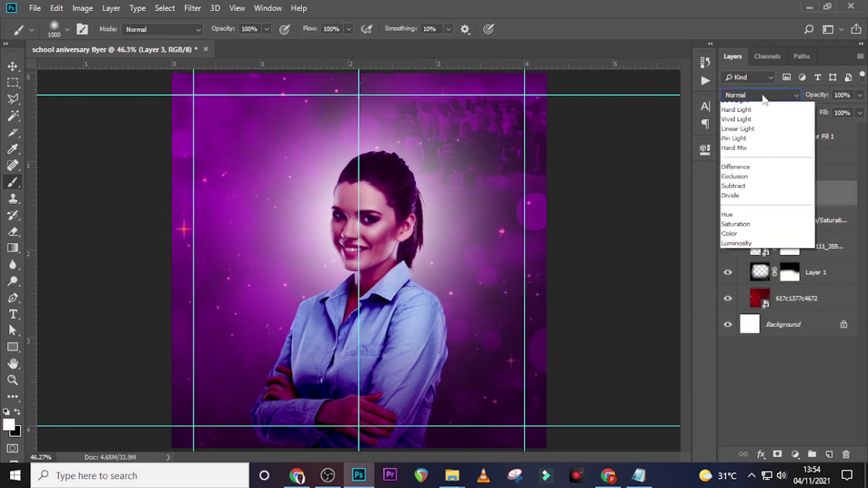
{"action": "left_click", "coordinate": [733, 194]}
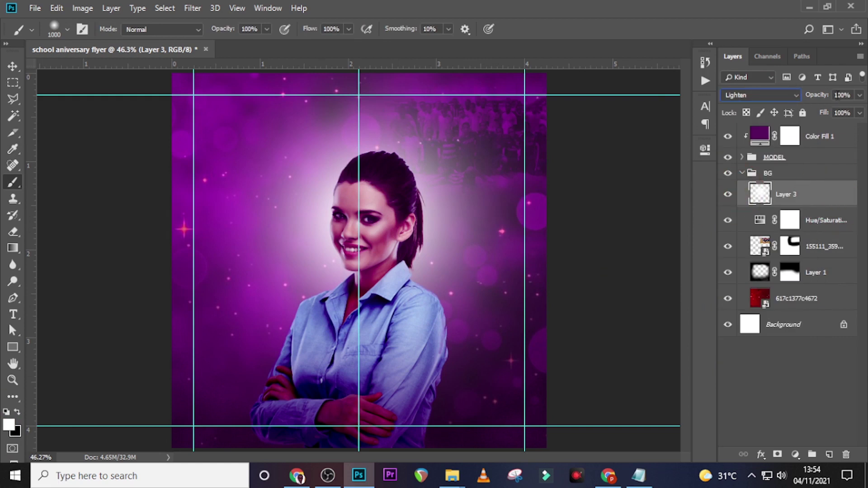
{"action": "left_click", "coordinate": [859, 95]}
{"action": "left_click_drag", "start_coordinate": [860, 110], "coordinate": [815, 115]}
{"action": "left_click", "coordinate": [799, 194]}
{"action": "left_click", "coordinate": [809, 173]}
- Add a text layer reading "1" above the purple color fill layer, beside the woman's face
{"action": "left_click", "coordinate": [814, 136]}
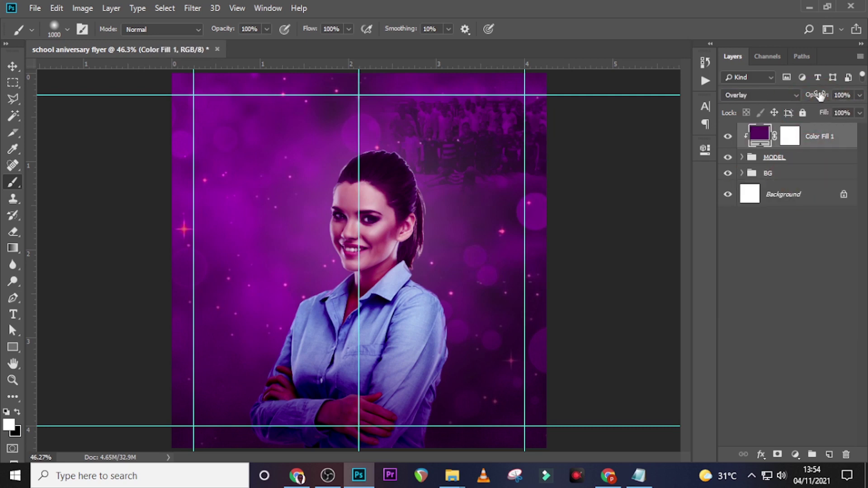
{"action": "key", "text": "t"}
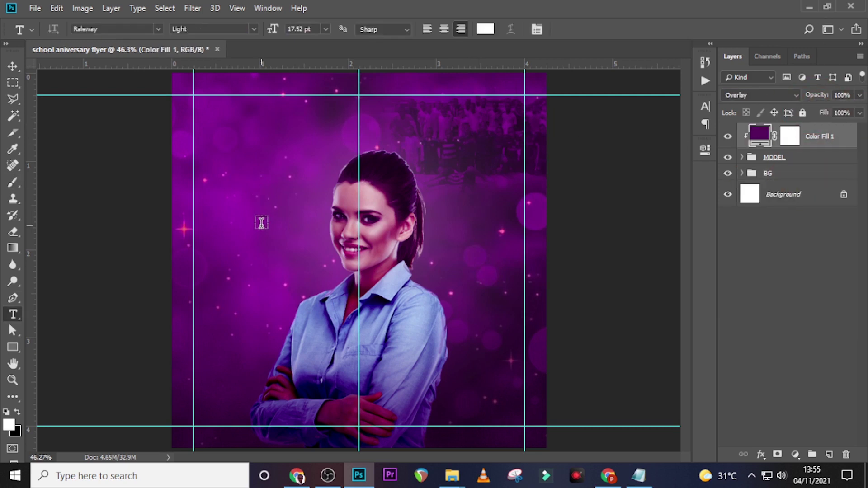
{"action": "left_click", "coordinate": [261, 222]}
{"action": "type", "text": "1"}
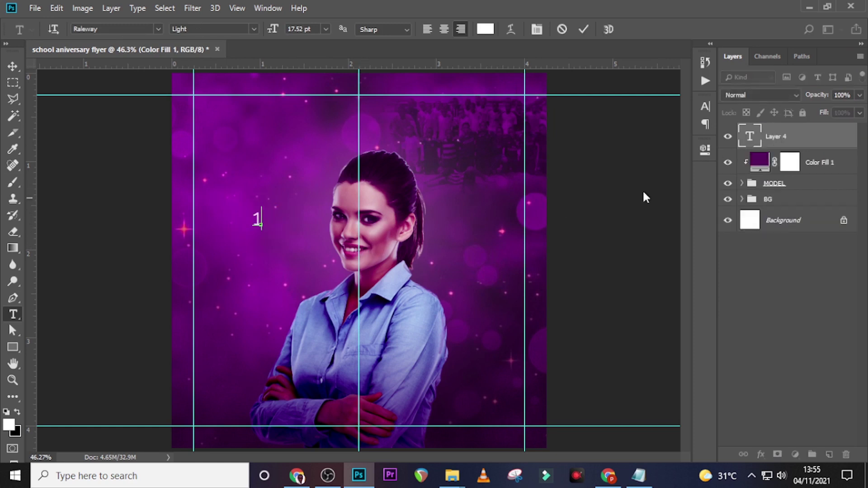
{"action": "left_click", "coordinate": [823, 138]}
- Set the number 1 in the Mermaid Bold font at 357 pt
{"action": "left_click", "coordinate": [705, 106]}
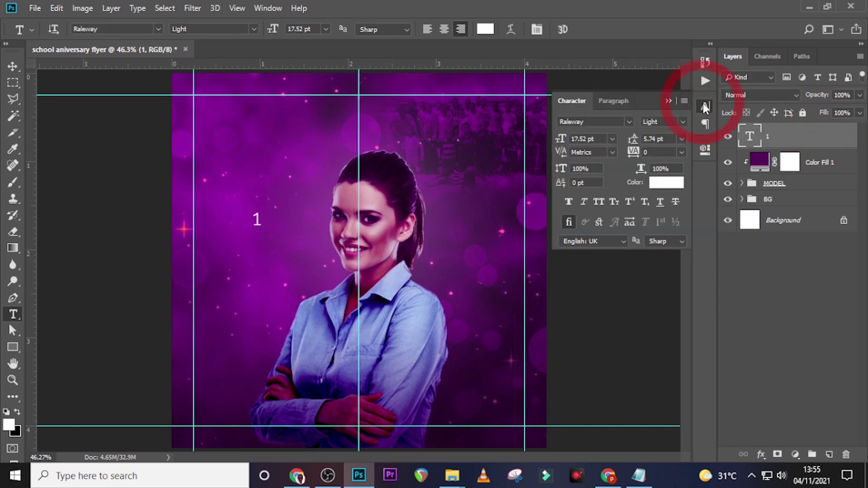
{"action": "left_click", "coordinate": [629, 122]}
{"action": "left_click", "coordinate": [598, 204]}
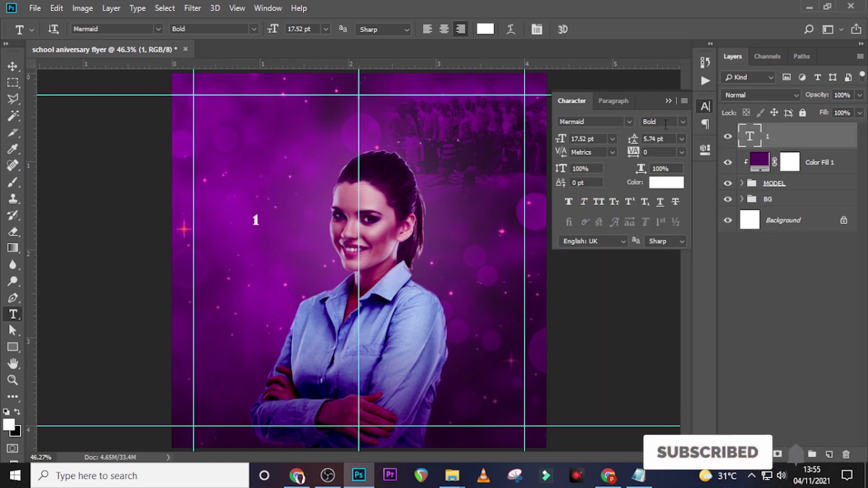
{"action": "left_click", "coordinate": [599, 140]}
{"action": "key", "text": "BackSpace"}
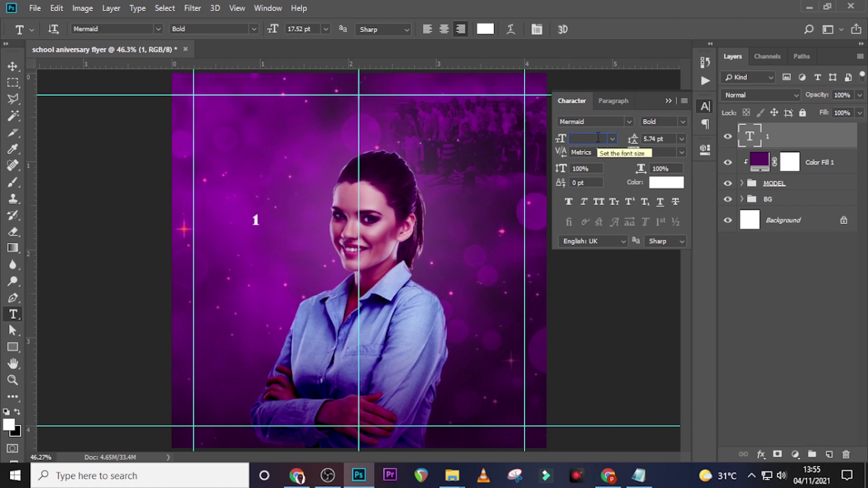
{"action": "type", "text": "35"}
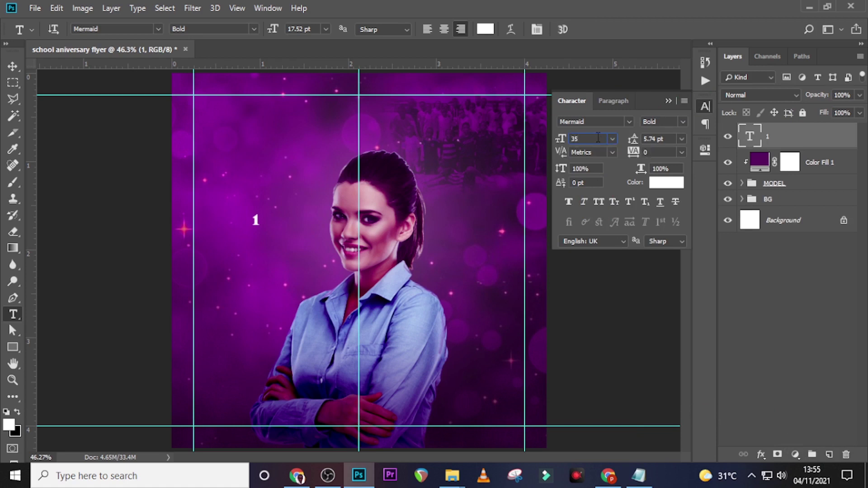
{"action": "type", "text": "7"}
{"action": "key", "text": "Return"}
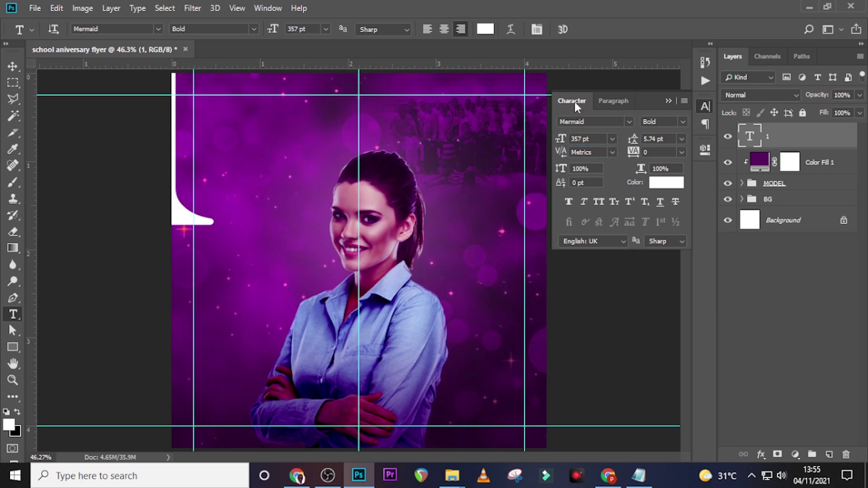
- Move the large number 1 fully onto the flyer beside the woman and apply faux italic
{"action": "key", "text": "v"}
{"action": "left_click_drag", "start_coordinate": [203, 161], "coordinate": [312, 262]}
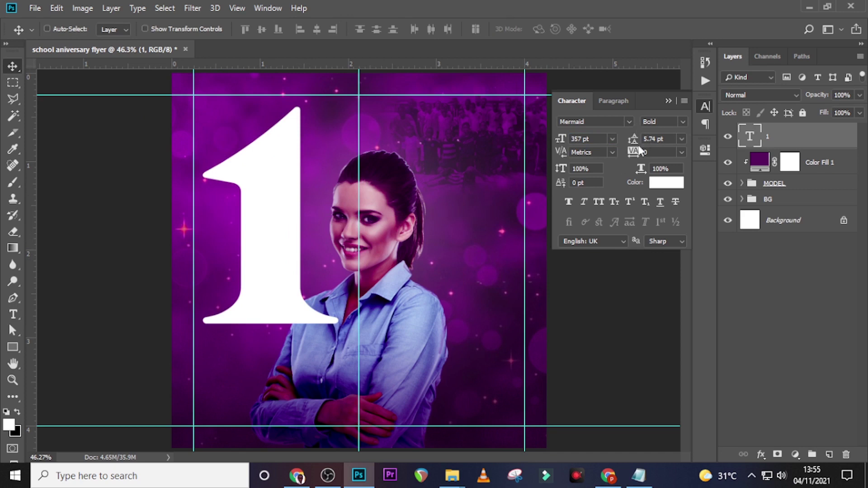
{"action": "left_click", "coordinate": [584, 202]}
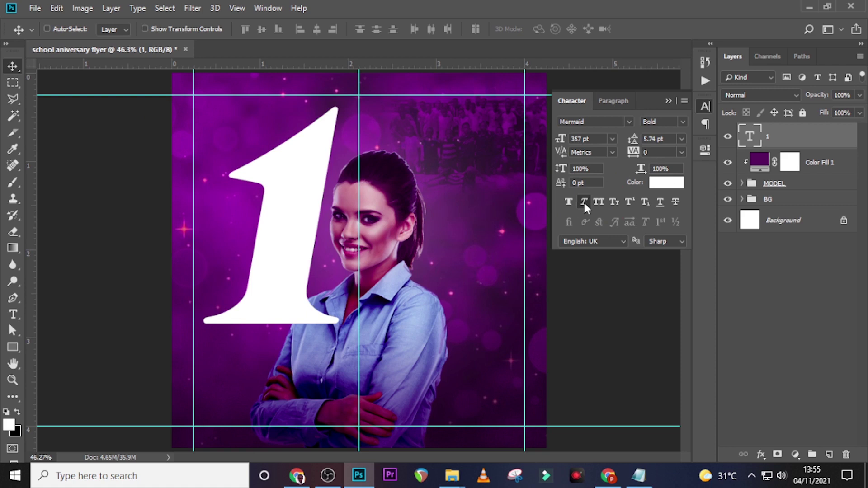
- Set the number 1 text layer's fill to 0%
{"action": "left_click", "coordinate": [860, 113]}
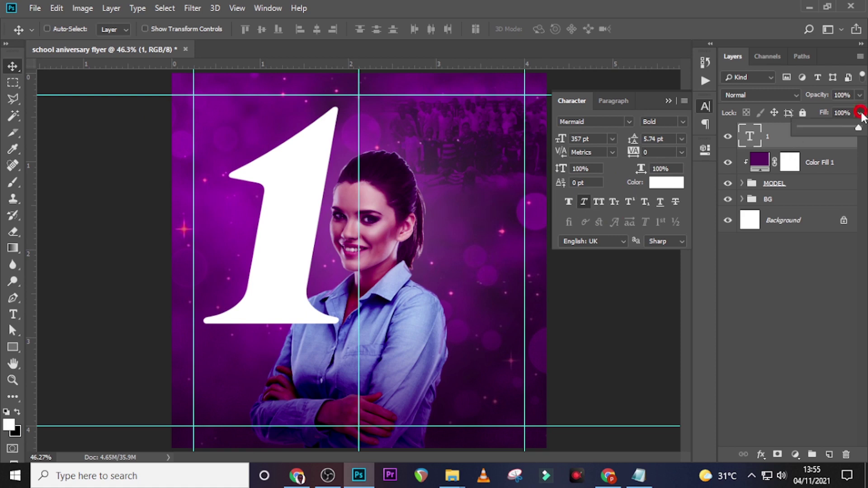
{"action": "left_click_drag", "start_coordinate": [859, 128], "coordinate": [857, 130]}
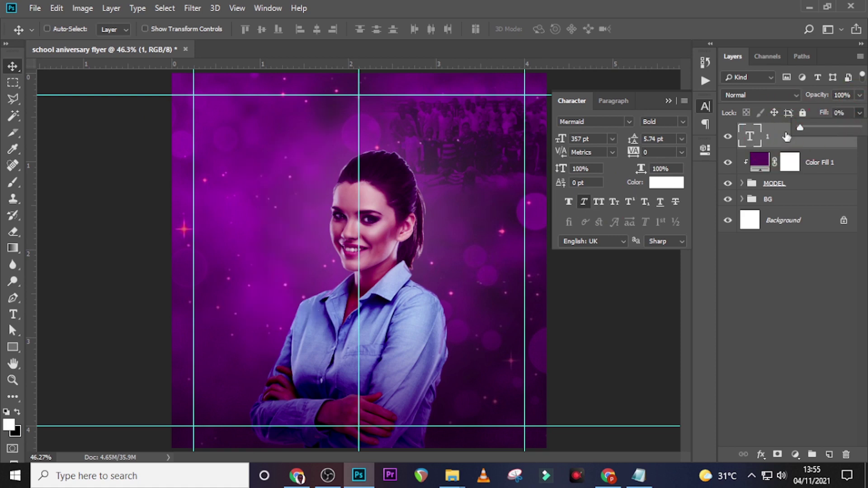
{"action": "left_click", "coordinate": [796, 145]}
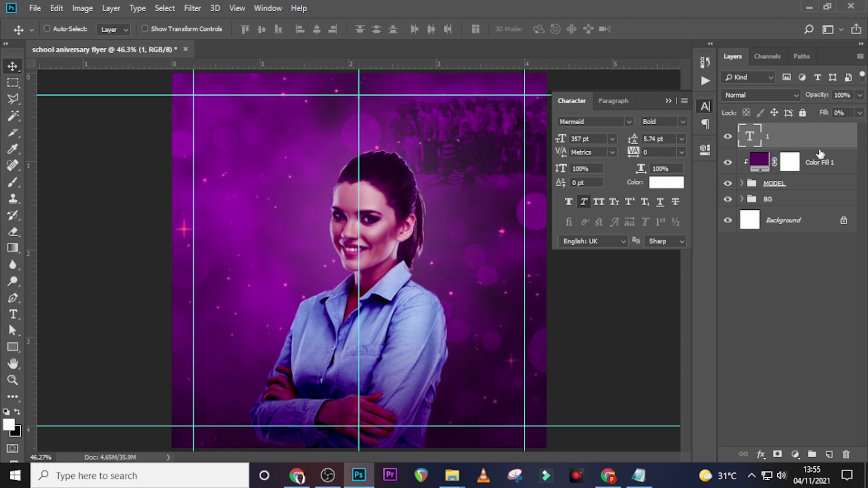
- Give the number 1 a white outside stroke of 5 px at 100% opacity
{"action": "double_click", "coordinate": [842, 147]}
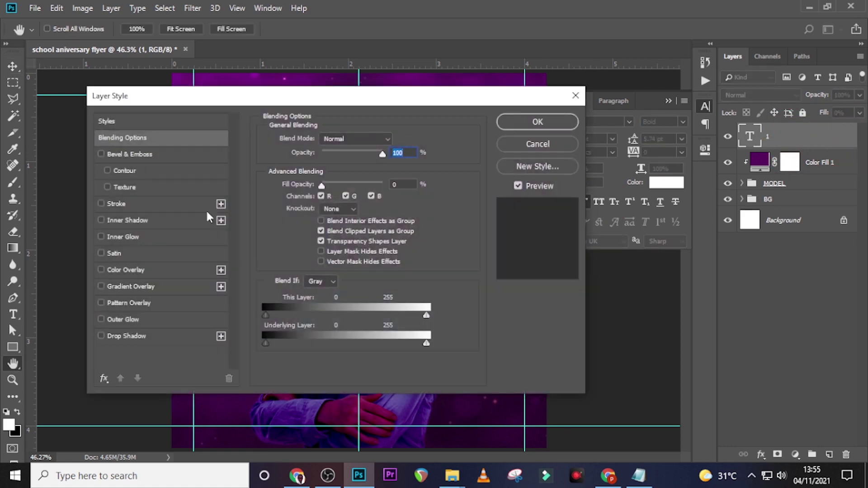
{"action": "left_click_drag", "start_coordinate": [195, 100], "coordinate": [365, 101]}
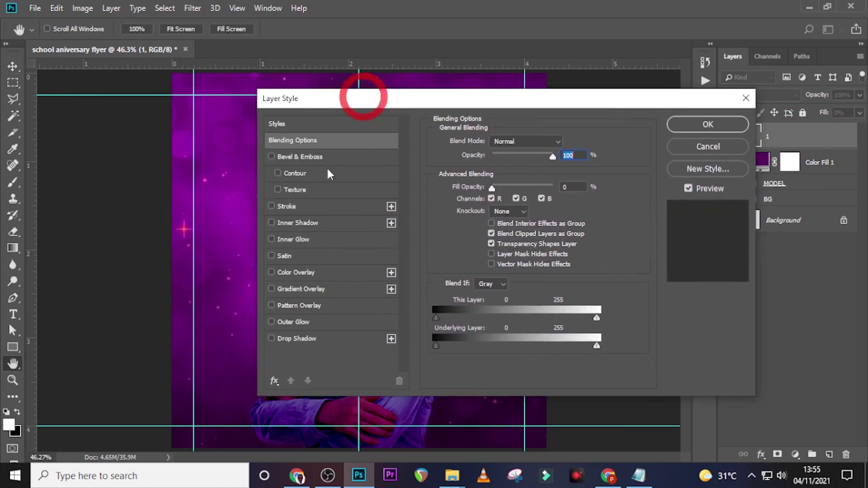
{"action": "left_click", "coordinate": [285, 206]}
{"action": "left_click", "coordinate": [466, 235]}
{"action": "left_click", "coordinate": [521, 175]}
{"action": "left_click", "coordinate": [799, 167]}
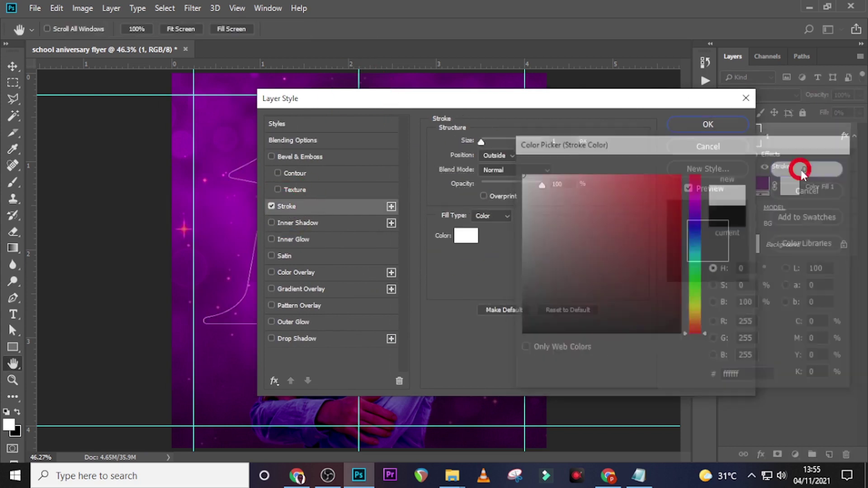
{"action": "left_click_drag", "start_coordinate": [562, 139], "coordinate": [544, 139]}
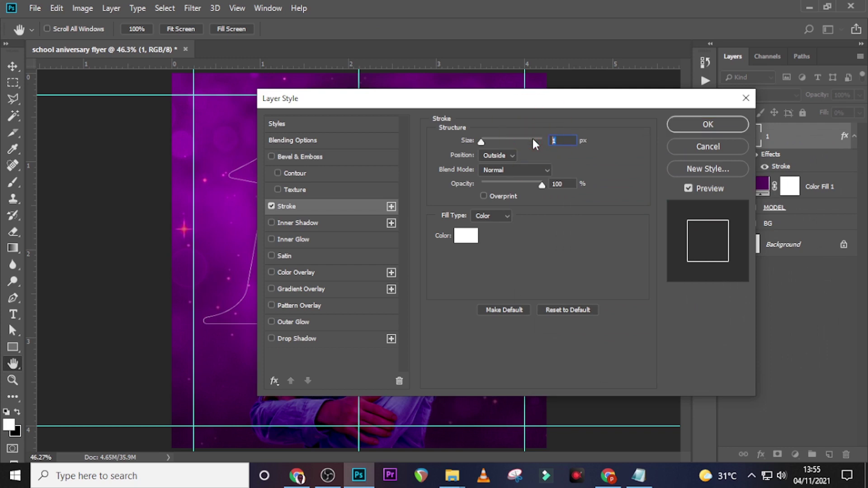
{"action": "type", "text": "5"}
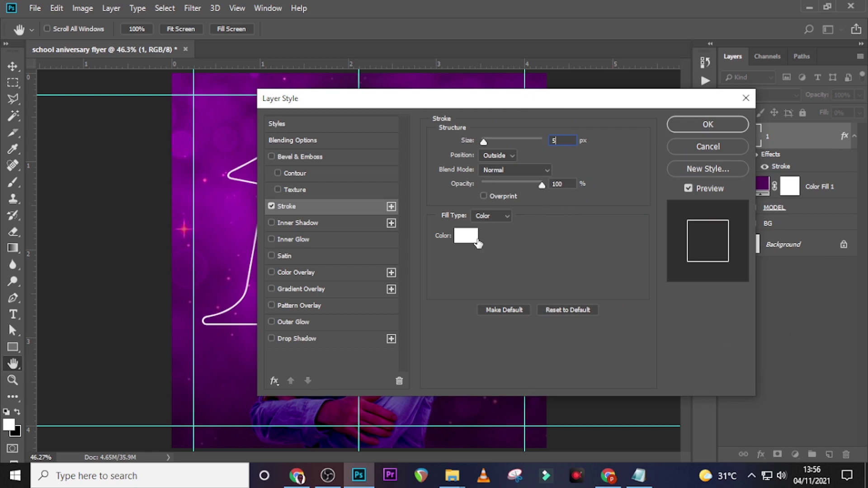
{"action": "left_click", "coordinate": [697, 125]}
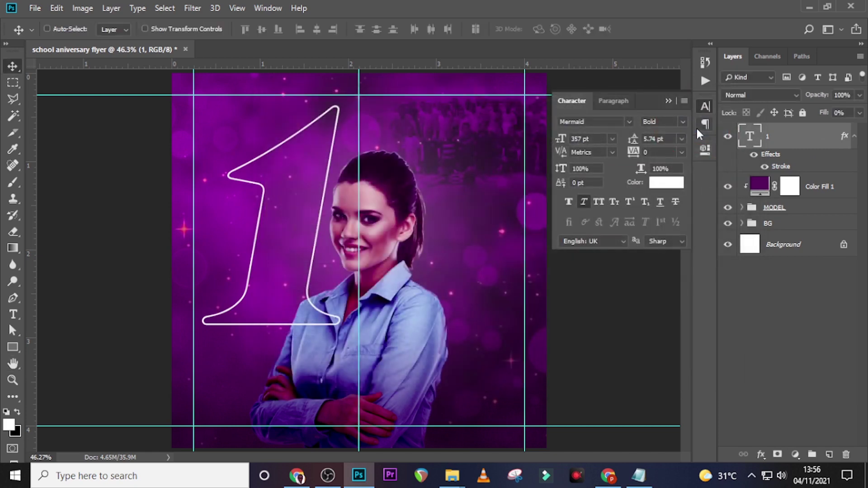
- Put the number 1 text layer in a group and name the group 1
{"action": "left_click", "coordinate": [853, 138]}
{"action": "left_click_drag", "start_coordinate": [844, 137], "coordinate": [794, 159]}
{"action": "key", "text": "ctrl+g"}
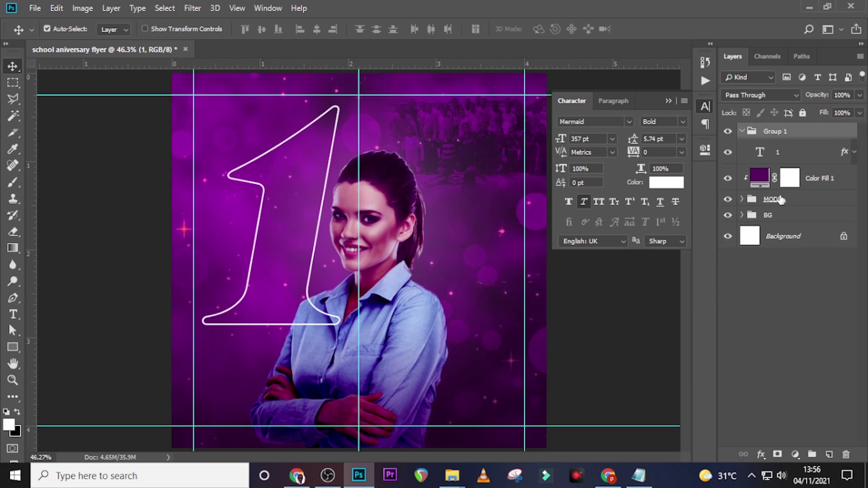
{"action": "double_click", "coordinate": [772, 132]}
{"action": "type", "text": "1"}
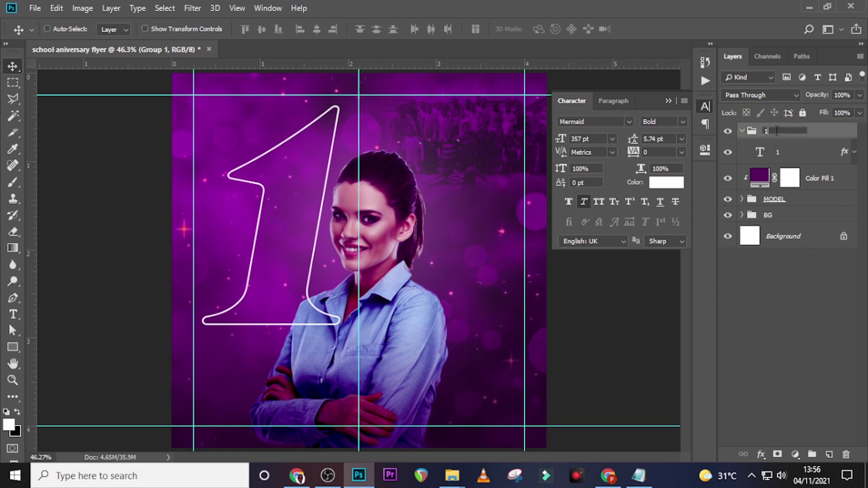
{"action": "key", "text": "Return"}
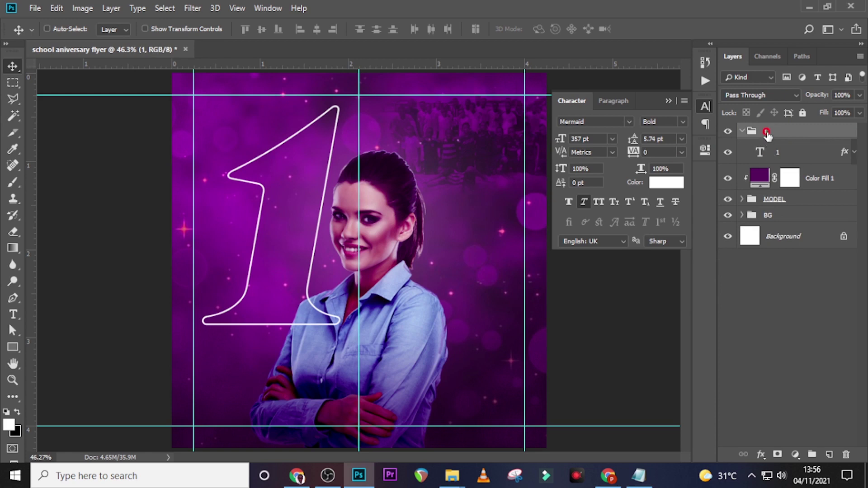
- Move the outlined number down to just above the lower guide, overlapping the woman, and collapse its group
{"action": "left_click_drag", "start_coordinate": [304, 186], "coordinate": [314, 282]}
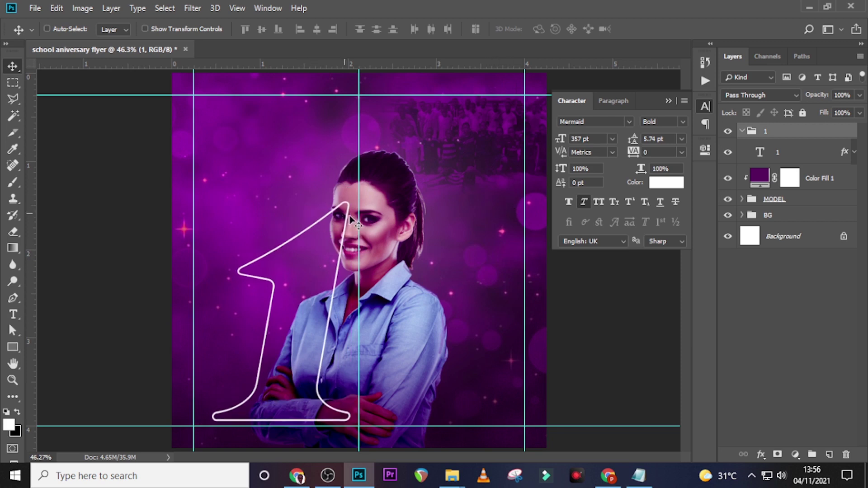
{"action": "left_click", "coordinate": [743, 132]}
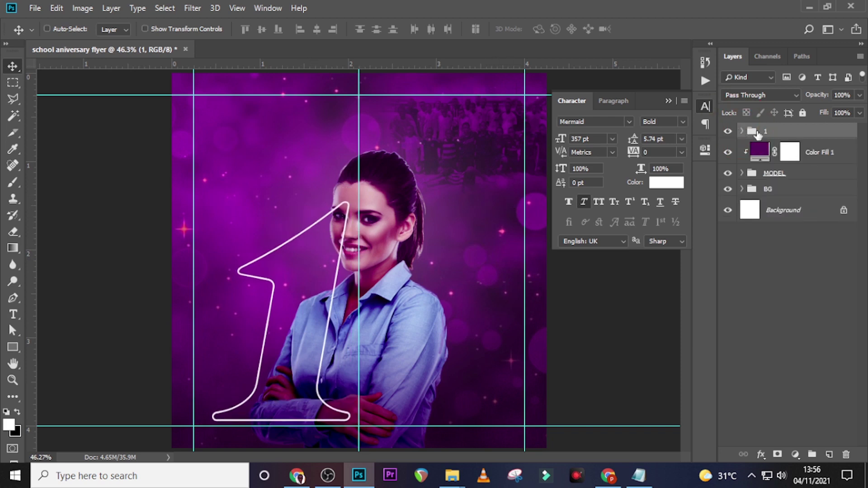
- Add a layer mask to group 1 and paint out the outline over the woman's face and shirt with a soft round brush
{"action": "left_click", "coordinate": [777, 455]}
{"action": "key", "text": "b"}
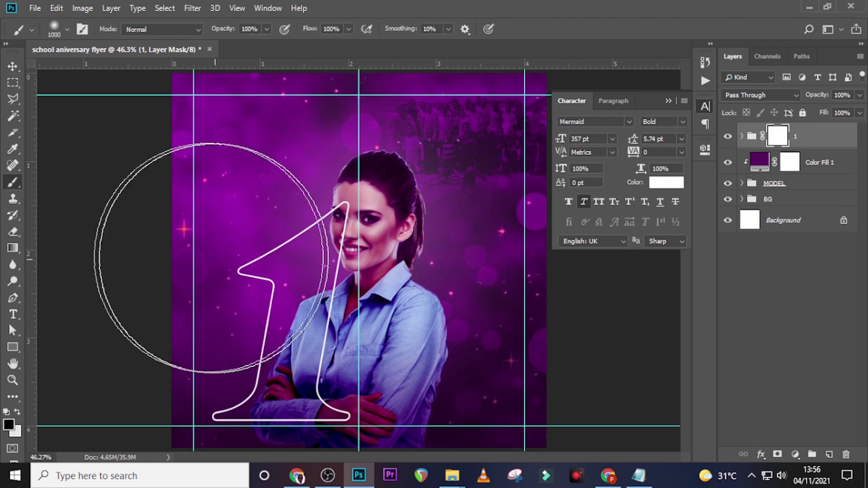
{"action": "key", "text": "bracketleft"}
{"action": "key", "text": "bracketleft"}
{"action": "key", "text": "bracketleft"}
{"action": "key", "text": "bracketleft"}
{"action": "key", "text": "bracketleft"}
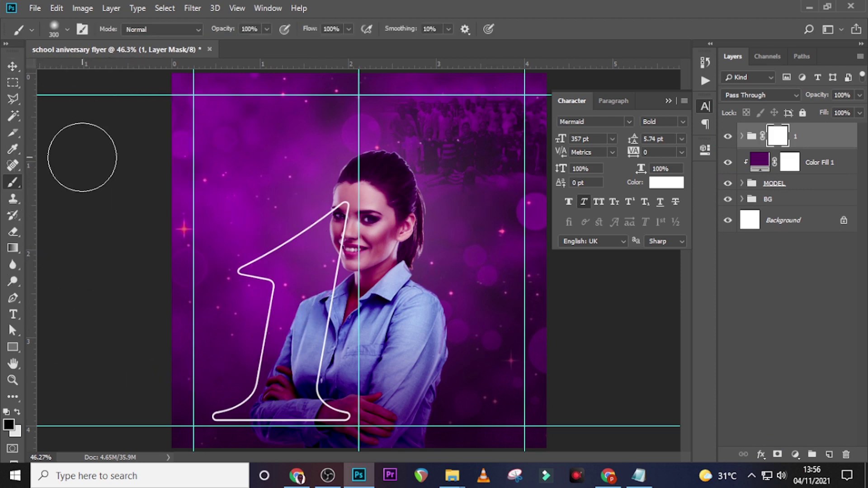
{"action": "left_click", "coordinate": [55, 26]}
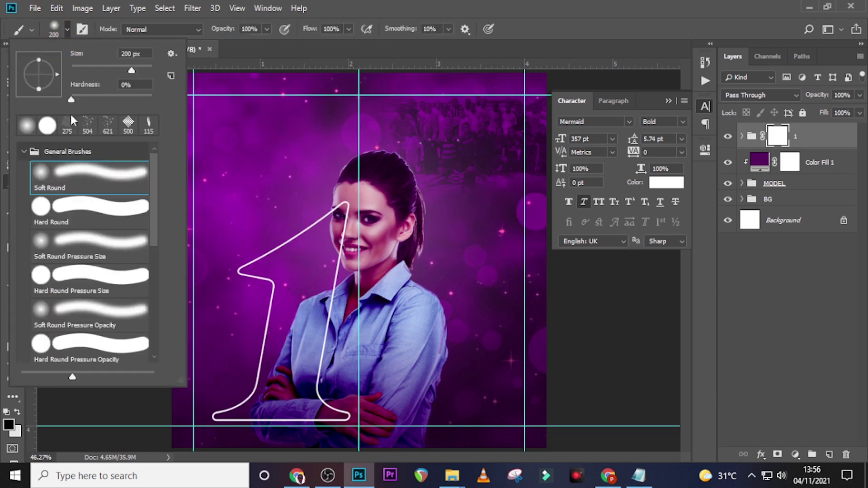
{"action": "double_click", "coordinate": [66, 180]}
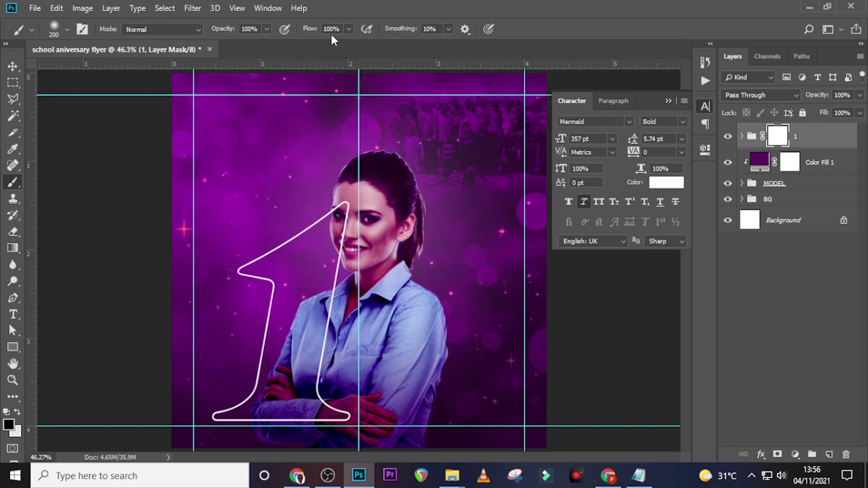
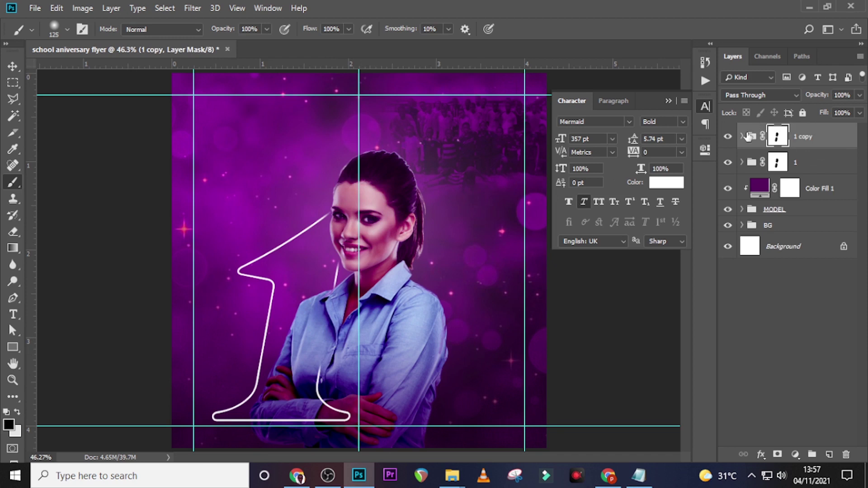
- Change the number text inside the 1 copy group to 0
{"action": "left_click", "coordinate": [751, 137]}
{"action": "left_click", "coordinate": [742, 136]}
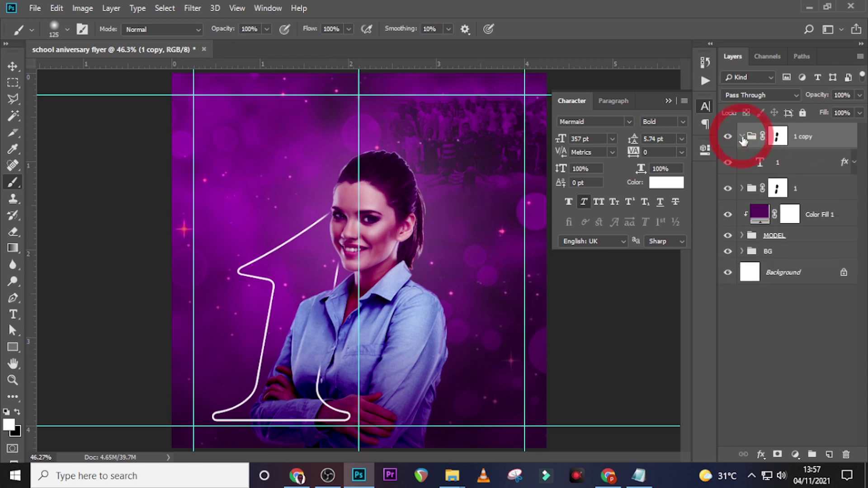
{"action": "double_click", "coordinate": [760, 164]}
{"action": "type", "text": "0"}
{"action": "key", "text": "ctrl+Return"}
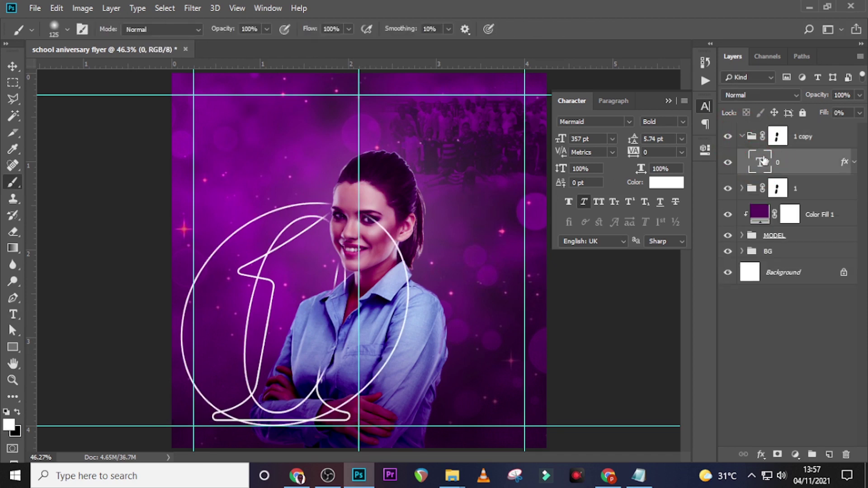
- Rename the 1 copy group as 0 and collapse it
{"action": "double_click", "coordinate": [796, 137]}
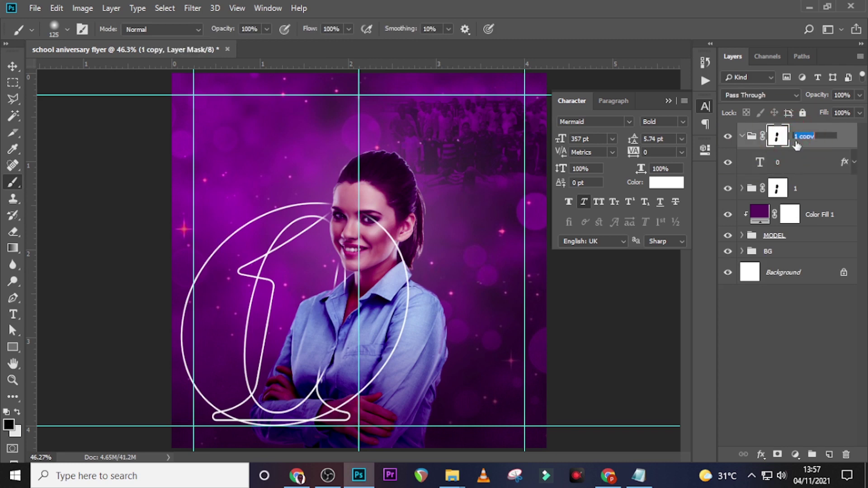
{"action": "type", "text": "0"}
{"action": "key", "text": "Return"}
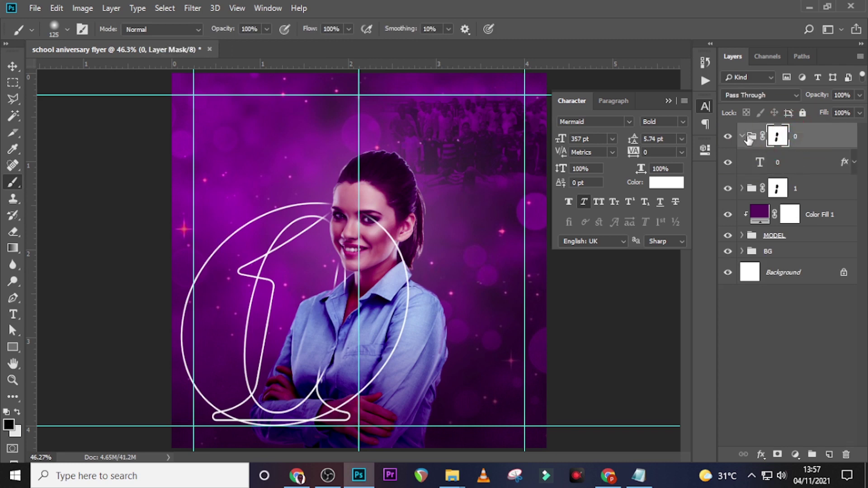
{"action": "left_click", "coordinate": [749, 138]}
{"action": "left_click", "coordinate": [743, 137]}
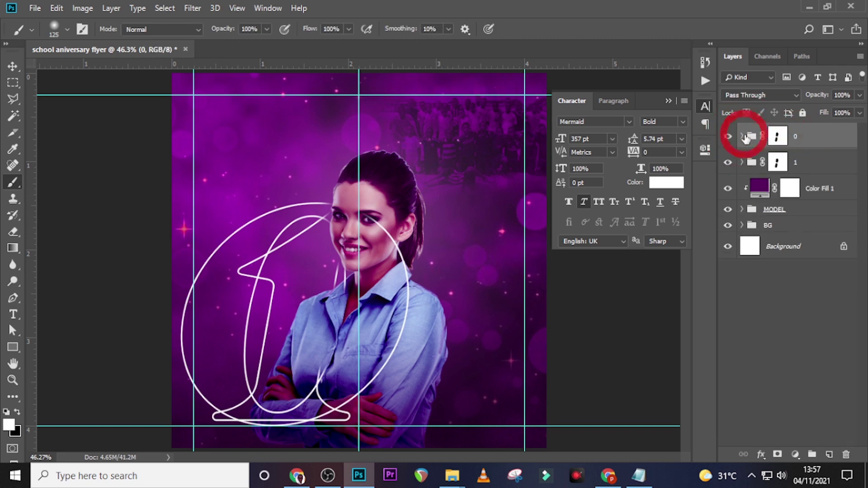
- Delete the 0 group's inherited layer mask and give the group a new blank mask
{"action": "right_click", "coordinate": [778, 136]}
{"action": "left_click", "coordinate": [767, 159]}
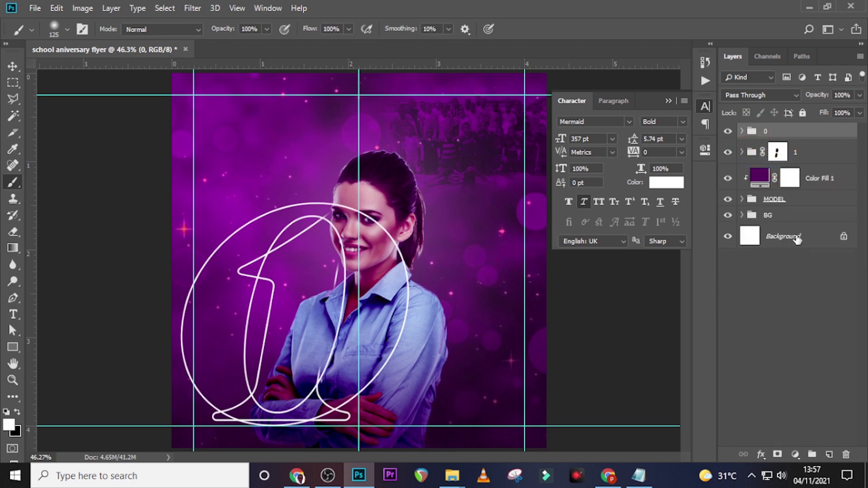
{"action": "left_click", "coordinate": [778, 453]}
- Move the outlined 0 right across the woman so its outer edge reaches the right guide
{"action": "key", "text": "v"}
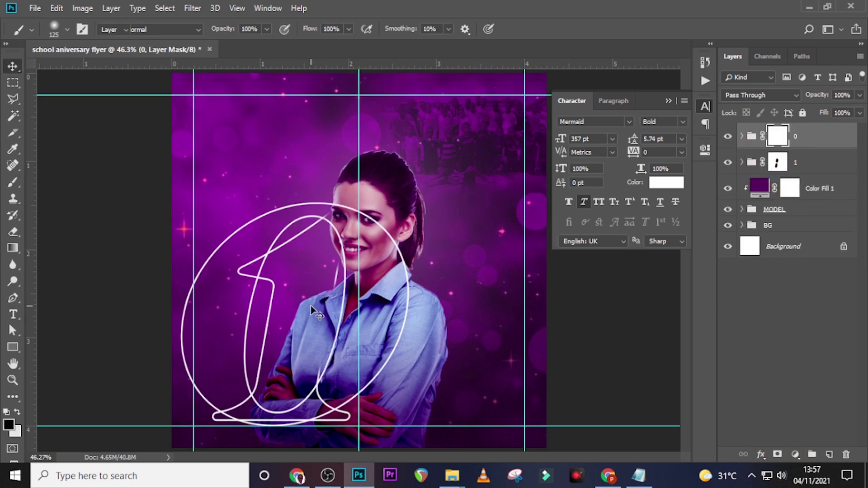
{"action": "left_click", "coordinate": [749, 138]}
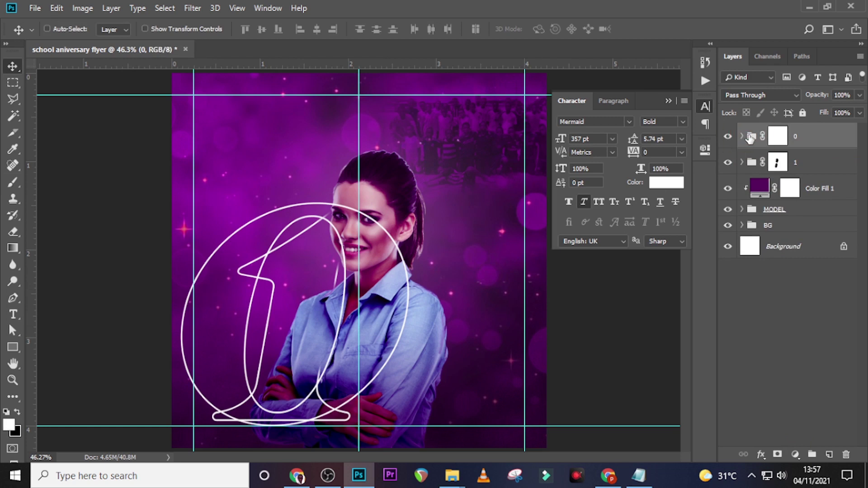
{"action": "left_click_drag", "start_coordinate": [322, 294], "coordinate": [440, 297]}
- Paint out the inner outline of the 0 on its group mask with a 50 px Hard Round brush
{"action": "left_click", "coordinate": [775, 140]}
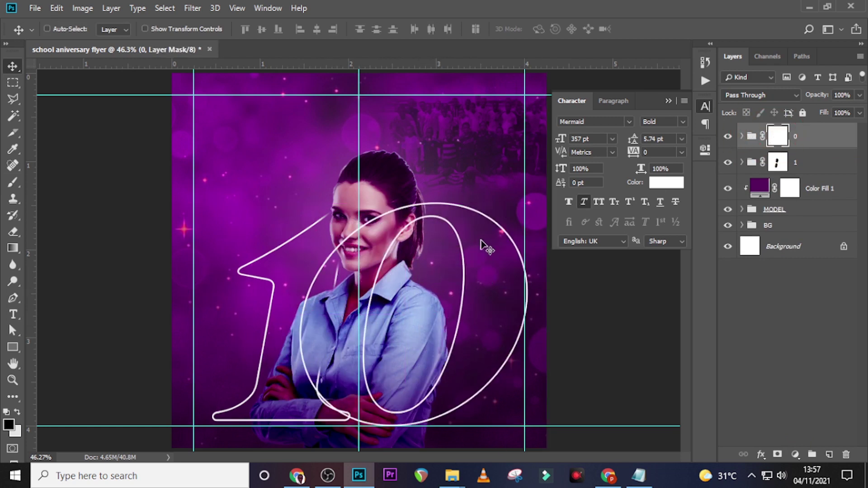
{"action": "key", "text": "b"}
{"action": "key", "text": "bracketleft"}
{"action": "key", "text": "bracketleft"}
{"action": "key", "text": "bracketleft"}
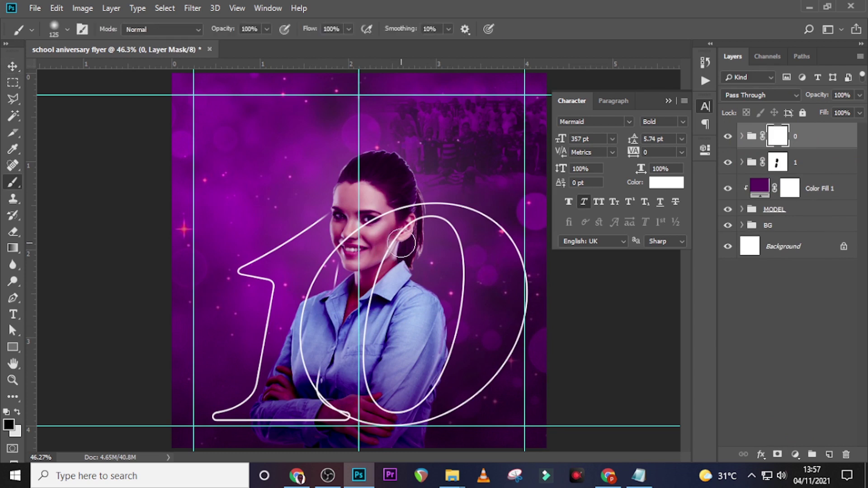
{"action": "left_click", "coordinate": [48, 30]}
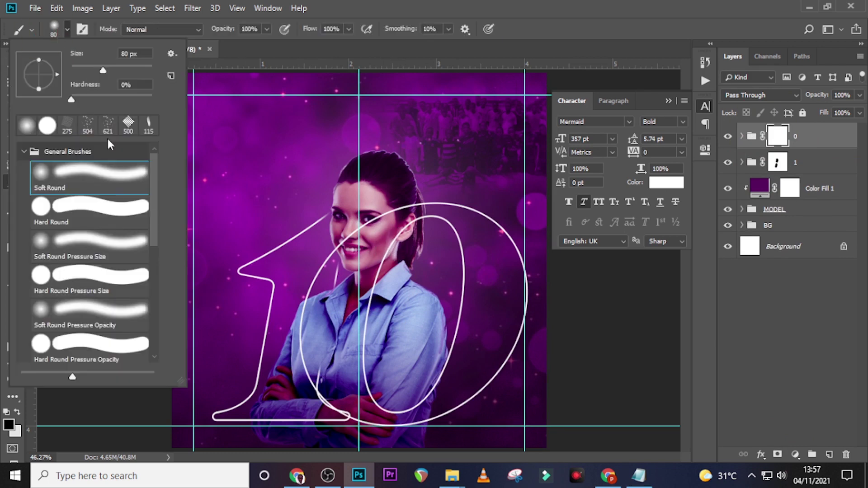
{"action": "left_click", "coordinate": [91, 210]}
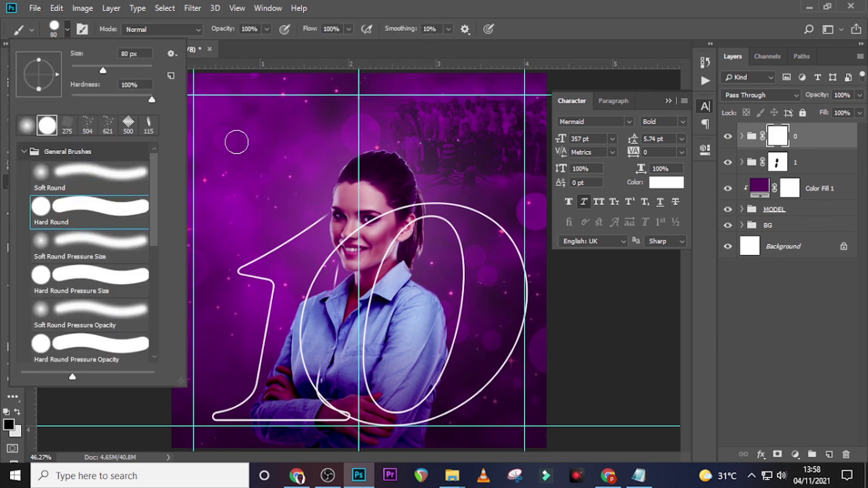
{"action": "left_click", "coordinate": [436, 6]}
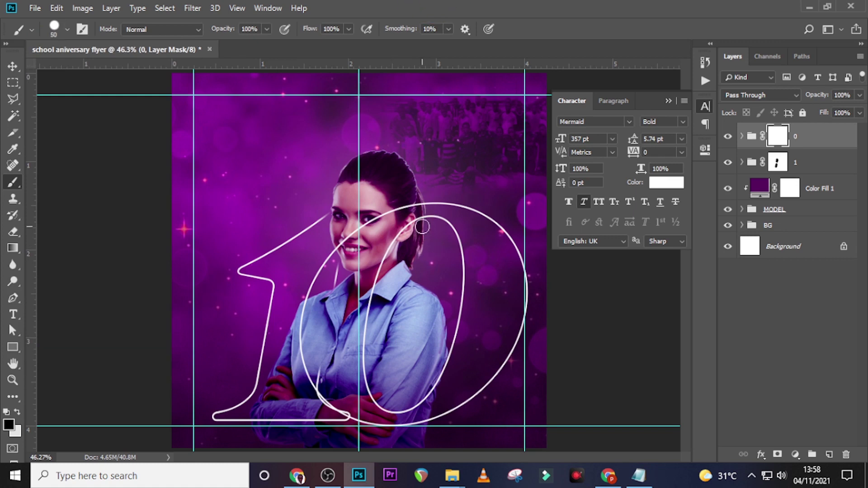
{"action": "key", "text": "bracketleft"}
{"action": "key", "text": "bracketleft"}
{"action": "key", "text": "bracketleft"}
{"action": "mouse_move", "coordinate": [425, 218]}
{"action": "left_mouse_down"}
{"action": "mouse_move", "coordinate": [395, 232]}
{"action": "mouse_move", "coordinate": [368, 312]}
{"action": "mouse_move", "coordinate": [376, 392]}
{"action": "mouse_move", "coordinate": [397, 411]}
{"action": "mouse_move", "coordinate": [423, 397]}
{"action": "mouse_move", "coordinate": [453, 353]}
{"action": "mouse_move", "coordinate": [469, 251]}
{"action": "mouse_move", "coordinate": [427, 212]}
{"action": "mouse_move", "coordinate": [417, 219]}
{"action": "mouse_move", "coordinate": [410, 261]}
{"action": "left_mouse_up"}
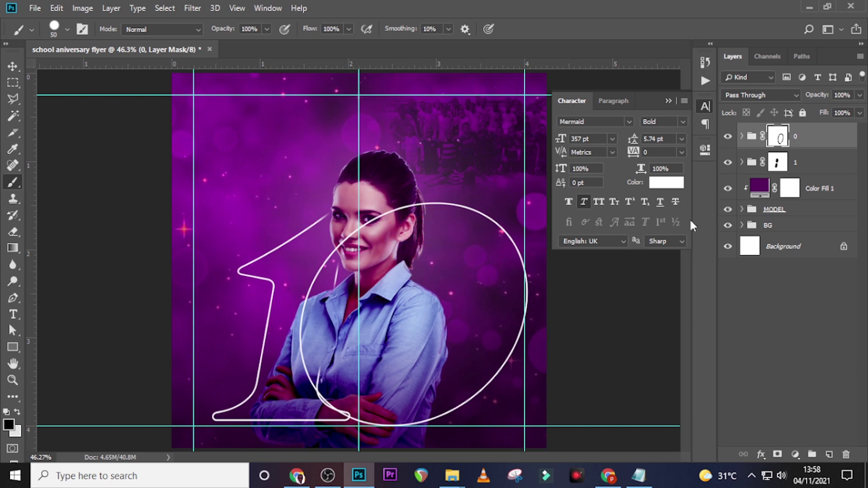
- Narrow the 0 group horizontally by pulling its right edge inward from the right guide
{"action": "left_click", "coordinate": [806, 142]}
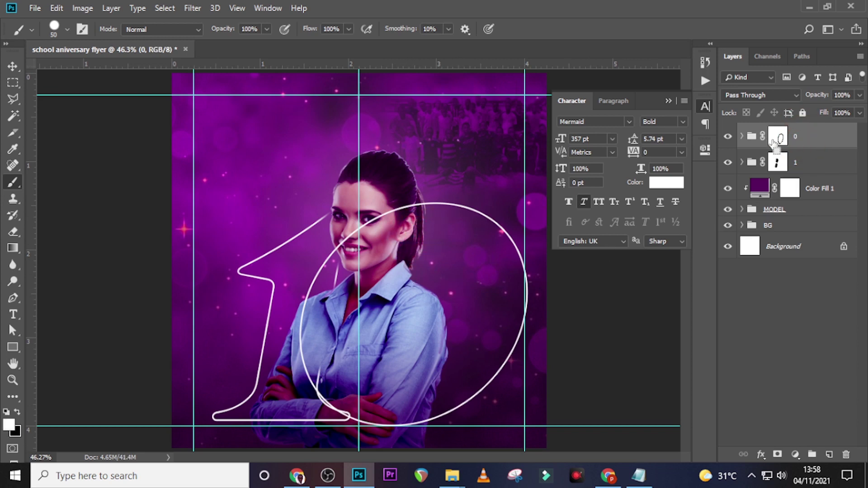
{"action": "key", "text": "ctrl+t"}
{"action": "left_click_drag", "start_coordinate": [525, 319], "coordinate": [493, 319]}
{"action": "key", "text": "Return"}
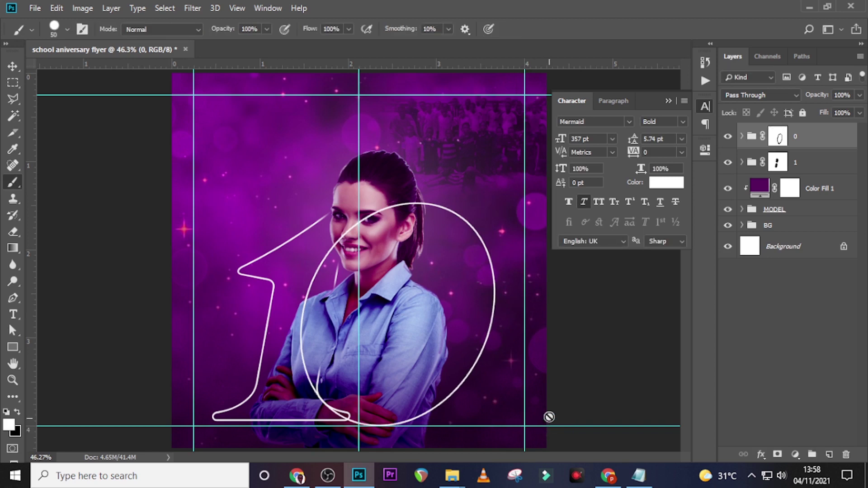
- Nudge the 0 group right until its outer edge meets the right guide
{"action": "key", "text": "v"}
{"action": "key", "text": "shift+Right"}
{"action": "key", "text": "shift+Right"}
{"action": "key", "text": "shift+Right"}
{"action": "key", "text": "shift+Right"}
{"action": "key", "text": "shift+Right"}
{"action": "key", "text": "shift+Right"}
{"action": "key", "text": "shift+Right"}
{"action": "key", "text": "shift+Right"}
{"action": "key", "text": "shift+Right"}
{"action": "key", "text": "shift+Right"}
{"action": "key", "text": "shift+Right"}
{"action": "key", "text": "shift+Right"}
{"action": "key", "text": "shift+Right"}
{"action": "key", "text": "shift+Right"}
{"action": "key", "text": "shift+Right"}
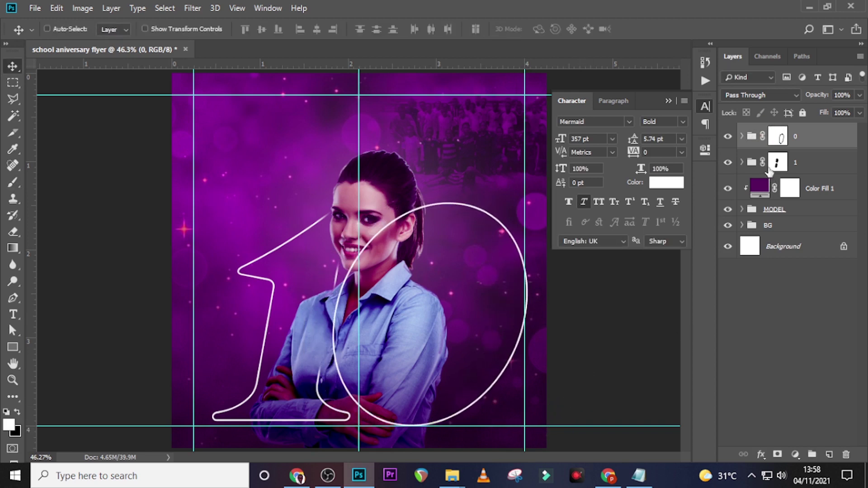
- Narrow group 1 from its left edge to about 91.6% of its width
{"action": "left_click", "coordinate": [747, 164]}
{"action": "key", "text": "ctrl+t"}
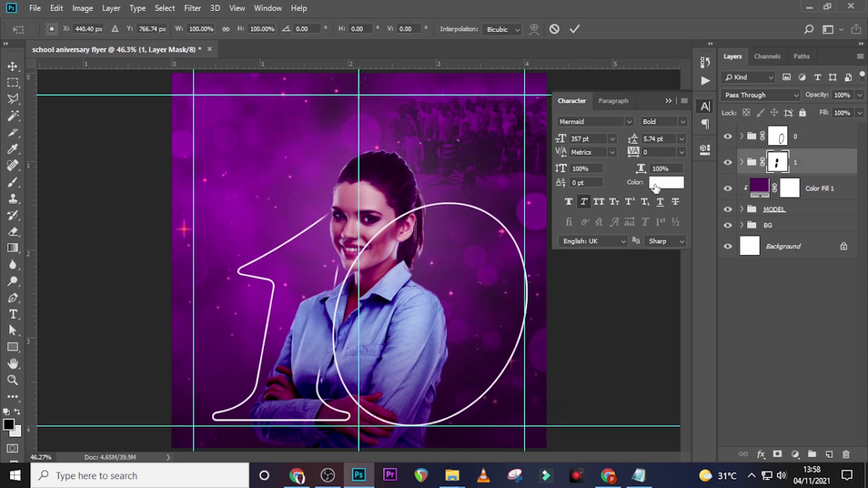
{"action": "left_click_drag", "start_coordinate": [217, 302], "coordinate": [228, 306]}
{"action": "key", "text": "Return"}
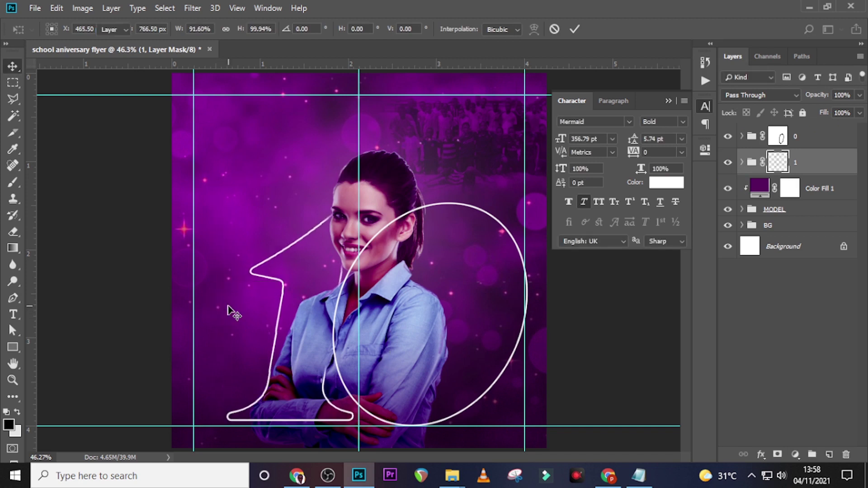
- Narrow the 0 group slightly further so its right edge sits just inside the right guide
{"action": "left_click", "coordinate": [809, 136]}
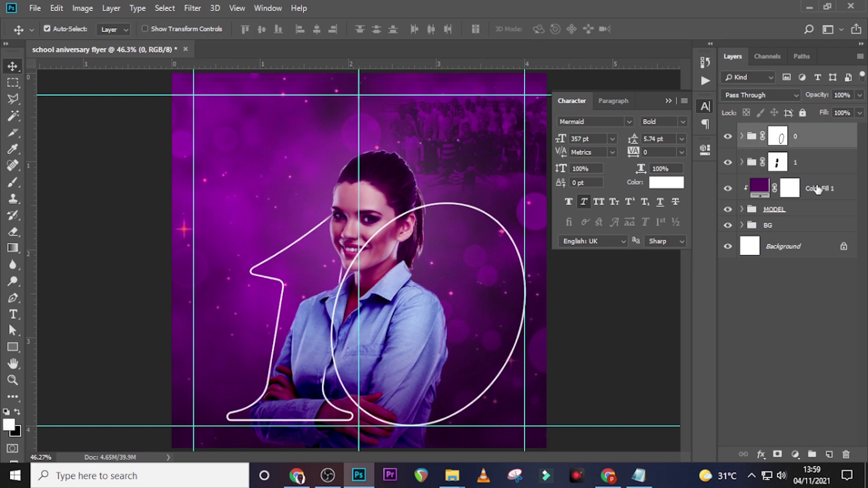
{"action": "key", "text": "ctrl+t"}
{"action": "left_click_drag", "start_coordinate": [522, 319], "coordinate": [512, 319]}
{"action": "key", "text": "Return"}
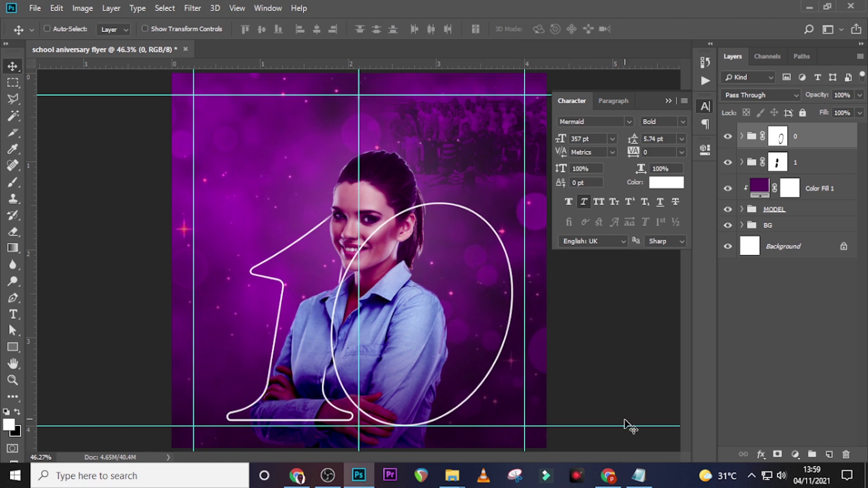
- Paint out the 0's outline over the woman's face and hair on its group mask with a soft 100 px brush
{"action": "left_click", "coordinate": [781, 141]}
{"action": "key", "text": "b"}
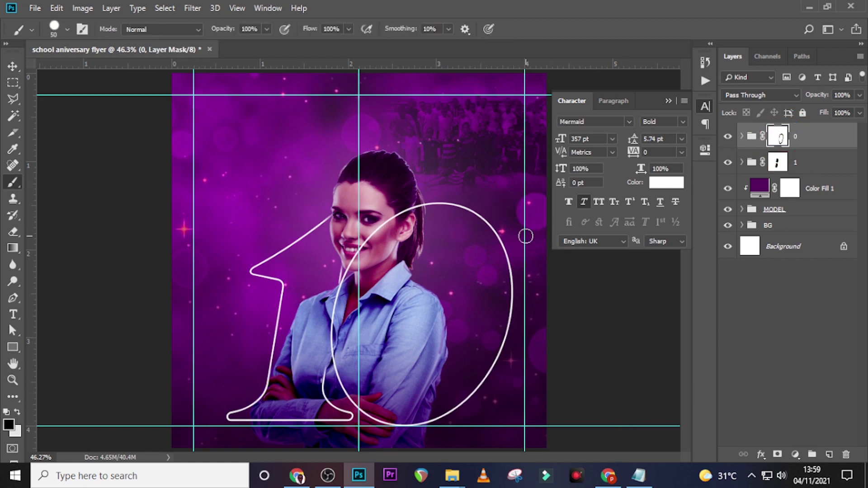
{"action": "key", "text": "bracketright"}
{"action": "key", "text": "bracketright"}
{"action": "key", "text": "bracketright"}
{"action": "key", "text": "bracketright"}
{"action": "key", "text": "bracketright"}
{"action": "left_click", "coordinate": [54, 31]}
{"action": "left_click", "coordinate": [328, 9]}
{"action": "mouse_move", "coordinate": [406, 212]}
{"action": "left_mouse_down"}
{"action": "mouse_move", "coordinate": [413, 201]}
{"action": "mouse_move", "coordinate": [350, 268]}
{"action": "mouse_move", "coordinate": [361, 256]}
{"action": "left_mouse_up"}
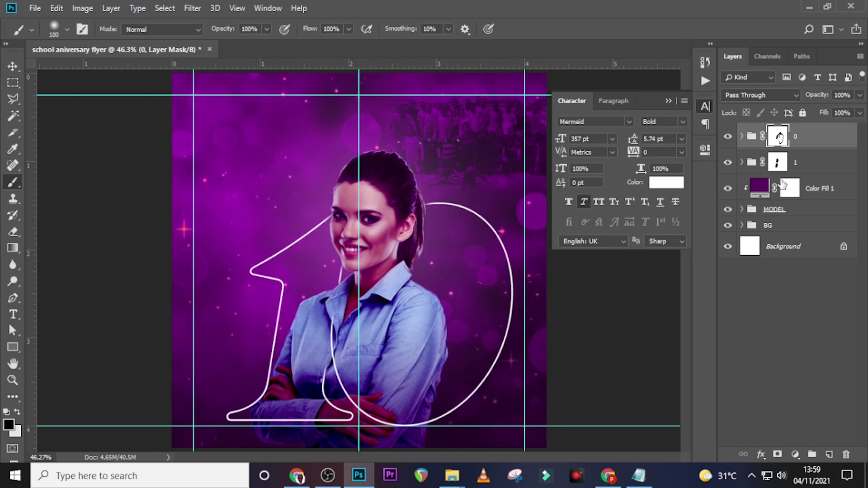
- Nudge group 1 slightly left to widen its spacing from the 0
{"action": "left_click", "coordinate": [803, 168]}
{"action": "key", "text": "v"}
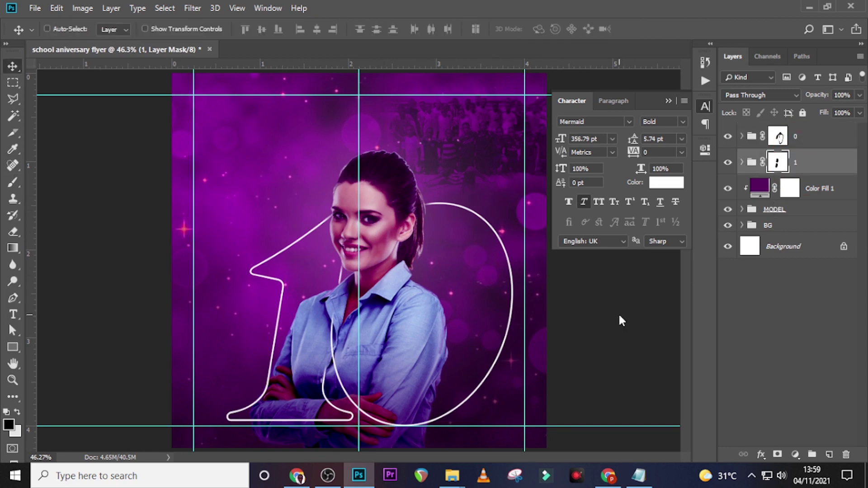
{"action": "key", "text": "Left"}
{"action": "key", "text": "Left"}
{"action": "key", "text": "Left"}
{"action": "key", "text": "Left"}
{"action": "key", "text": "Left"}
{"action": "key", "text": "Left"}
{"action": "key", "text": "Left"}
{"action": "key", "text": "Left"}
{"action": "key", "text": "Left"}
{"action": "key", "text": "Left"}
{"action": "key", "text": "Left"}
{"action": "key", "text": "Left"}
{"action": "key", "text": "Left"}
{"action": "key", "text": "Left"}
{"action": "key", "text": "Left"}
{"action": "key", "text": "Left"}
{"action": "key", "text": "Left"}
{"action": "key", "text": "Left"}
{"action": "key", "text": "Left"}
{"action": "key", "text": "Left"}
{"action": "key", "text": "alt+]"}
{"action": "key", "text": "b"}
{"action": "key", "text": "x"}
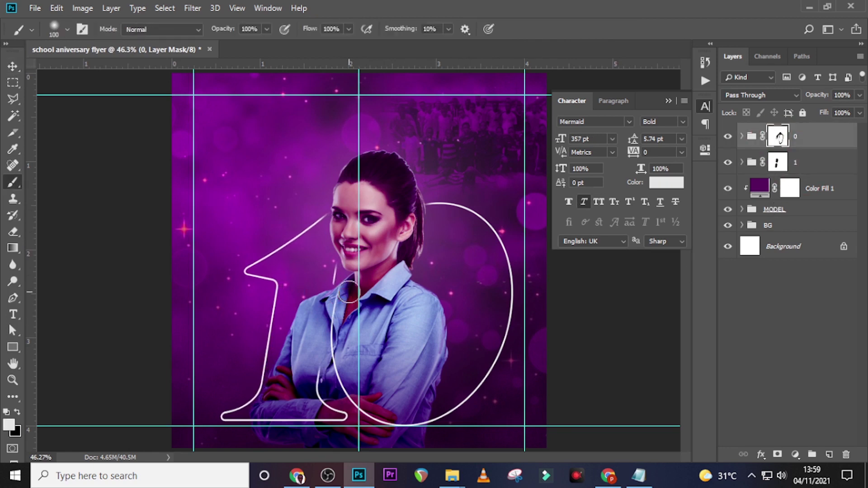
{"action": "left_click", "coordinate": [752, 136]}
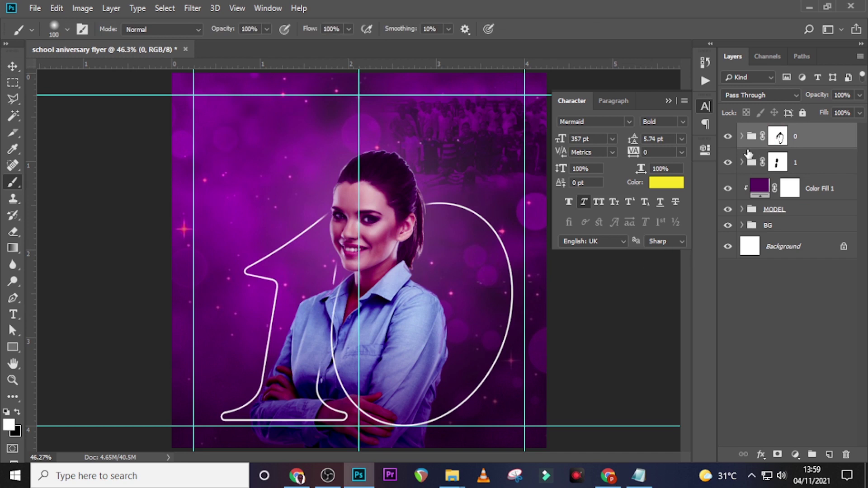
{"action": "left_click", "coordinate": [778, 137]}
- Start a text layer in the flyer's upper-right corner and fill it with "Years" copied from 43.txt in Notepad
{"action": "key", "text": "t"}
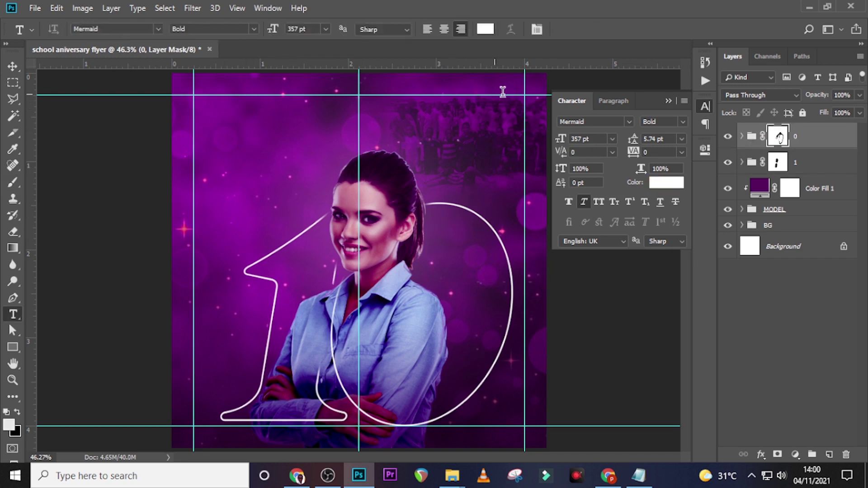
{"action": "left_click", "coordinate": [520, 100]}
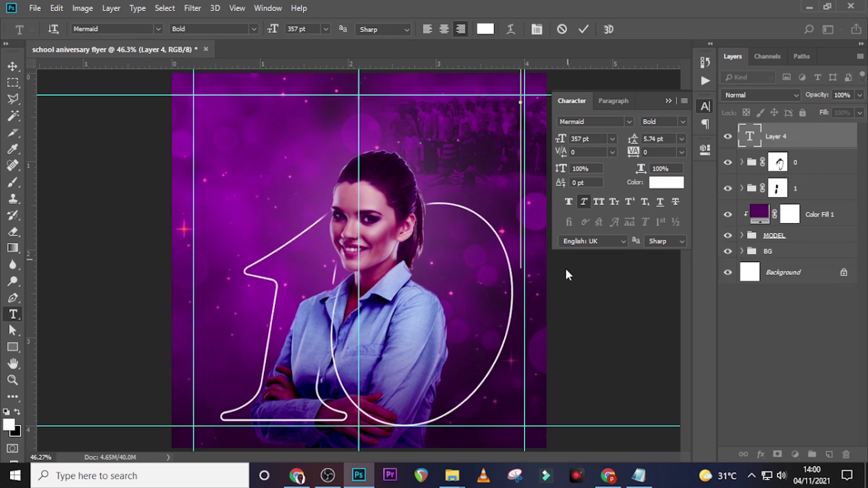
{"action": "left_click", "coordinate": [639, 475]}
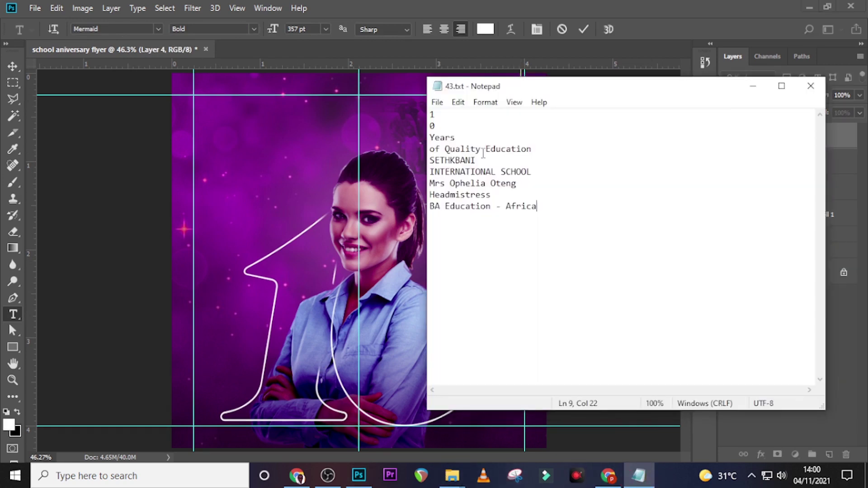
{"action": "left_click_drag", "start_coordinate": [469, 138], "coordinate": [427, 139]}
{"action": "key", "text": "ctrl+c"}
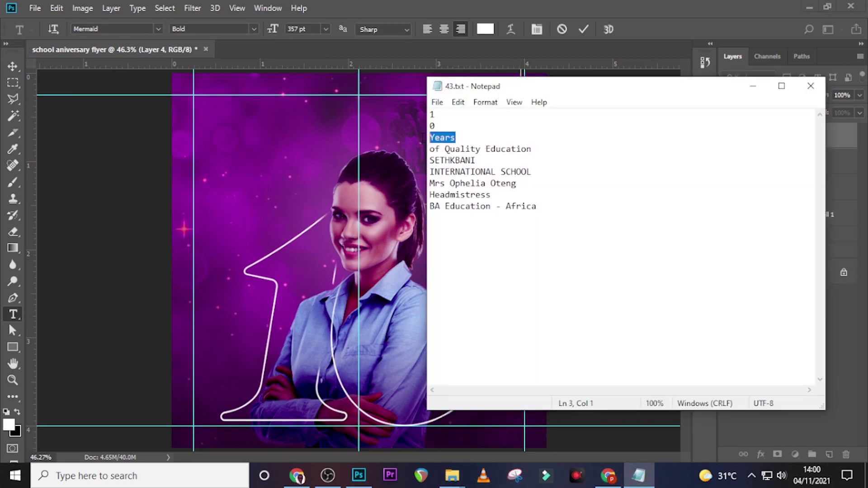
{"action": "left_click", "coordinate": [485, 14]}
{"action": "key", "text": "ctrl+v"}
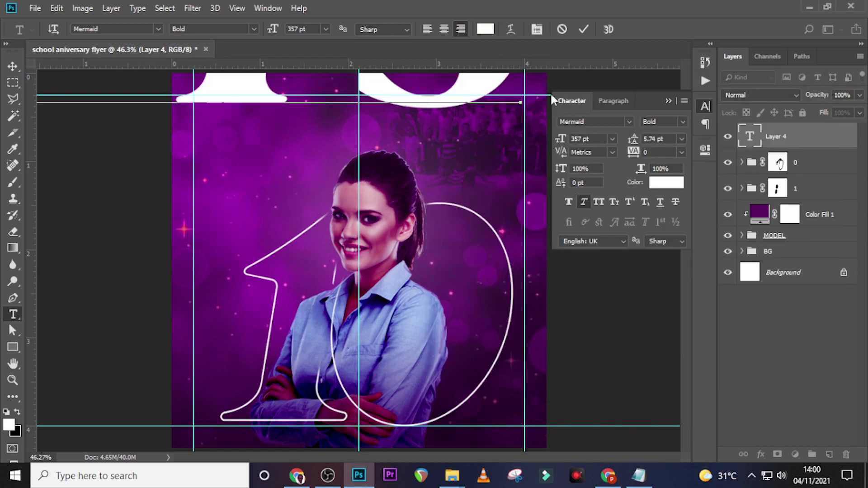
{"action": "left_click", "coordinate": [728, 137]}
- Set the "Years" text to 35 pt and move it down over the lower right of the 0
{"action": "left_click", "coordinate": [606, 139]}
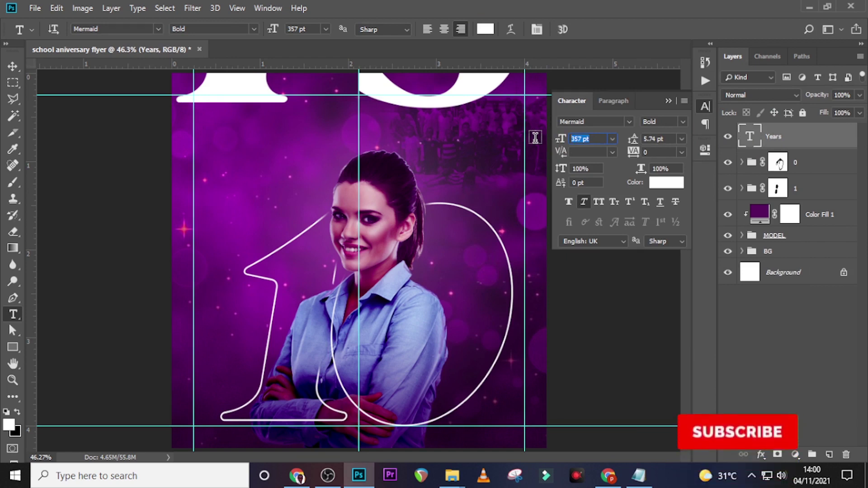
{"action": "type", "text": "35"}
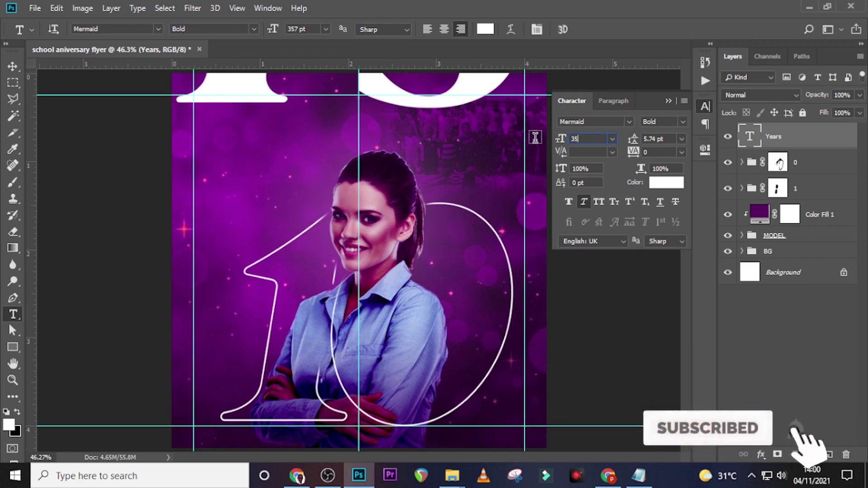
{"action": "key", "text": "Return"}
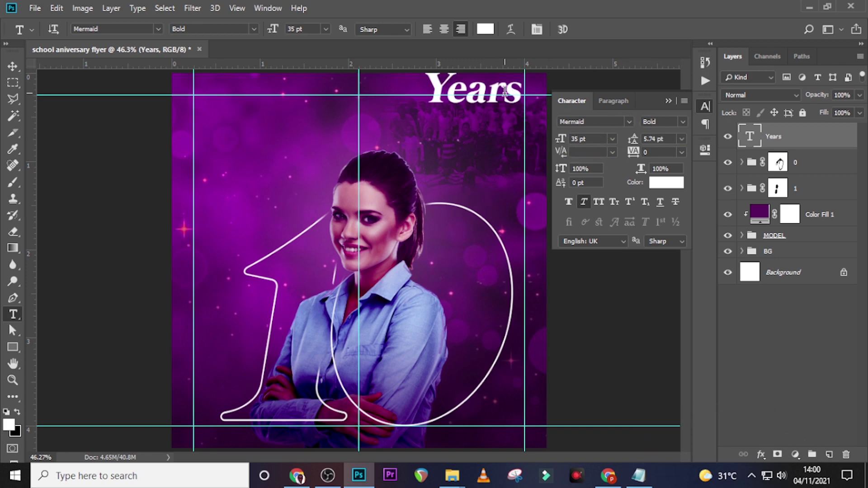
{"action": "key", "text": "v"}
{"action": "left_click_drag", "start_coordinate": [486, 94], "coordinate": [486, 402]}
- Duplicate the "Years" text layer and shift the copy down directly beneath the original
{"action": "key", "text": "ctrl+j"}
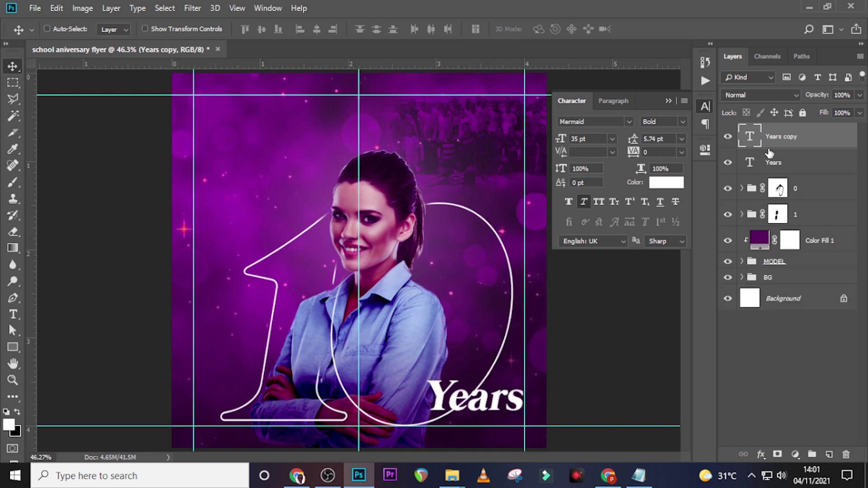
{"action": "key", "text": "Down"}
{"action": "key", "text": "Down"}
{"action": "key", "text": "Down"}
{"action": "key", "text": "Down"}
{"action": "key", "text": "shift+Down"}
{"action": "key", "text": "shift+Down"}
{"action": "key", "text": "shift+Down"}
{"action": "key", "text": "shift+Down"}
{"action": "key", "text": "shift+Down"}
{"action": "key", "text": "shift+Down"}
{"action": "key", "text": "shift+Down"}
{"action": "key", "text": "shift+Down"}
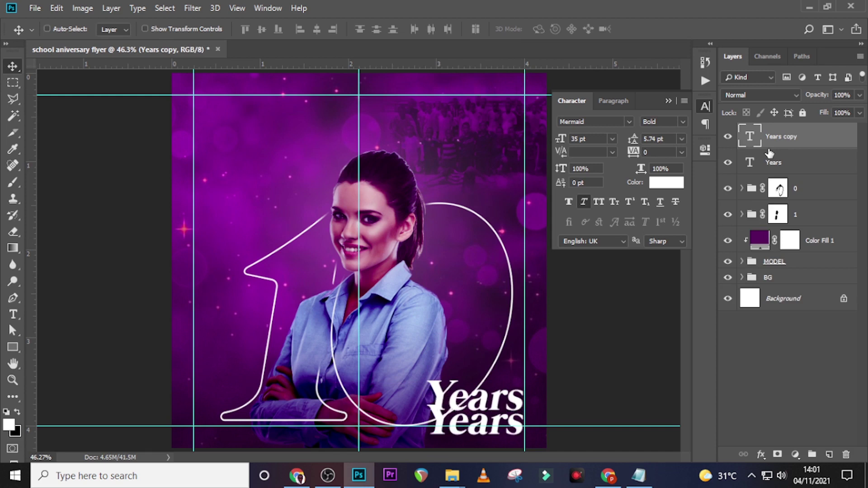
- Replace the lower copy's text with "of Quality Education" from 43.txt in Notepad and set it to 10 pt
{"action": "left_click", "coordinate": [639, 476]}
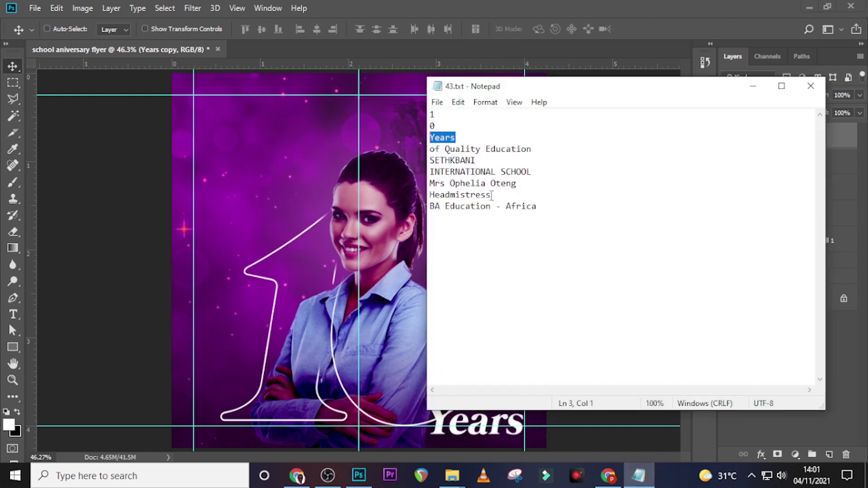
{"action": "left_click_drag", "start_coordinate": [532, 149], "coordinate": [422, 153]}
{"action": "key", "text": "ctrl+c"}
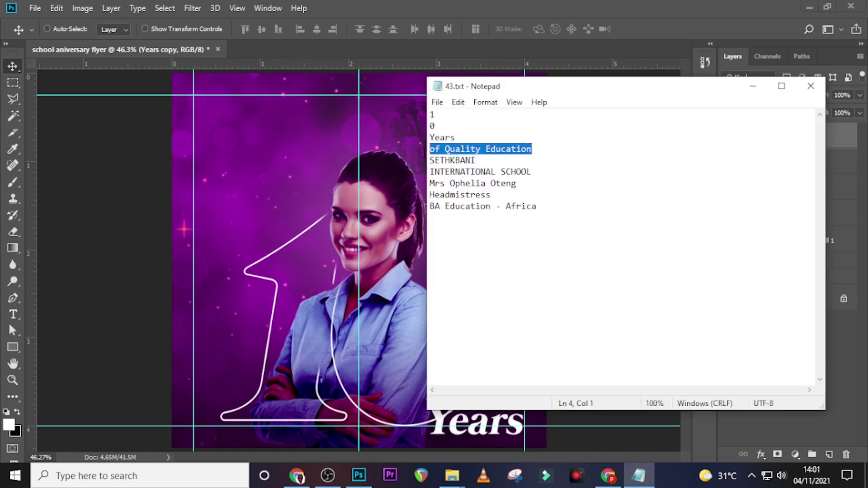
{"action": "key", "text": "alt+Tab"}
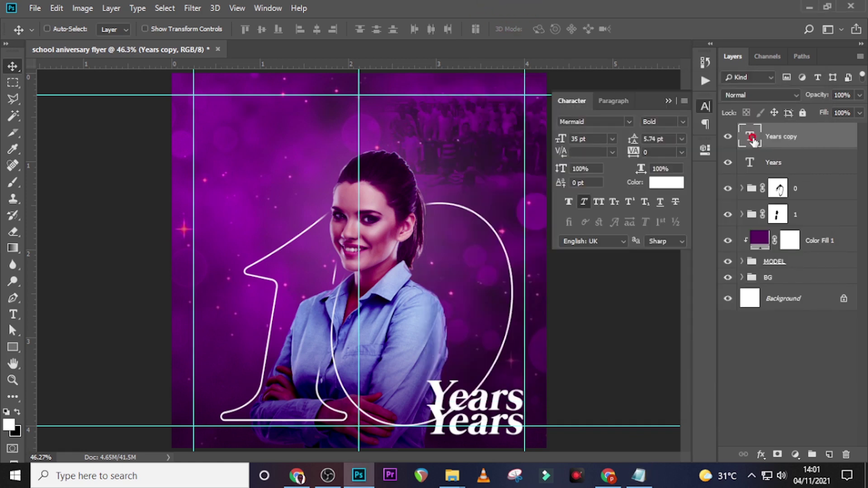
{"action": "double_click", "coordinate": [752, 139]}
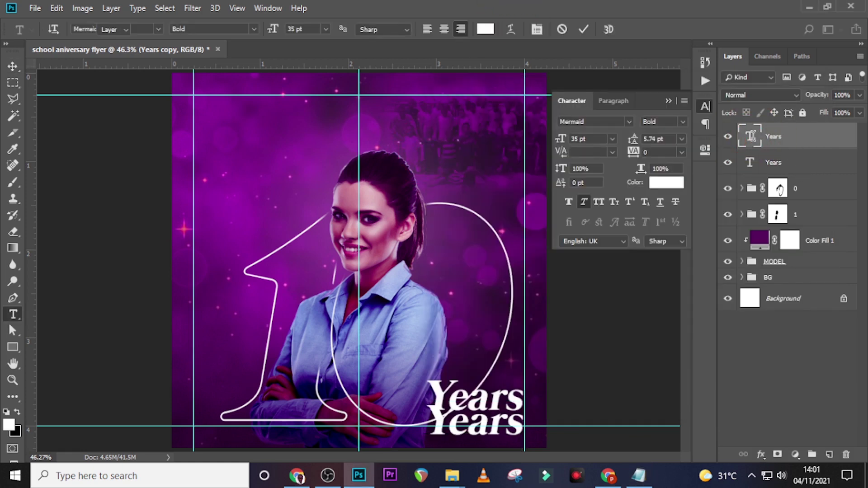
{"action": "key", "text": "ctrl+v"}
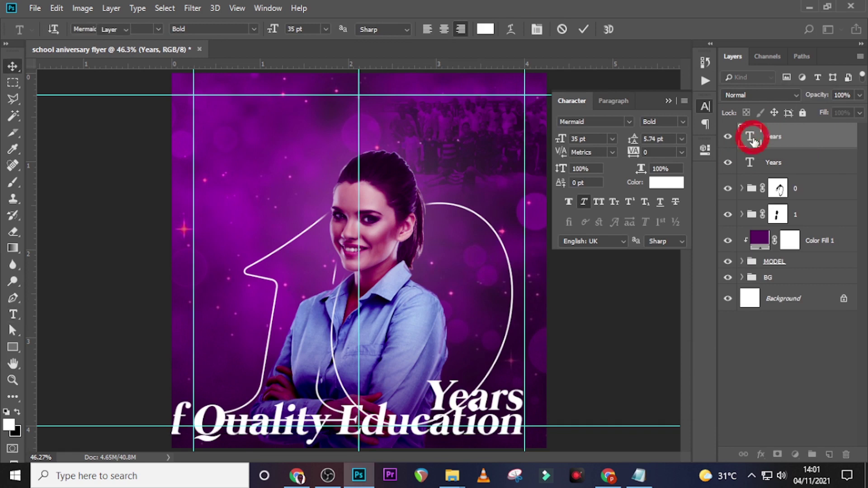
{"action": "left_click", "coordinate": [754, 138]}
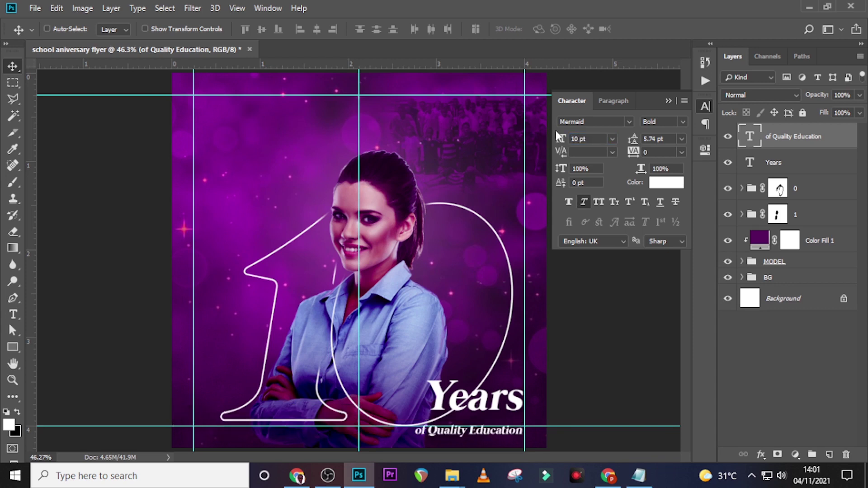
- Nudge the "of Quality Education" line up closer to "Years"
{"action": "key", "text": "shift+Up"}
{"action": "key", "text": "shift+Up"}
{"action": "key", "text": "shift+Up"}
{"action": "key", "text": "shift+Up"}
{"action": "key", "text": "shift+Up"}
{"action": "key", "text": "shift+Up"}
{"action": "key", "text": "shift+Up"}
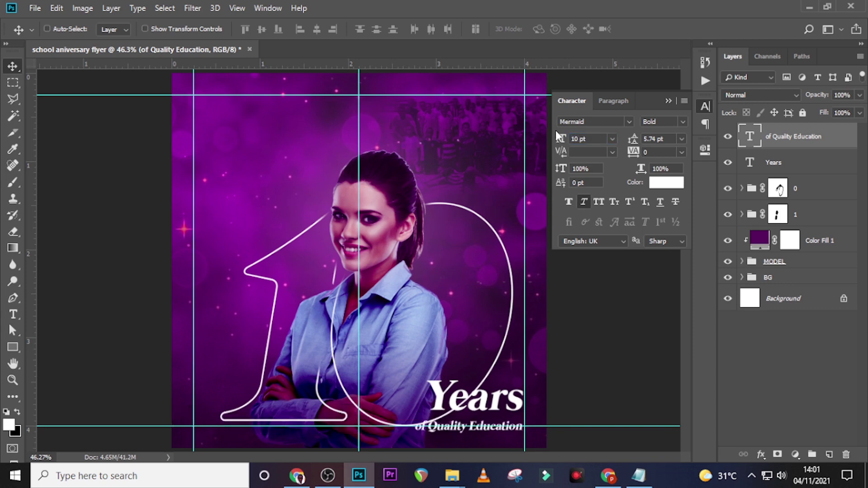
- Fine-tune the vertical position of "Years" and its tagline so they sit tightly together just above the lower guide
{"action": "left_click", "coordinate": [816, 162], "text": "shift"}
{"action": "key", "text": "Down"}
{"action": "key", "text": "Down"}
{"action": "key", "text": "Down"}
{"action": "key", "text": "Down"}
{"action": "key", "text": "Down"}
{"action": "key", "text": "Down"}
{"action": "key", "text": "Down"}
{"action": "key", "text": "Down"}
{"action": "key", "text": "Down"}
{"action": "key", "text": "Down"}
{"action": "key", "text": "Down"}
{"action": "key", "text": "Down"}
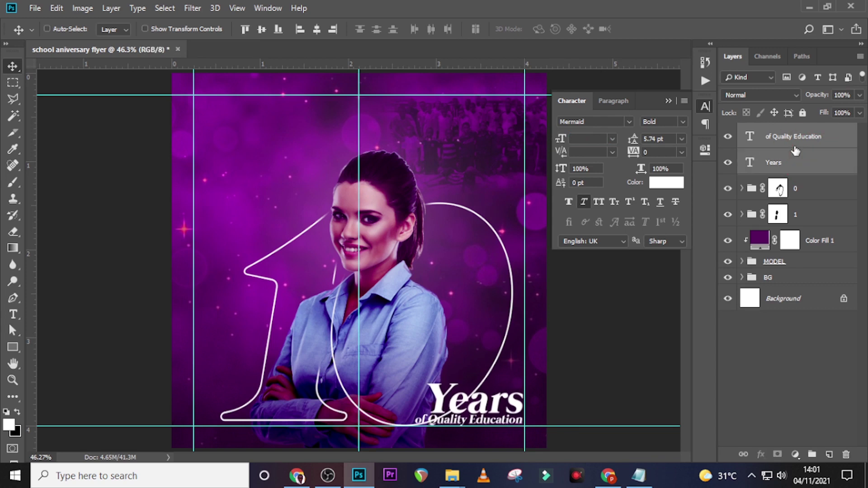
- Group the "Years" and "of Quality Education" text layers
{"action": "left_click", "coordinate": [797, 144]}
{"action": "left_click", "coordinate": [799, 154]}
{"action": "left_click", "coordinate": [804, 142], "text": "shift"}
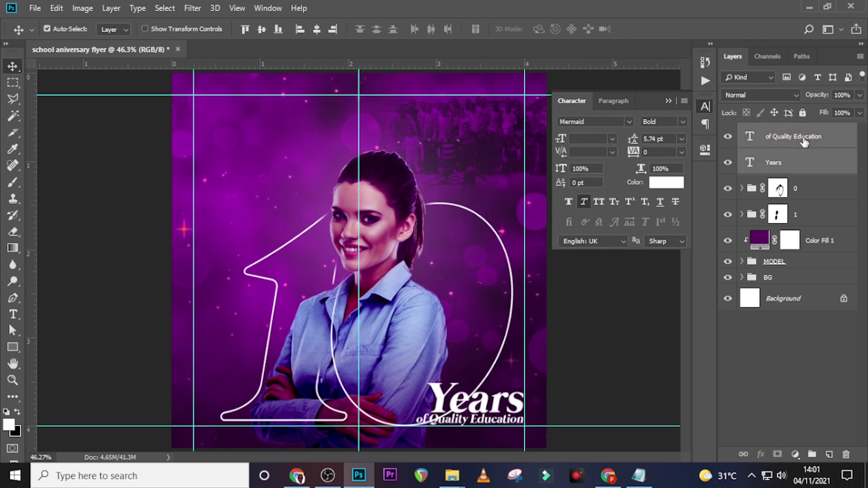
{"action": "key", "text": "ctrl+g"}
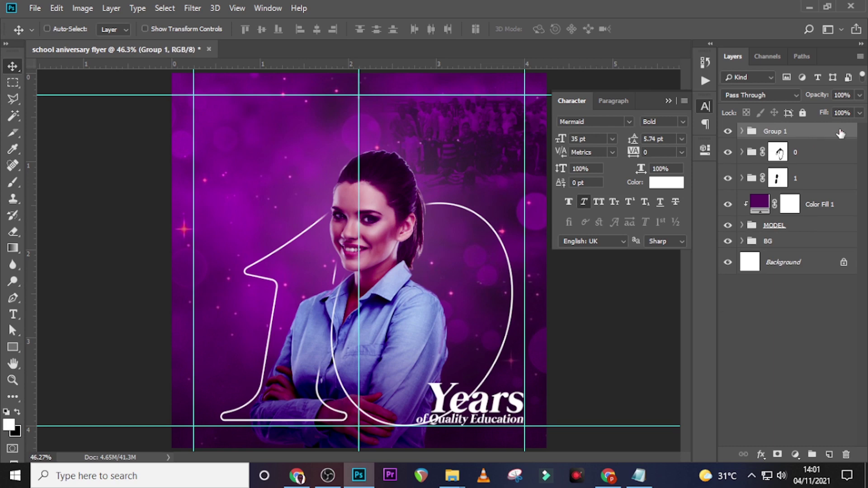
- Give the text group a drop shadow with 100% opacity, 5 px distance, 9% spread and 4 px size, and hide the guides
{"action": "double_click", "coordinate": [840, 132]}
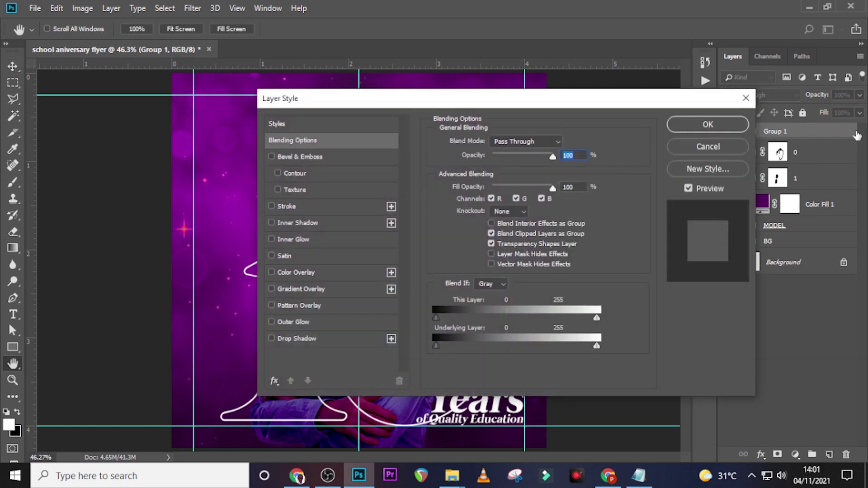
{"action": "left_click", "coordinate": [293, 340]}
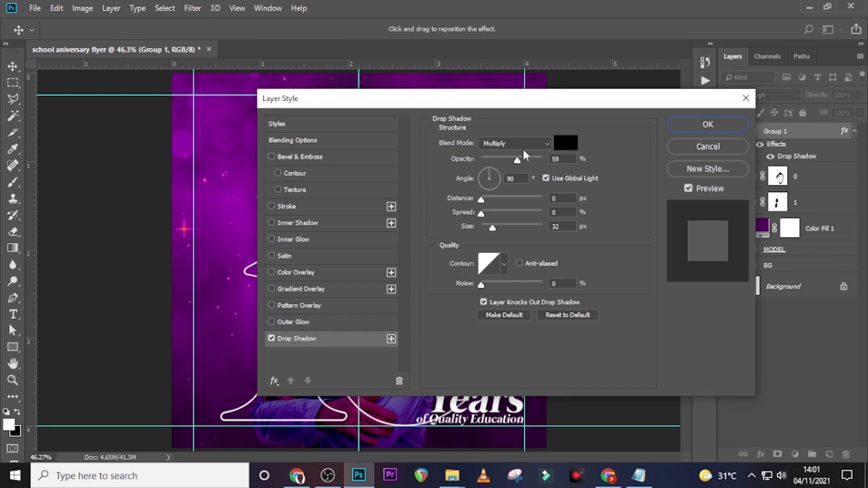
{"action": "double_click", "coordinate": [566, 159]}
{"action": "type", "text": "100"}
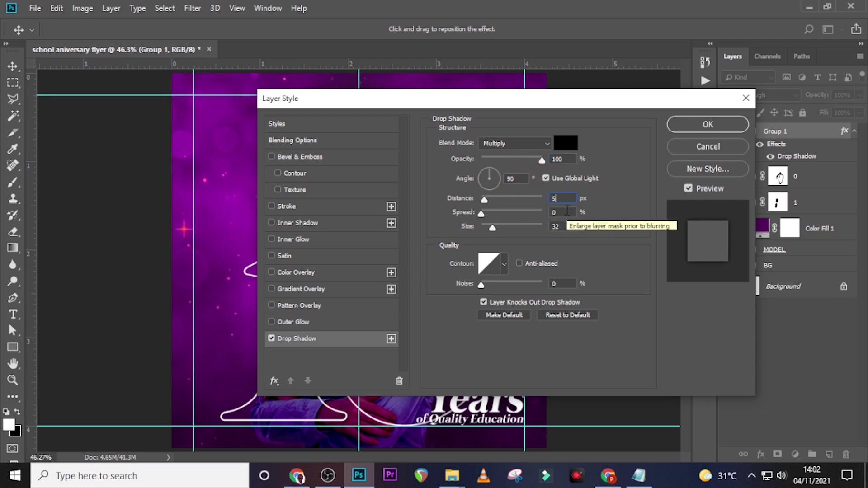
{"action": "key", "text": "Tab"}
{"action": "type", "text": "9"}
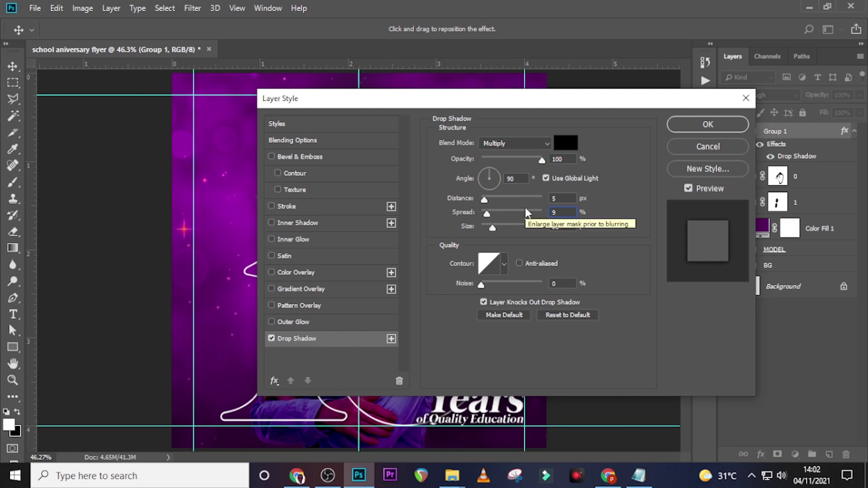
{"action": "key", "text": "Tab"}
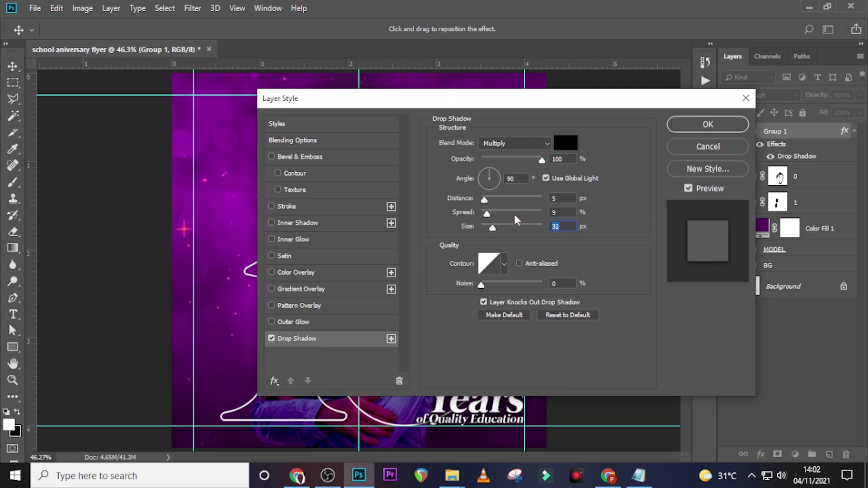
{"action": "type", "text": "4"}
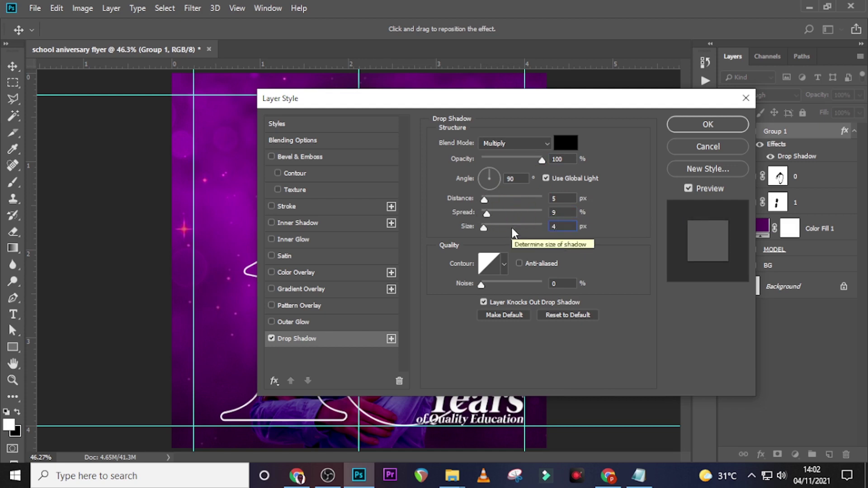
{"action": "left_click", "coordinate": [706, 125]}
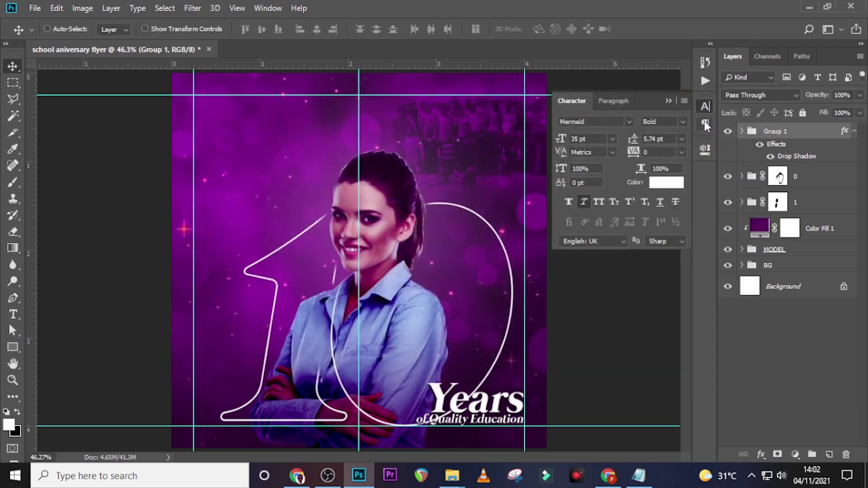
{"action": "left_click", "coordinate": [853, 132]}
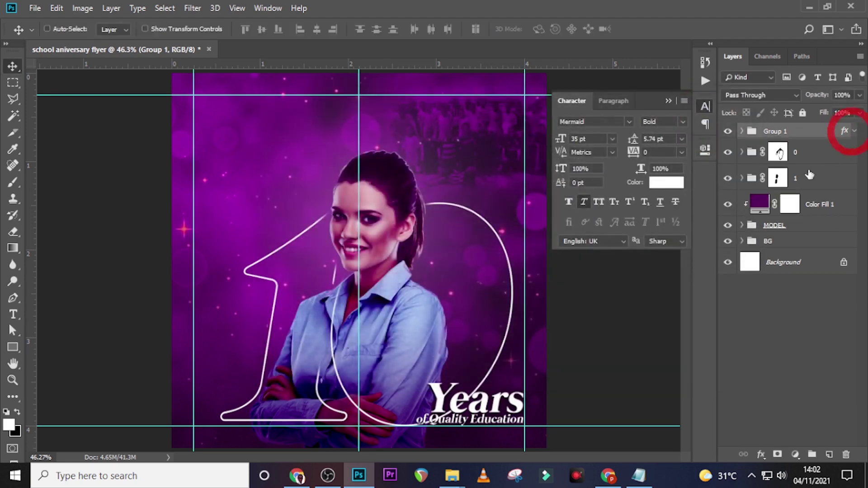
{"action": "key", "text": "ctrl+semicolon"}
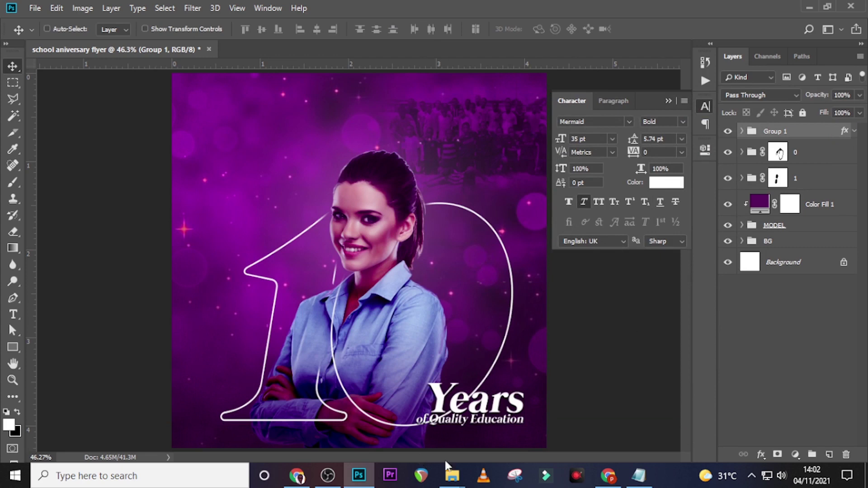
- Add a "SETHKBANI" heading copied from 43.txt in Notepad and position it fully inside the flyer's upper edge
{"action": "key", "text": "t"}
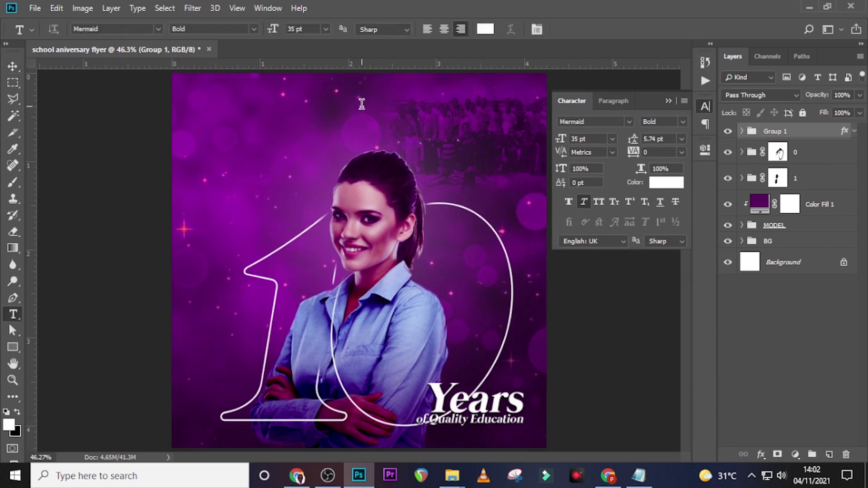
{"action": "left_click", "coordinate": [513, 89]}
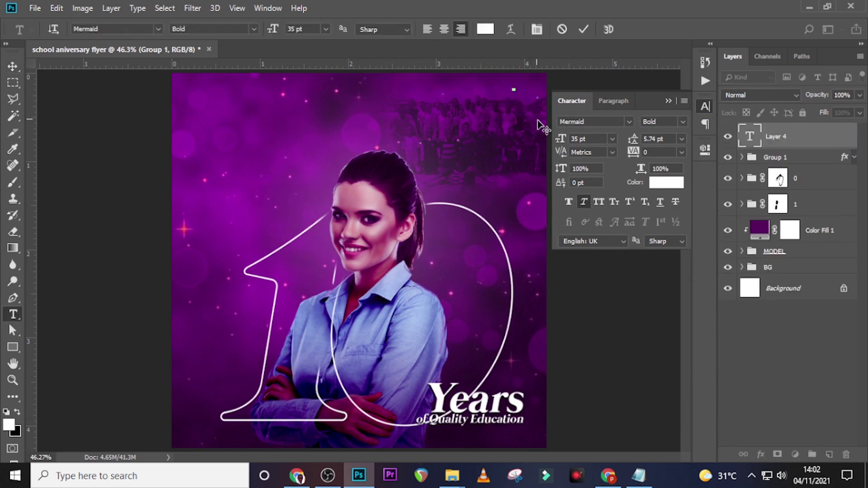
{"action": "key", "text": "alt+Tab"}
{"action": "left_click_drag", "start_coordinate": [476, 160], "coordinate": [430, 161]}
{"action": "key", "text": "ctrl+c"}
{"action": "left_click", "coordinate": [492, 50]}
{"action": "key", "text": "F2"}
{"action": "key", "text": "ctrl+v"}
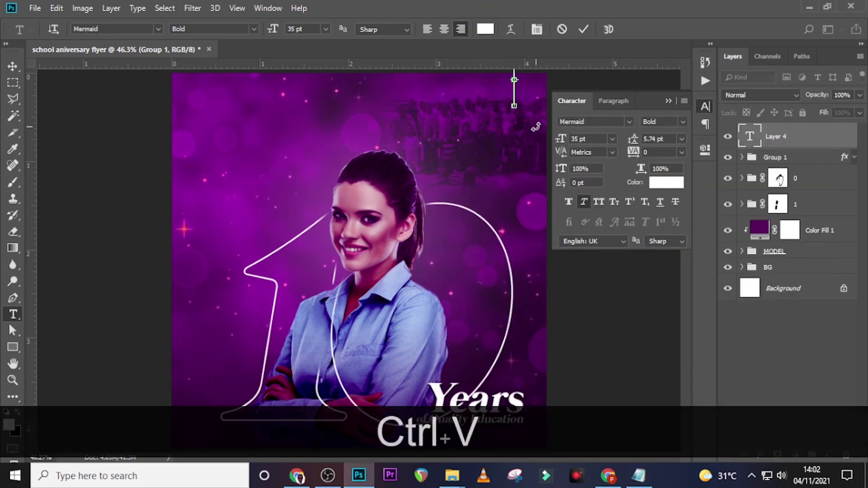
{"action": "left_click", "coordinate": [809, 144]}
{"action": "key", "text": "v"}
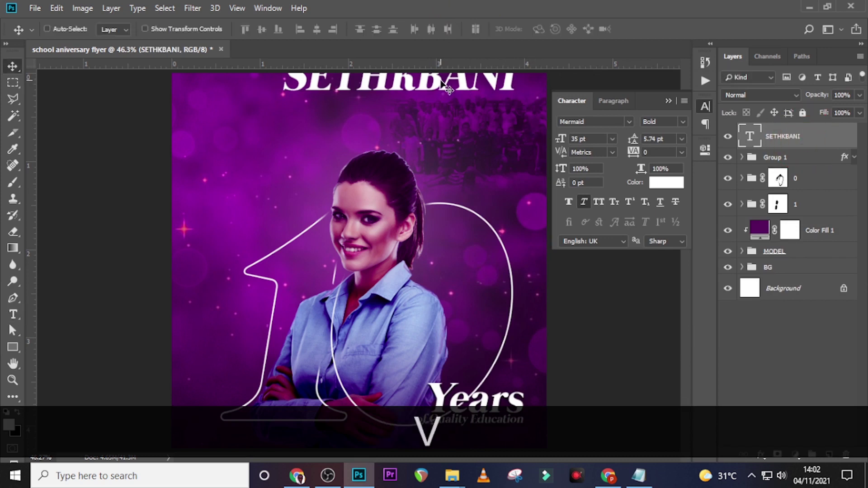
{"action": "left_click_drag", "start_coordinate": [441, 80], "coordinate": [437, 106]}
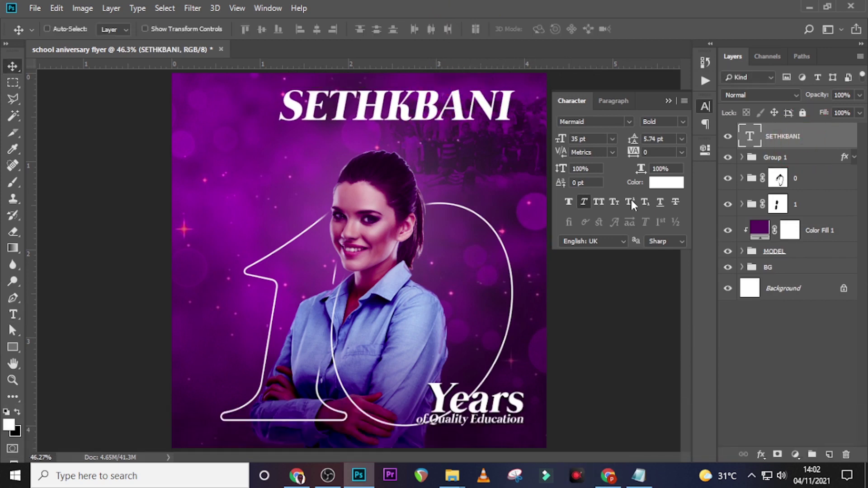
- Set the "SETHKBANI" heading in PRIMETIME Regular at 10 pt, with italics off and All Caps on
{"action": "left_click", "coordinate": [631, 124]}
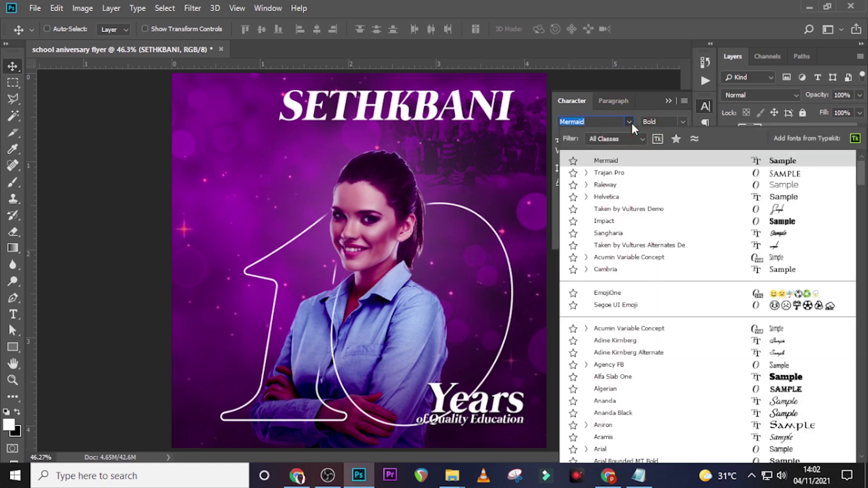
{"action": "type", "text": "pr"}
{"action": "key", "text": "Return"}
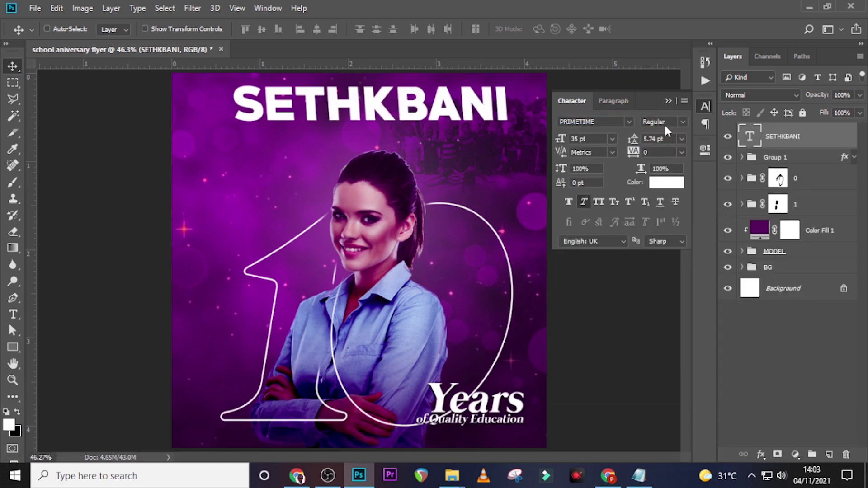
{"action": "left_click", "coordinate": [599, 139]}
{"action": "type", "text": "0"}
{"action": "key", "text": "Return"}
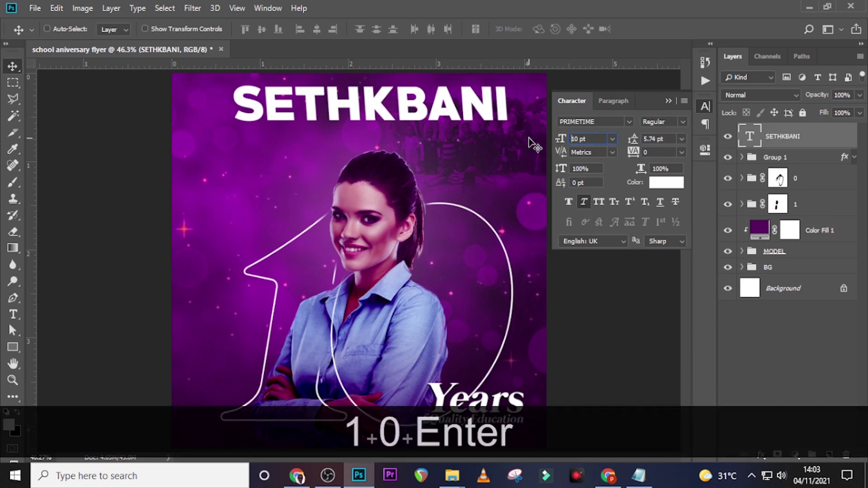
{"action": "left_click", "coordinate": [587, 201]}
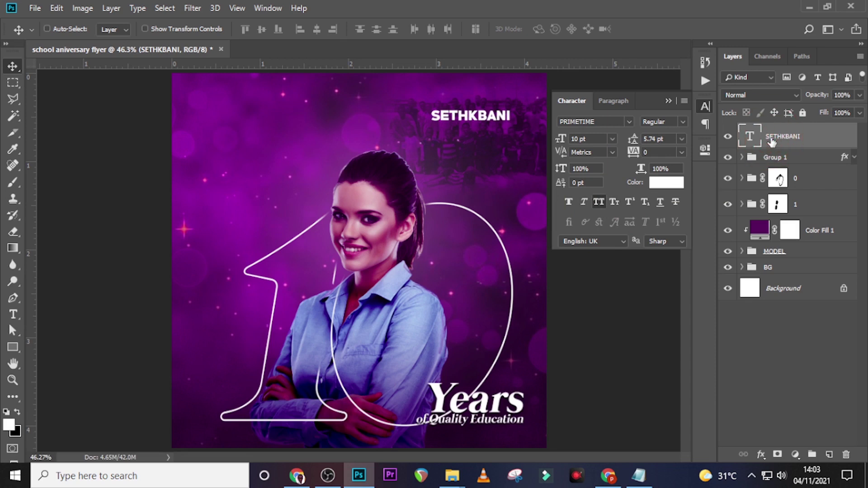
- Show the guides and move the "SETHKBANI" heading onto the vertical centre guide, just below the upper guide
{"action": "key", "text": "ctrl+h"}
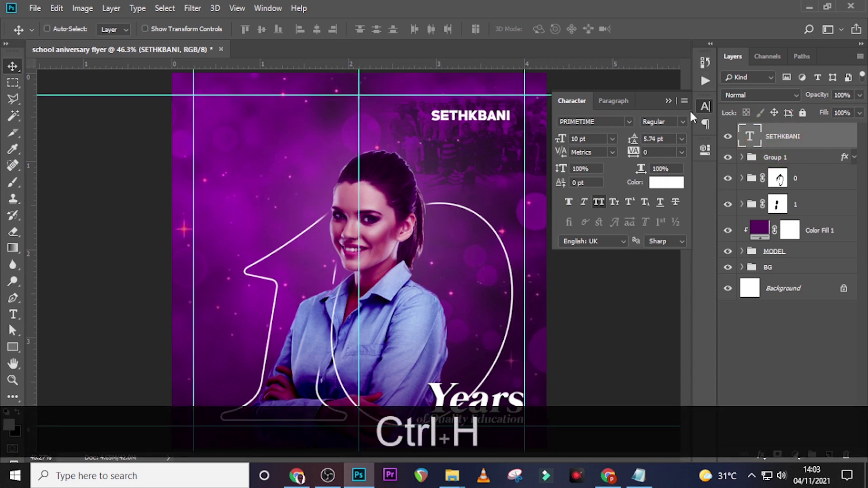
{"action": "key", "text": "ctrl+t"}
{"action": "left_click_drag", "start_coordinate": [500, 121], "coordinate": [383, 122]}
{"action": "key", "text": "Return"}
{"action": "key", "text": "shift+Up"}
{"action": "key", "text": "shift+Up"}
{"action": "key", "text": "shift+Up"}
{"action": "key", "text": "shift+Down"}
{"action": "key", "text": "shift+Down"}
- Copy "INTERNATIONAL SCHOOL" from 43.txt in Notepad into a duplicate of the "SETHKBANI" layer and place it beneath the heading
{"action": "left_click", "coordinate": [638, 475]}
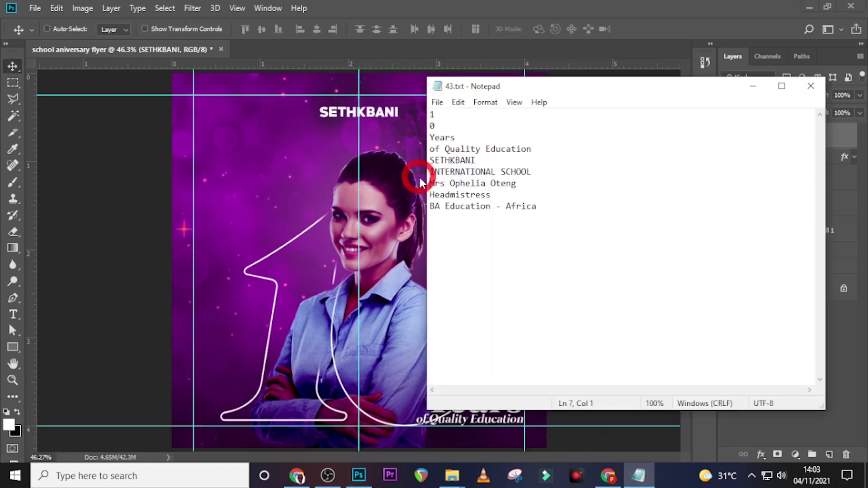
{"action": "key", "text": "ctrl+c"}
{"action": "left_click", "coordinate": [771, 141]}
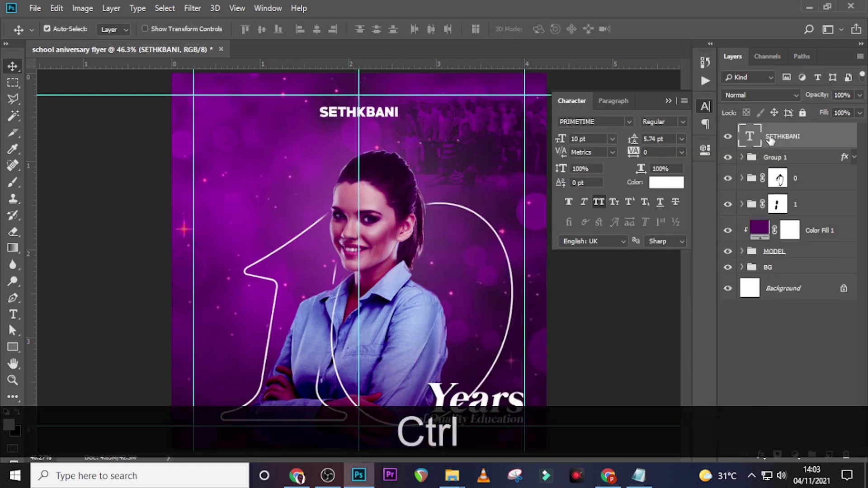
{"action": "key", "text": "ctrl+j"}
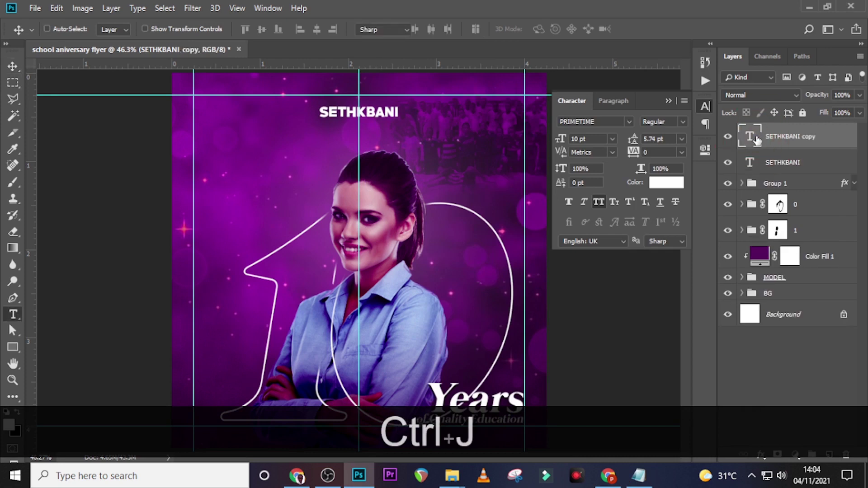
{"action": "double_click", "coordinate": [757, 138]}
{"action": "key", "text": "ctrl+v"}
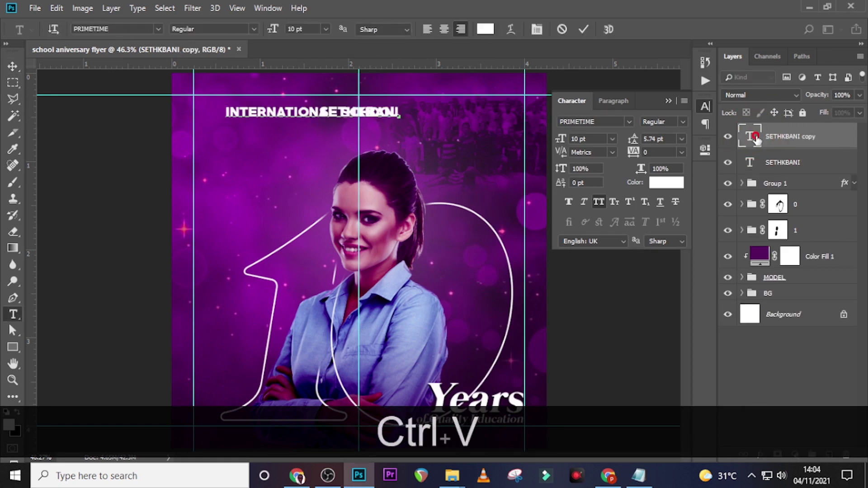
{"action": "key", "text": "ctrl+Return"}
{"action": "key", "text": "ctrl+t"}
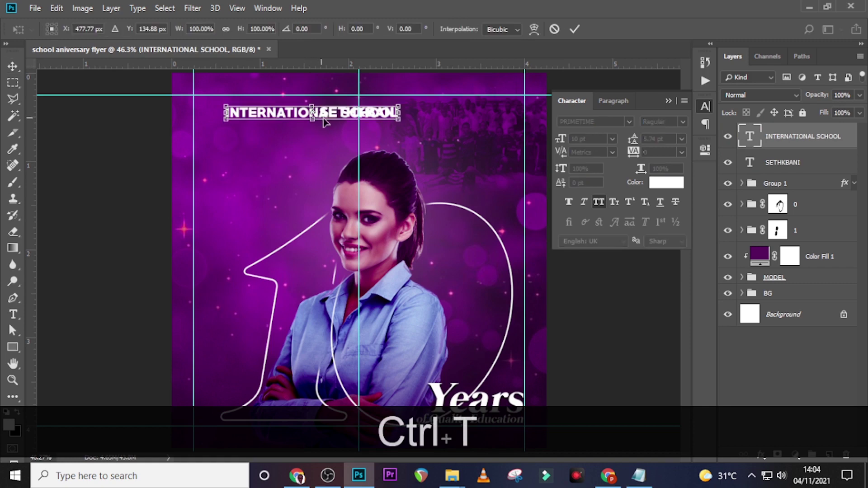
{"action": "left_click_drag", "start_coordinate": [338, 117], "coordinate": [384, 134]}
{"action": "key", "text": "Return"}
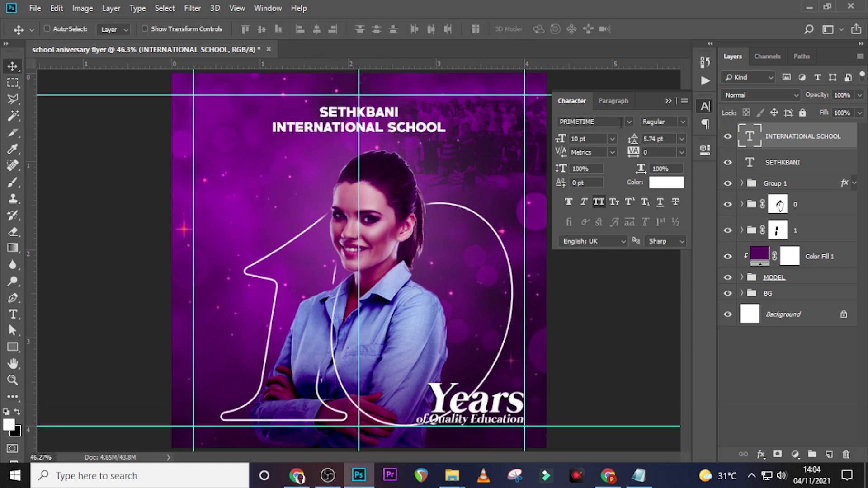
- Set the "INTERNATIONAL SCHOOL" text in Raleway Regular at 4.6 pt with a tracking of 80
{"action": "left_click", "coordinate": [628, 122]}
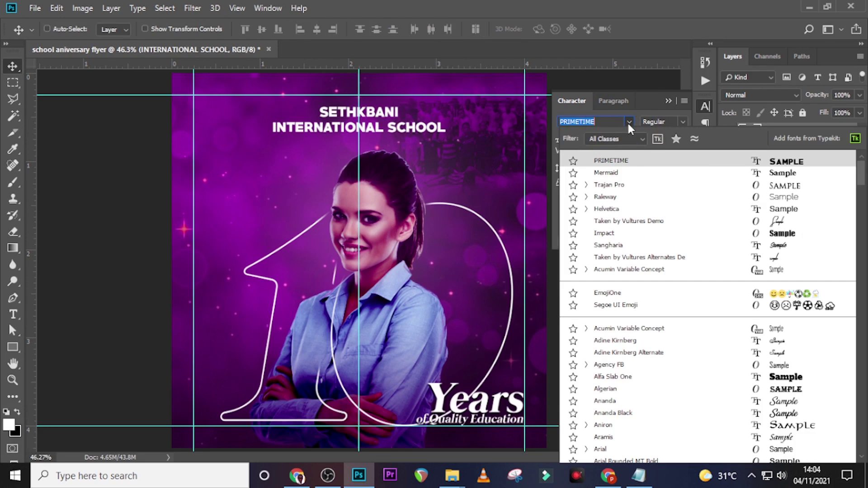
{"action": "left_click", "coordinate": [614, 199]}
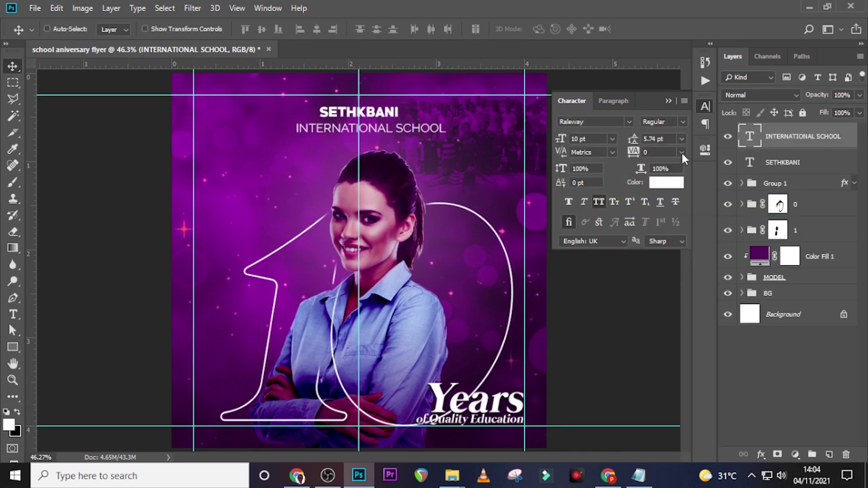
{"action": "left_click", "coordinate": [588, 138]}
{"action": "type", "text": "4.6"}
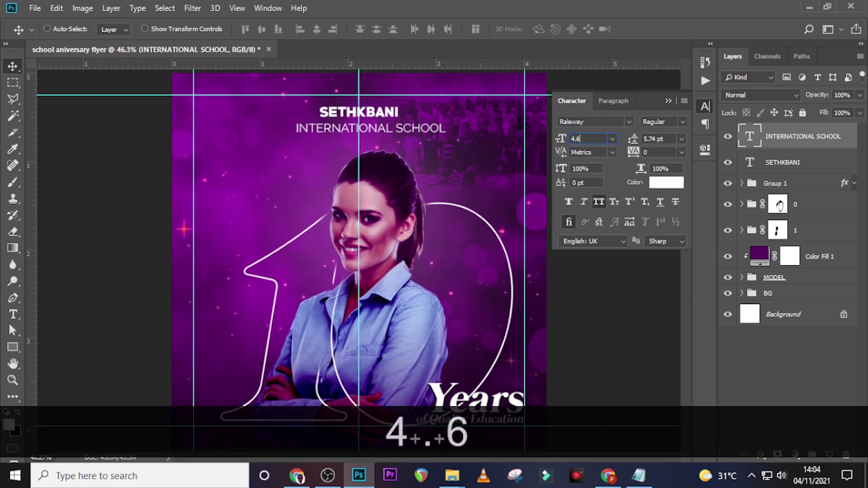
{"action": "key", "text": "Return"}
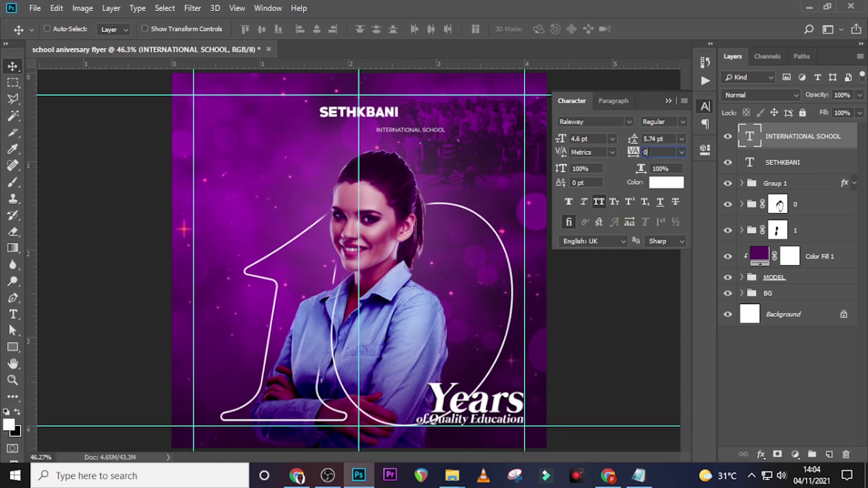
{"action": "type", "text": "8"}
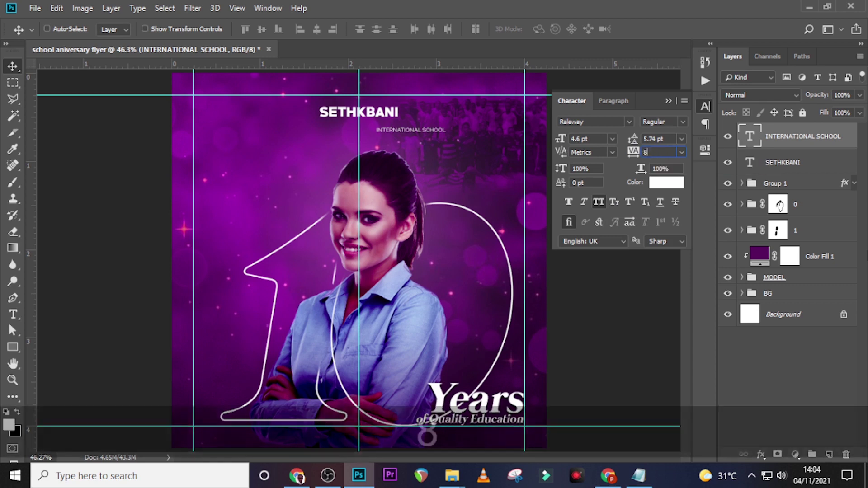
{"action": "type", "text": "0"}
{"action": "key", "text": "Return"}
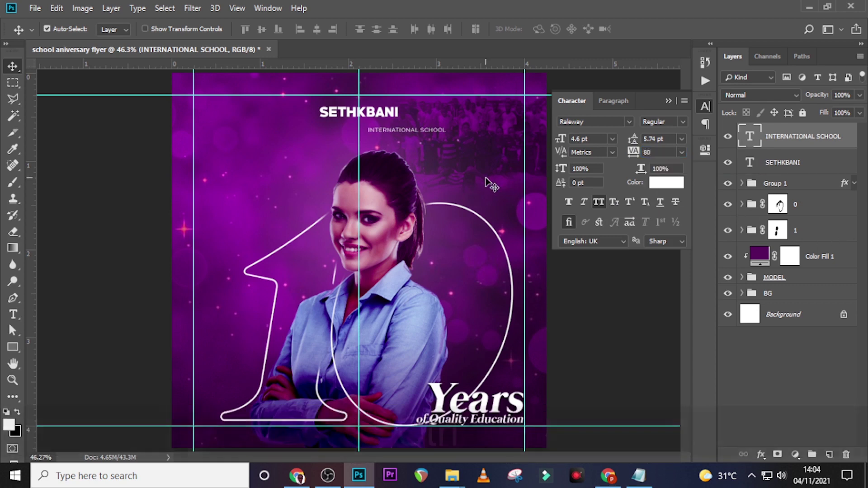
- Move "INTERNATIONAL SCHOOL" directly under "SETHKBANI" and fine-tune its position so the two lines align
{"action": "key", "text": "ctrl+t"}
{"action": "left_click_drag", "start_coordinate": [430, 136], "coordinate": [379, 128]}
{"action": "key", "text": "Return"}
{"action": "key", "text": "ctrl+equal"}
{"action": "key", "text": "ctrl+equal"}
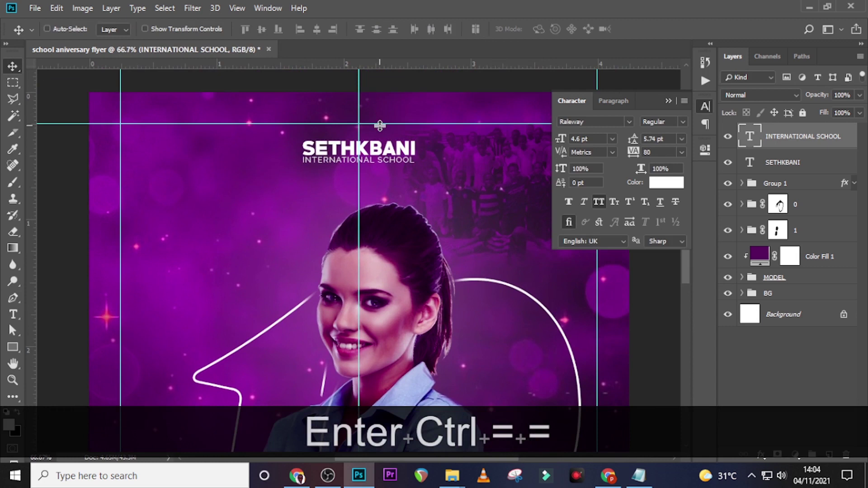
{"action": "key", "text": "Down"}
{"action": "key", "text": "Right"}
{"action": "key", "text": "Right"}
{"action": "key", "text": "Right"}
{"action": "key", "text": "Right"}
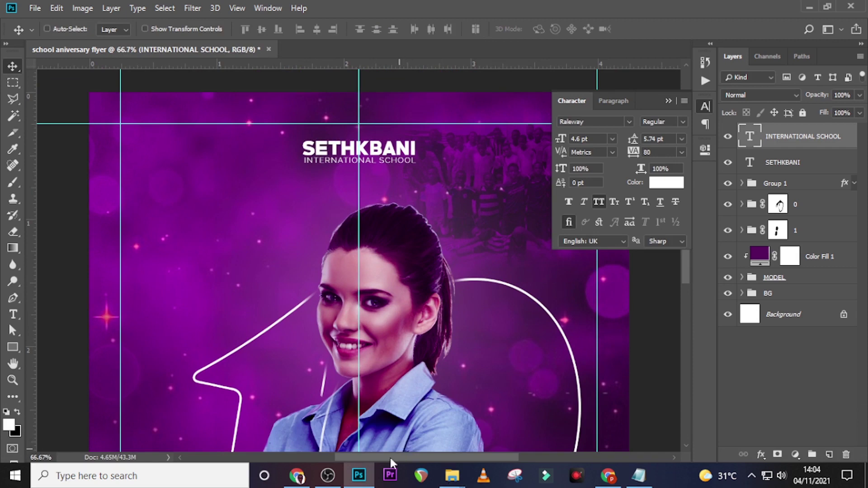
- Place white logo.png from the done folder in File Explorer and shrink it to a small emblem before the school name
{"action": "mouse_move", "coordinate": [447, 484]}
{"action": "left_click", "coordinate": [380, 429]}
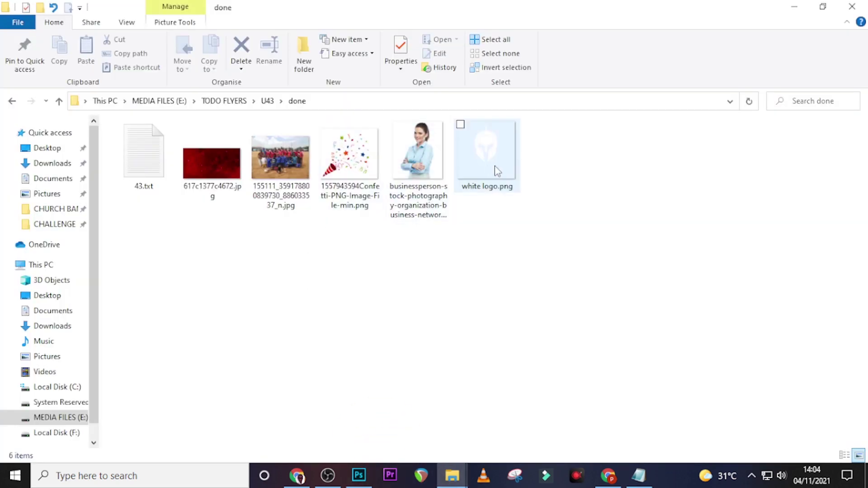
{"action": "left_click_drag", "start_coordinate": [487, 154], "coordinate": [359, 326]}
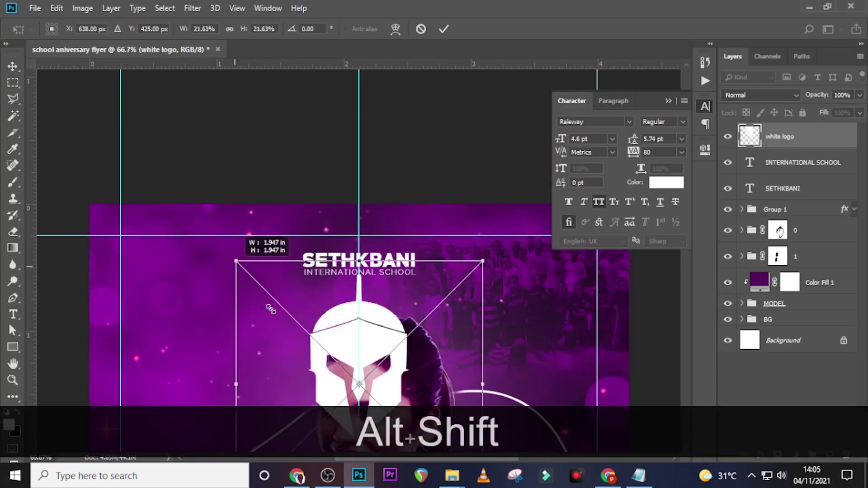
{"action": "key", "text": "Return"}
{"action": "key", "text": "v"}
{"action": "left_click_drag", "start_coordinate": [484, 455], "coordinate": [302, 285]}
{"action": "key", "text": "Return"}
- Fine-tune the helmet logo's vertical position so it lines up with the two-line school name
{"action": "key", "text": "Up"}
{"action": "key", "text": "Up"}
{"action": "key", "text": "Up"}
{"action": "key", "text": "Up"}
{"action": "key", "text": "Up"}
{"action": "key", "text": "Up"}
{"action": "key", "text": "Up"}
{"action": "scroll", "coordinate": [314, 291], "scroll_direction": "down", "scroll_amount": 2}
{"action": "key", "text": "Up"}
{"action": "key", "text": "Up"}
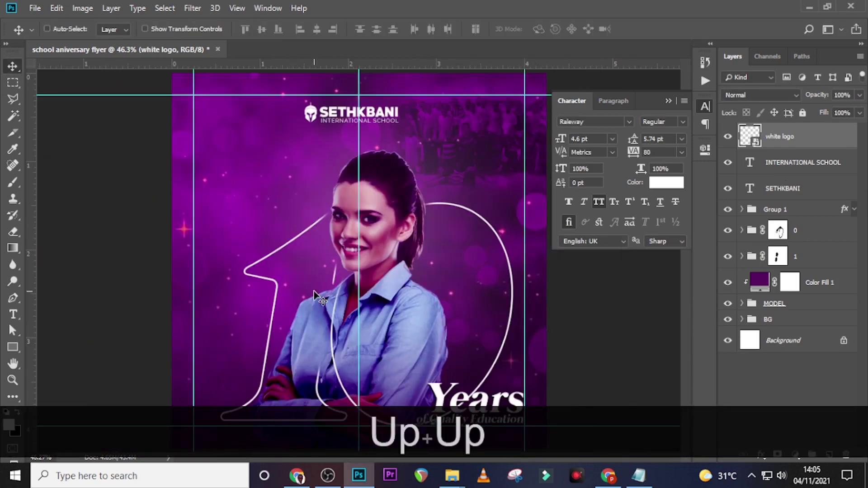
{"action": "key", "text": "Down"}
{"action": "key", "text": "Down"}
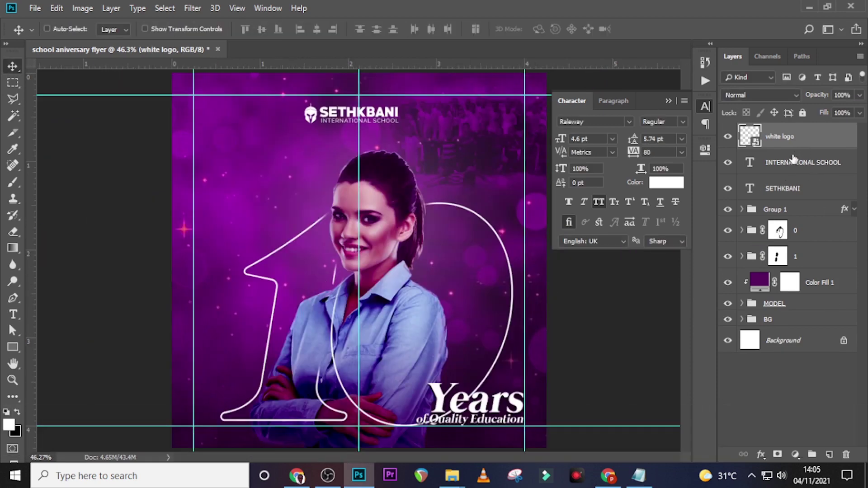
- Group the white logo, "INTERNATIONAL SCHOOL" and "SETHKBANI" layers and name the group SCHOOL LOGO
{"action": "left_click", "coordinate": [792, 164], "text": "ctrl"}
{"action": "left_click", "coordinate": [787, 189], "text": "ctrl"}
{"action": "key", "text": "ctrl+g"}
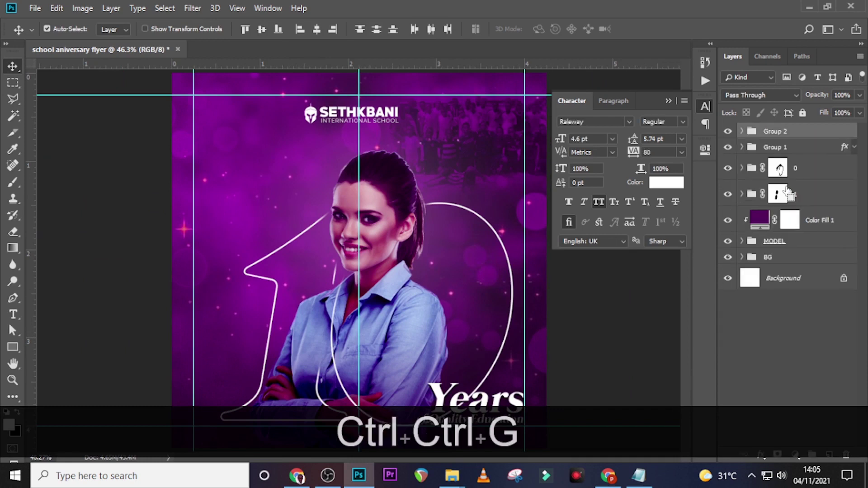
{"action": "double_click", "coordinate": [772, 136]}
{"action": "key", "text": "Caps_Lock"}
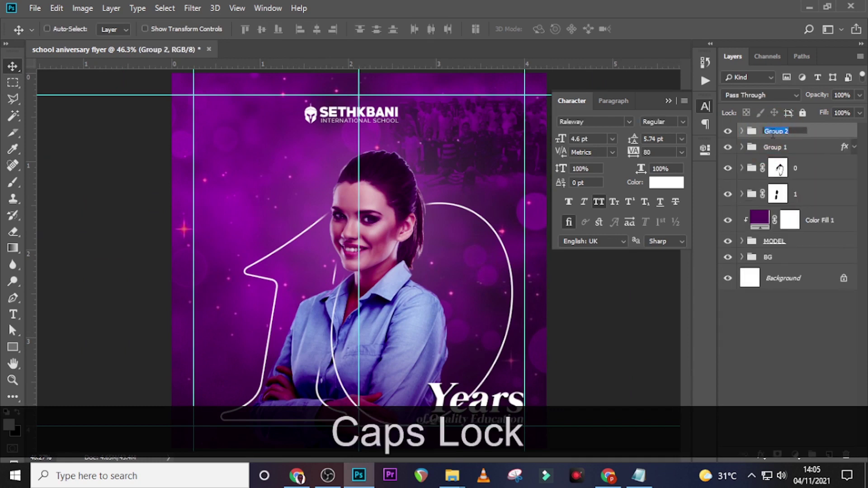
{"action": "type", "text": "SCHOOL LOGO"}
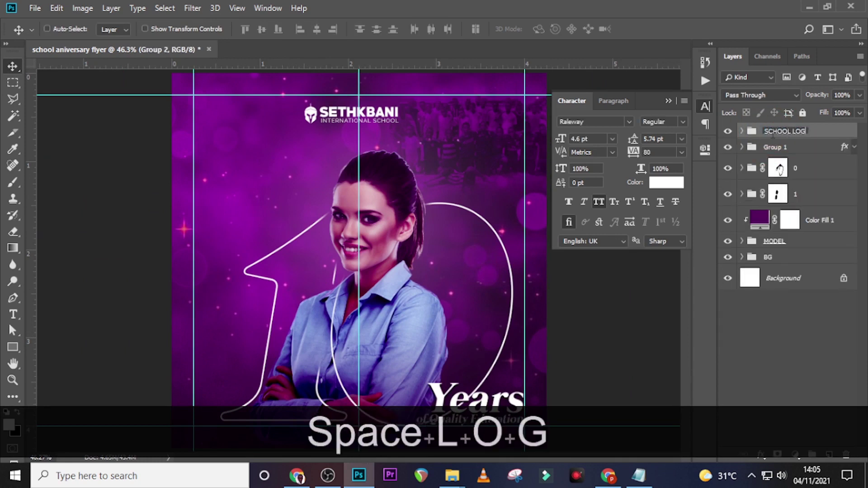
{"action": "key", "text": "Return"}
- Shift the SCHOOL LOGO group sideways so it is centred on the vertical centre guide
{"action": "key", "text": "ctrl+t"}
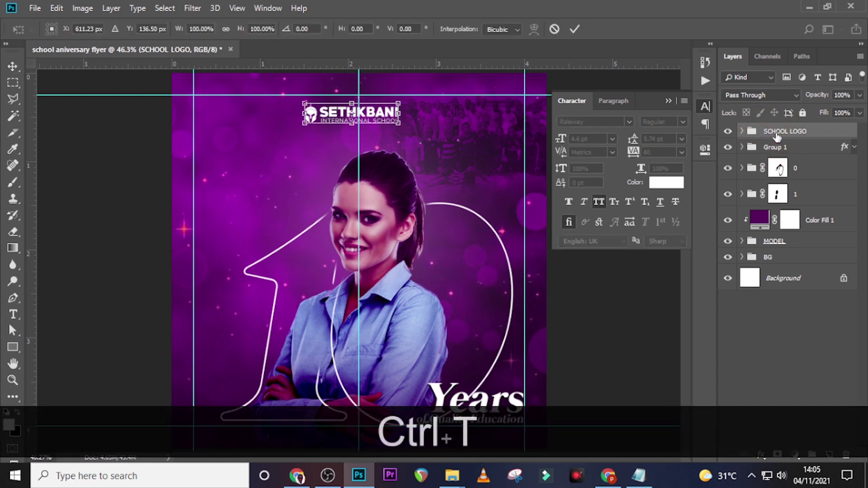
{"action": "key", "text": "shift+Right"}
{"action": "key", "text": "shift+Right"}
{"action": "key", "text": "shift+Right"}
{"action": "key", "text": "shift+Right"}
{"action": "key", "text": "Return"}
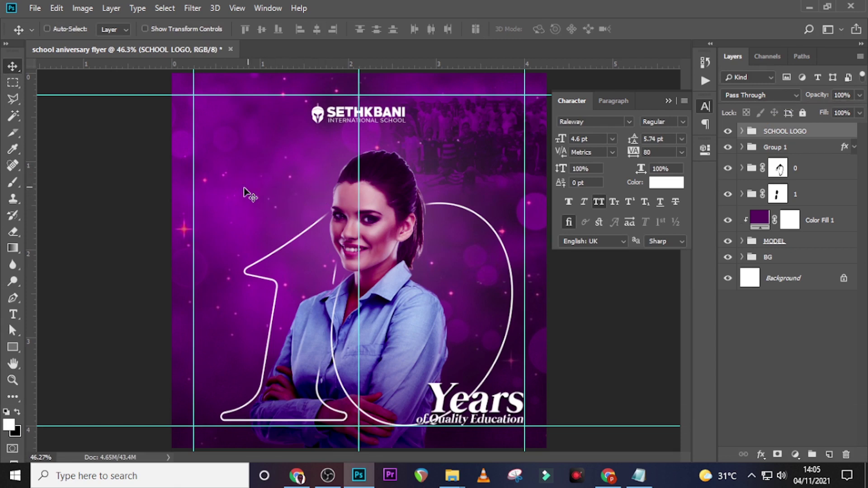
- Add a text layer near the flyer's upper edge with the headmistress's name copied from 43.txt in Notepad
{"action": "key", "text": "t"}
{"action": "left_click", "coordinate": [502, 90]}
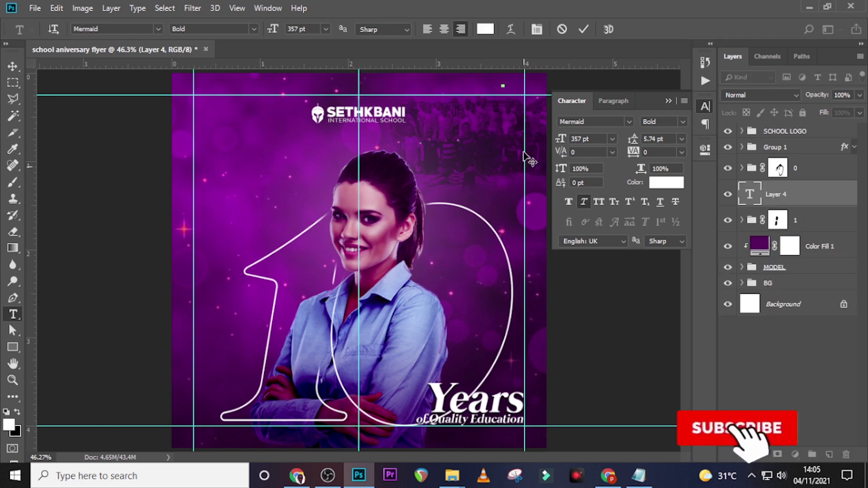
{"action": "left_click", "coordinate": [637, 475]}
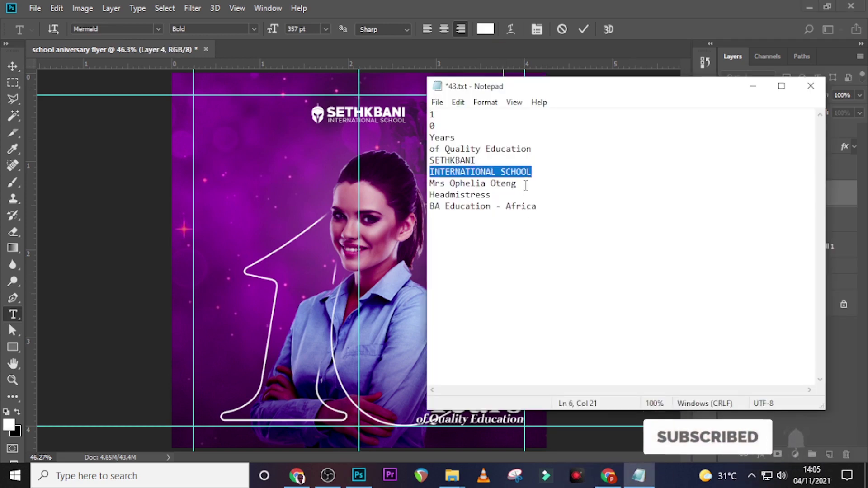
{"action": "left_click_drag", "start_coordinate": [518, 184], "coordinate": [419, 182]}
{"action": "key", "text": "ctrl+c"}
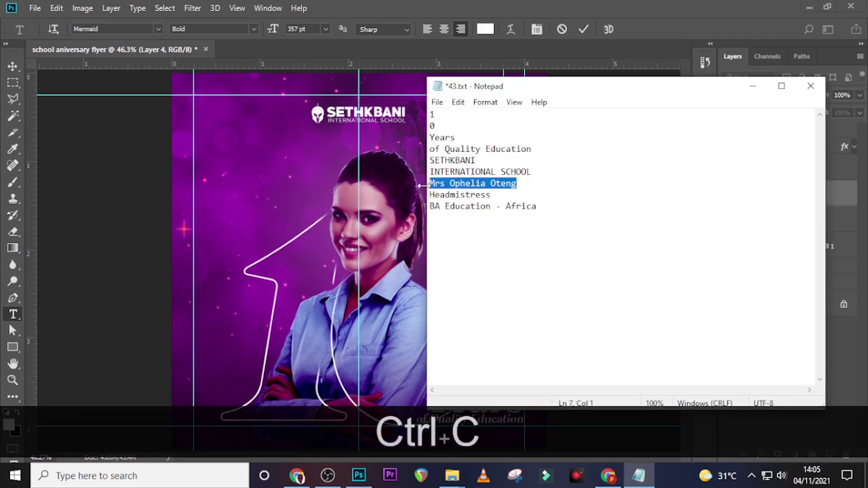
{"action": "left_click", "coordinate": [332, 5]}
{"action": "key", "text": "ctrl+v"}
- Set the headmistress's name in Raleway Bold at 7 pt
{"action": "left_click", "coordinate": [628, 122]}
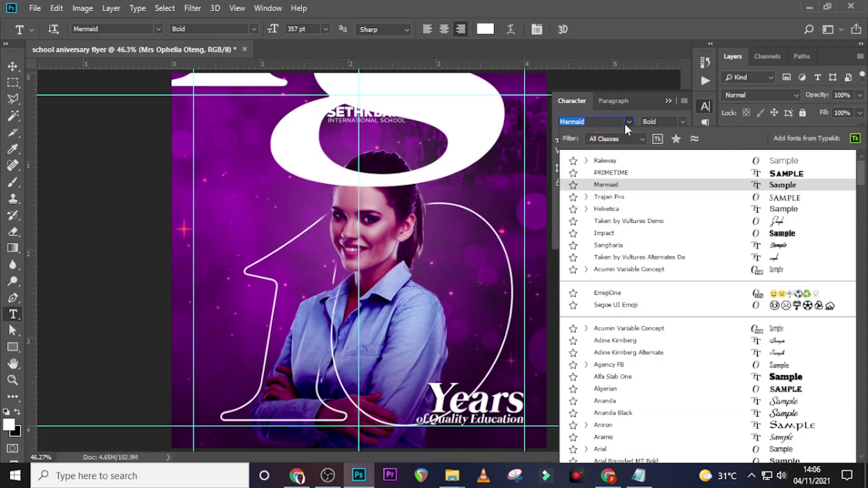
{"action": "left_click", "coordinate": [608, 161]}
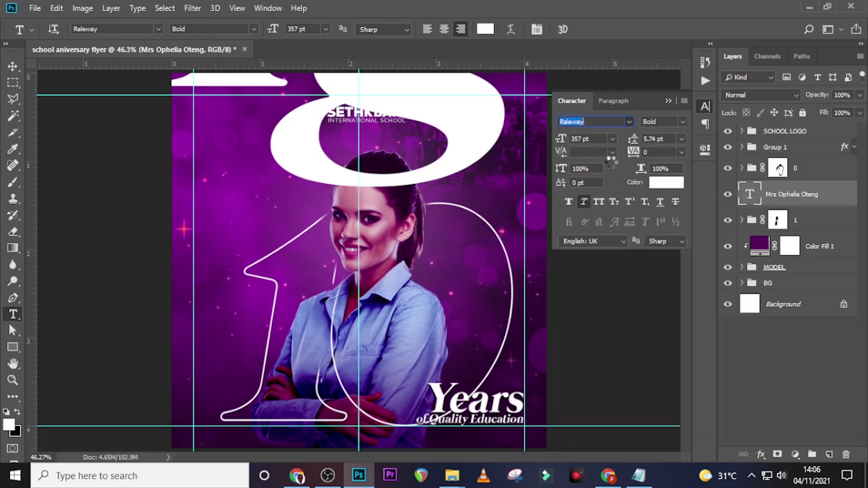
{"action": "left_click", "coordinate": [584, 138]}
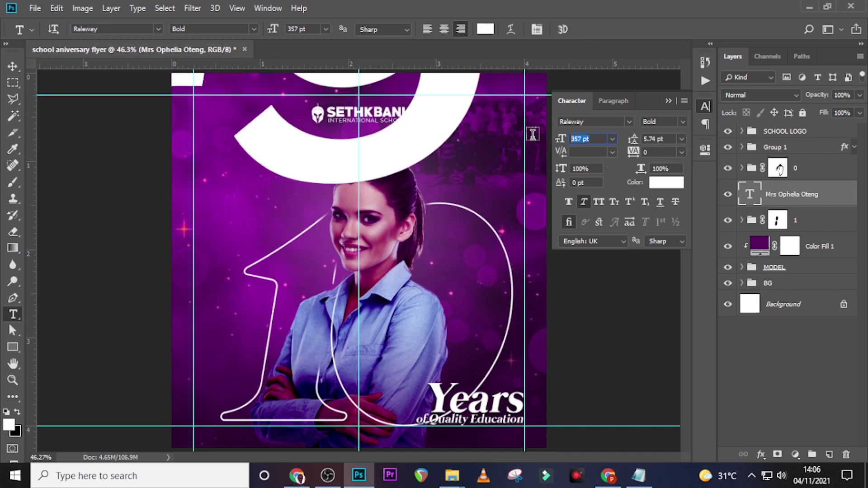
{"action": "type", "text": "7"}
{"action": "key", "text": "Return"}
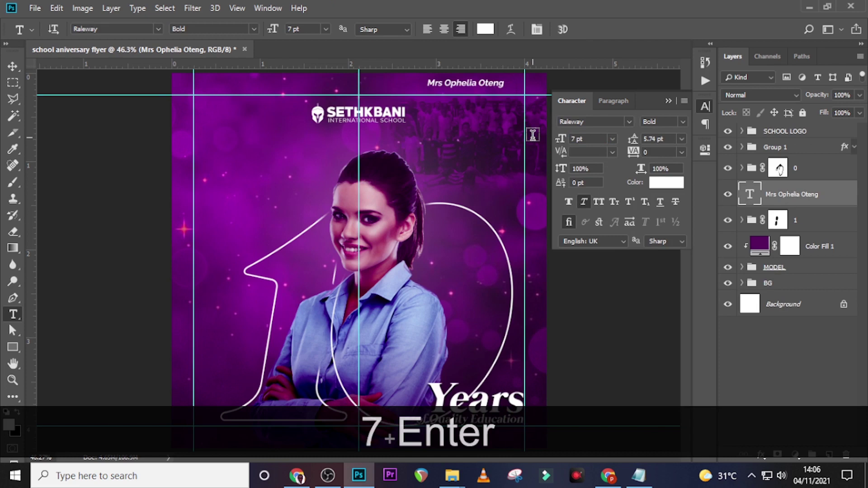
- Bring the headmistress's name layer to the top of the layer stack and place the text left of the woman's head
{"action": "key", "text": "v"}
{"action": "left_click_drag", "start_coordinate": [792, 194], "coordinate": [778, 128]}
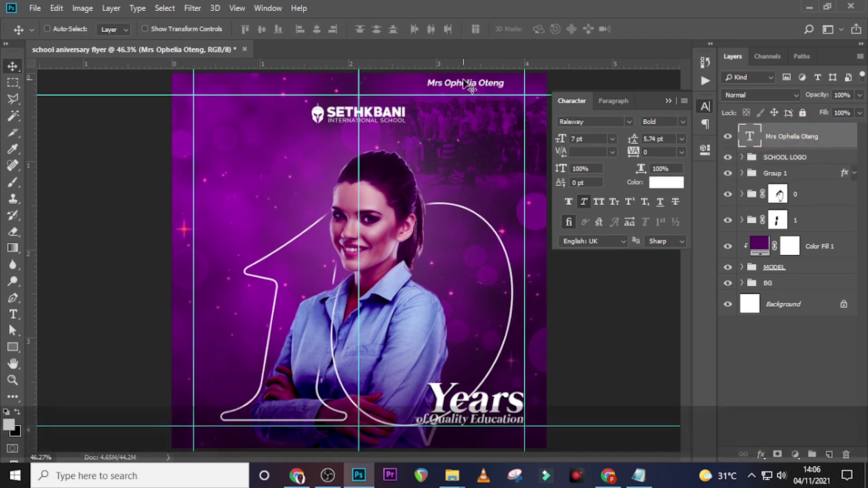
{"action": "left_click_drag", "start_coordinate": [387, 113], "coordinate": [222, 193]}
- Remove the faux italic from the headmistress's name and nudge the text slightly right toward the woman
{"action": "left_click", "coordinate": [602, 101]}
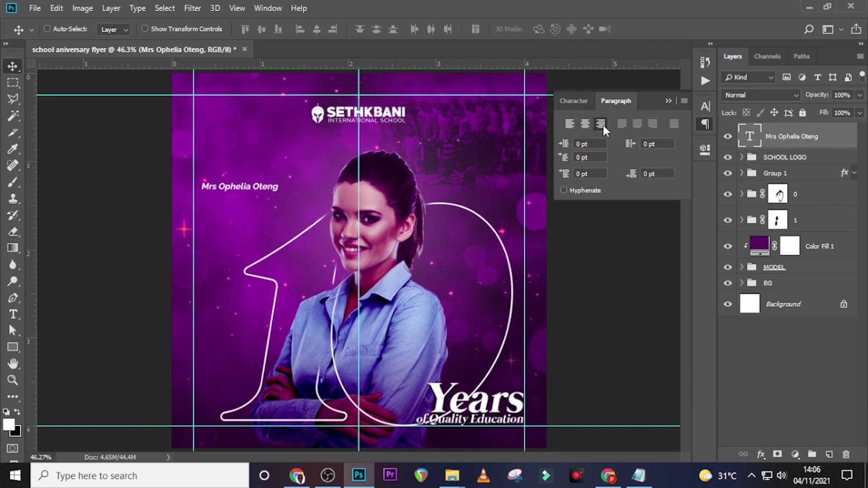
{"action": "left_click", "coordinate": [564, 97]}
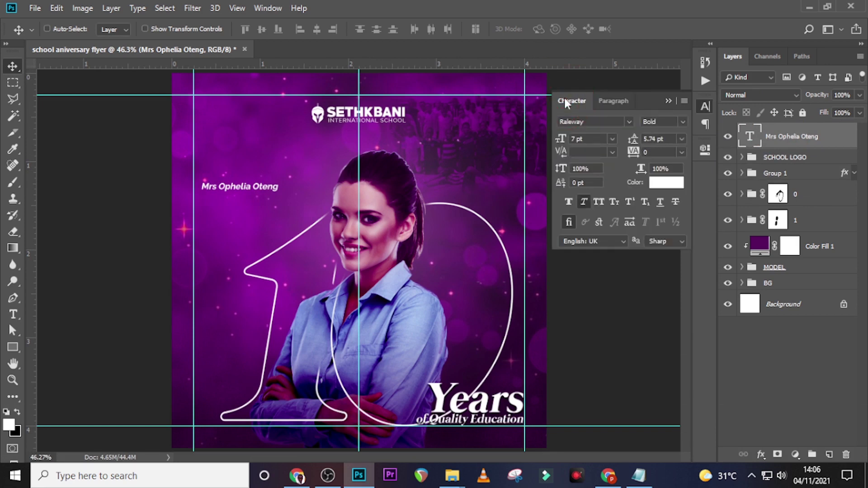
{"action": "left_click", "coordinate": [585, 205]}
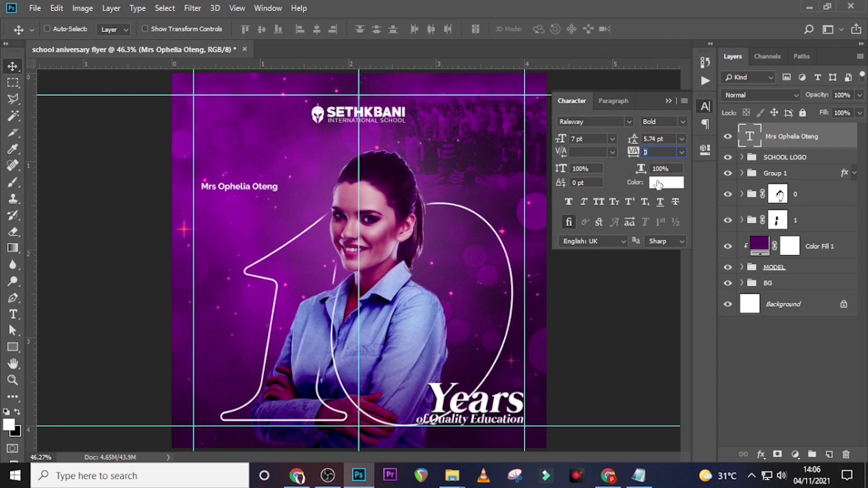
{"action": "key", "text": "shift+Right"}
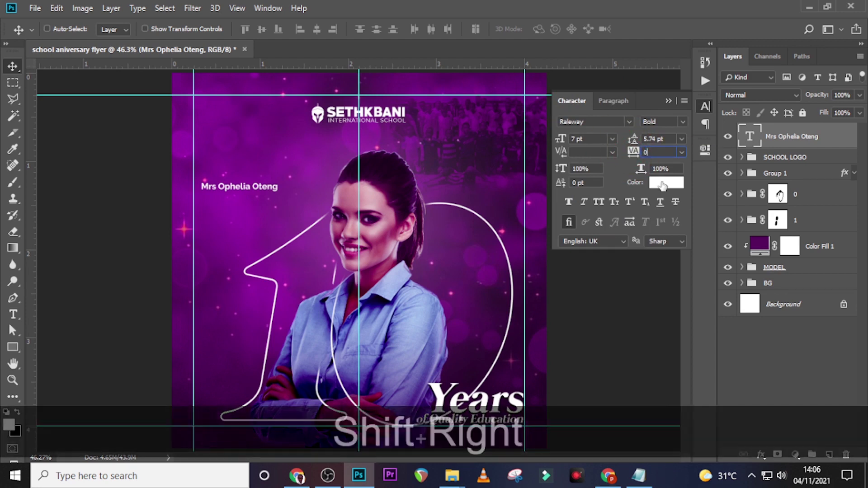
{"action": "key", "text": "Right"}
{"action": "key", "text": "Right"}
{"action": "left_click", "coordinate": [86, 230]}
{"action": "key", "text": "shift+Right"}
- Duplicate the headmistress's name layer and shift the copy down to form a second line directly beneath it
{"action": "key", "text": "ctrl+j"}
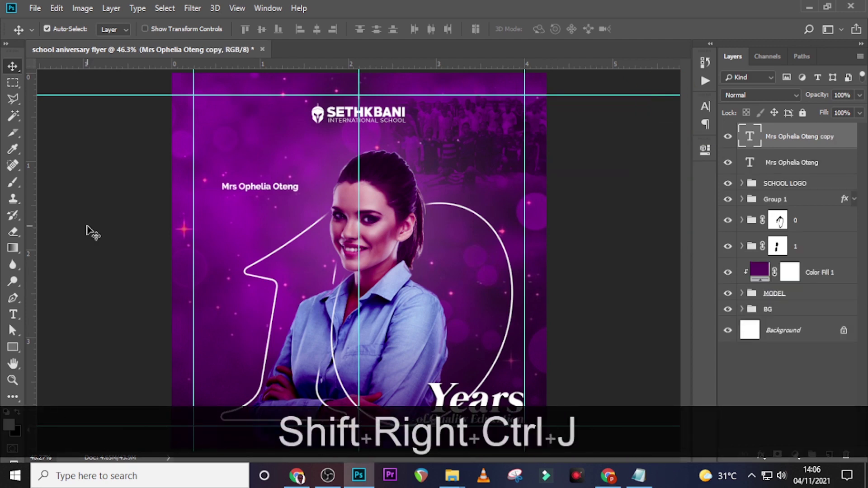
{"action": "key", "text": "shift+Down"}
{"action": "key", "text": "shift+Down"}
{"action": "key", "text": "shift+Down"}
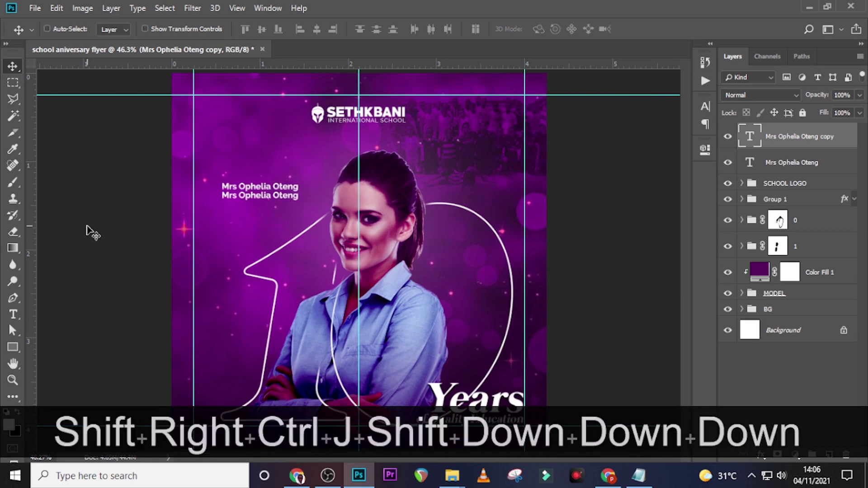
- Replace the duplicated line's text with "Headmistress" copied from 43.txt in Notepad
{"action": "left_click", "coordinate": [638, 480]}
{"action": "left_click_drag", "start_coordinate": [492, 195], "coordinate": [402, 191]}
{"action": "key", "text": "ctrl+c"}
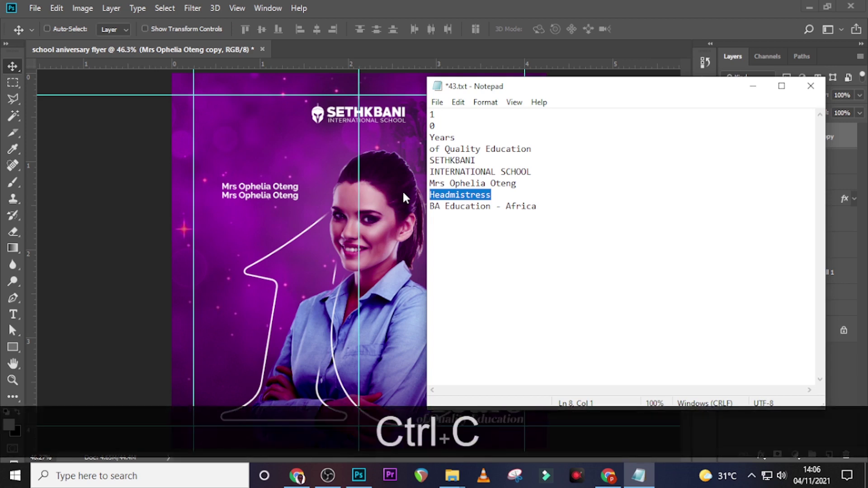
{"action": "left_click", "coordinate": [402, 190]}
{"action": "double_click", "coordinate": [749, 136]}
{"action": "key", "text": "ctrl+v"}
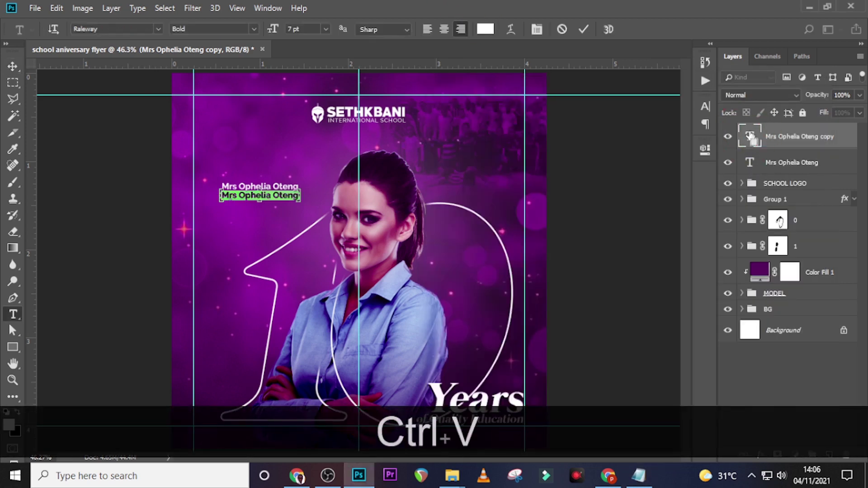
{"action": "key", "text": "Escape"}
- Set the "Headmistress" line to the Raleway Light font style
{"action": "left_click", "coordinate": [705, 106]}
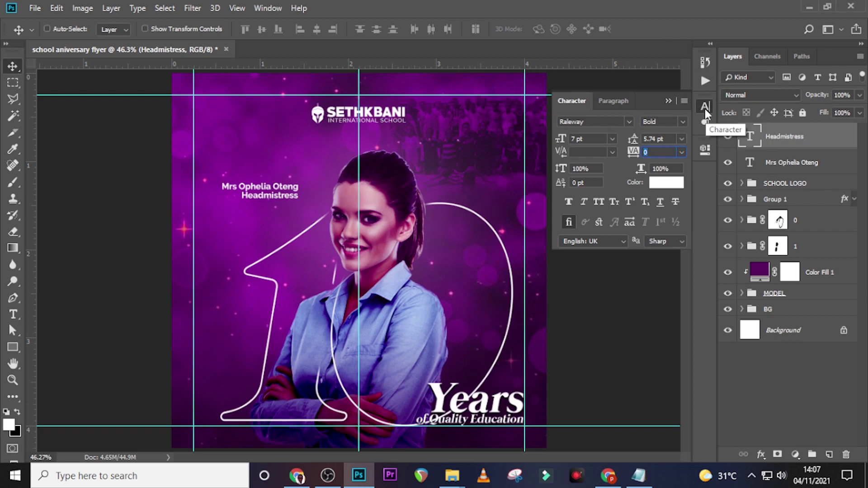
{"action": "left_click", "coordinate": [663, 122]}
{"action": "left_click", "coordinate": [669, 175]}
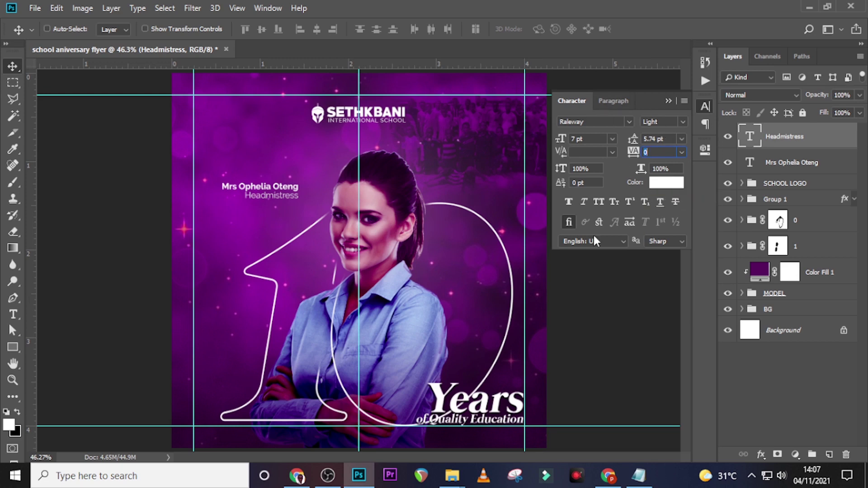
- Duplicate the "Headmistress" layer and shift the copy down to form a third line directly beneath it
{"action": "left_click", "coordinate": [830, 151]}
{"action": "key", "text": "ctrl+j"}
{"action": "key", "text": "shift+Down"}
{"action": "key", "text": "Down"}
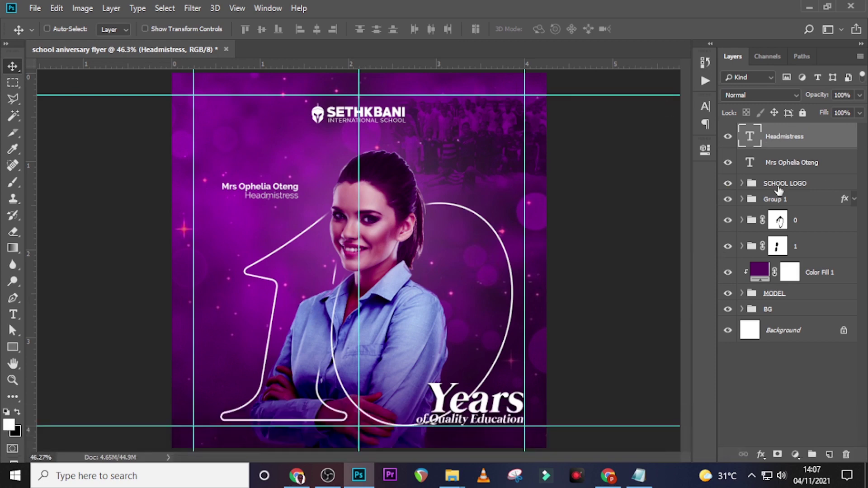
{"action": "key", "text": "Down"}
- Replace the third line's text with "BA Education - Africa" copied from 43.txt in Notepad
{"action": "left_click", "coordinate": [638, 476]}
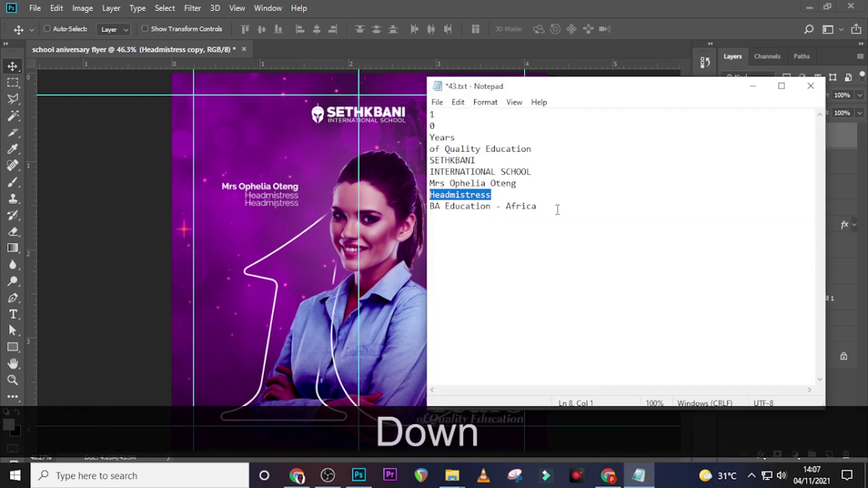
{"action": "left_click_drag", "start_coordinate": [556, 208], "coordinate": [429, 206]}
{"action": "key", "text": "ctrl+c"}
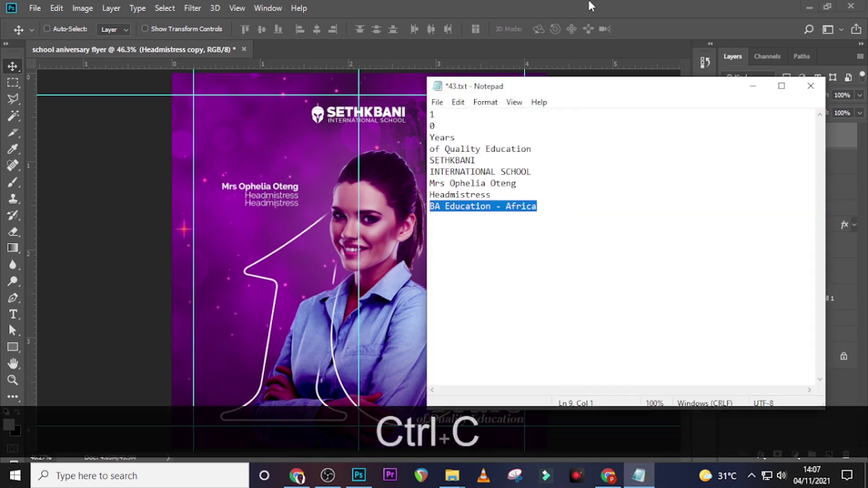
{"action": "left_click", "coordinate": [417, 199]}
{"action": "double_click", "coordinate": [749, 138]}
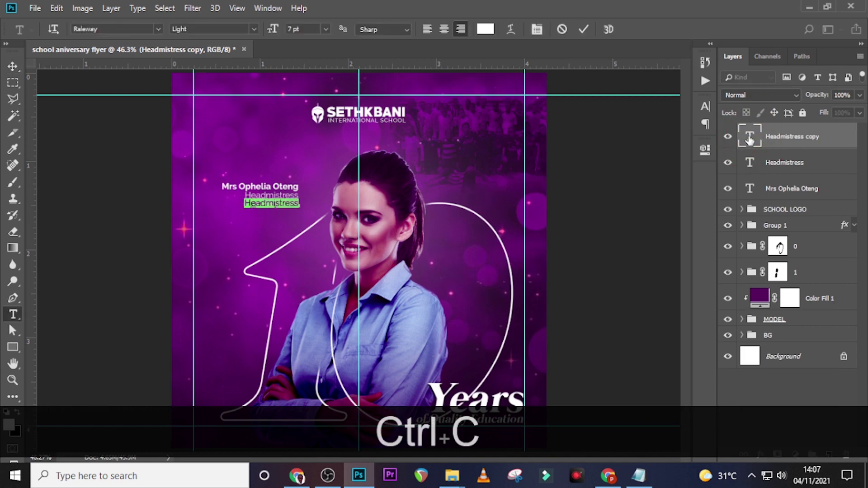
{"action": "key", "text": "ctrl+v"}
{"action": "key", "text": "Escape"}
{"action": "key", "text": "v"}
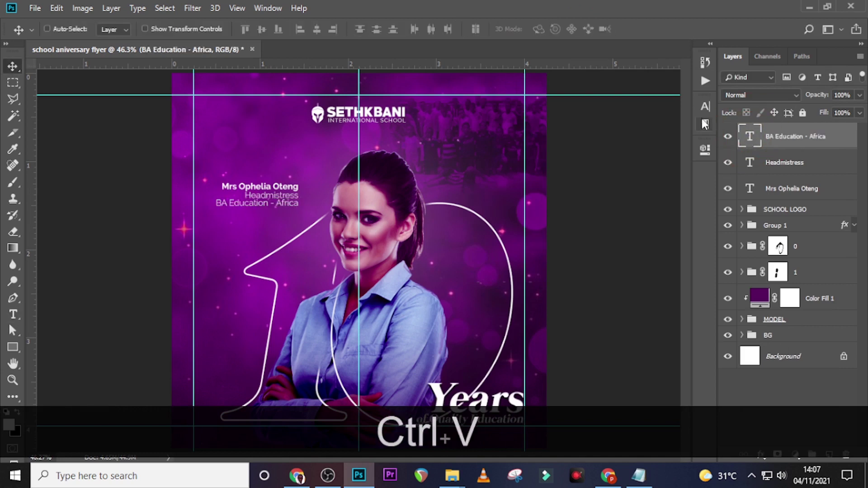
- Set the font size of the "BA Education - Africa" line to 5 pt
{"action": "left_click", "coordinate": [707, 108]}
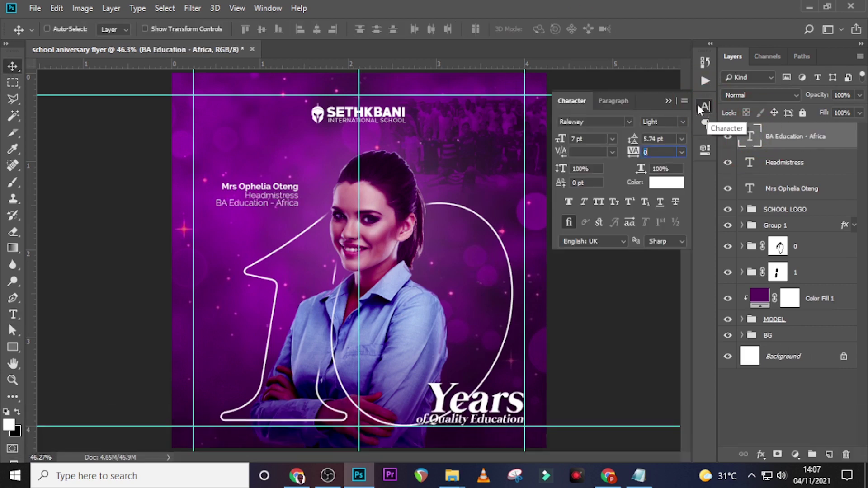
{"action": "type", "text": "5"}
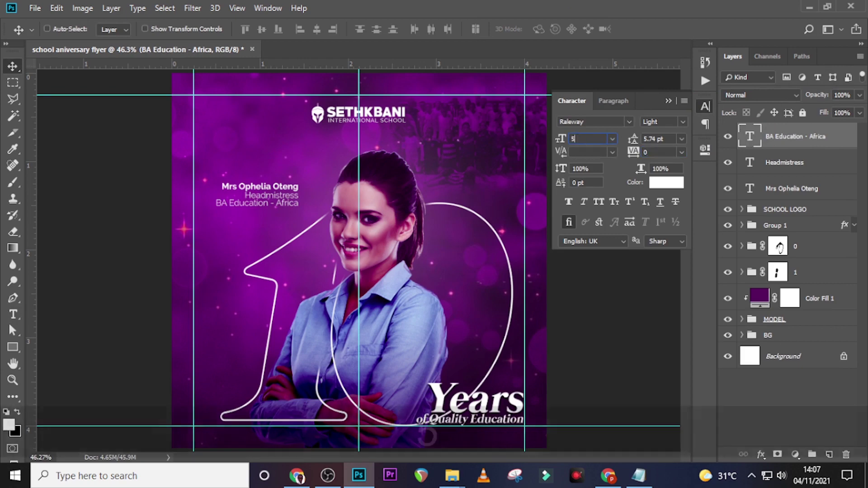
{"action": "key", "text": "Return"}
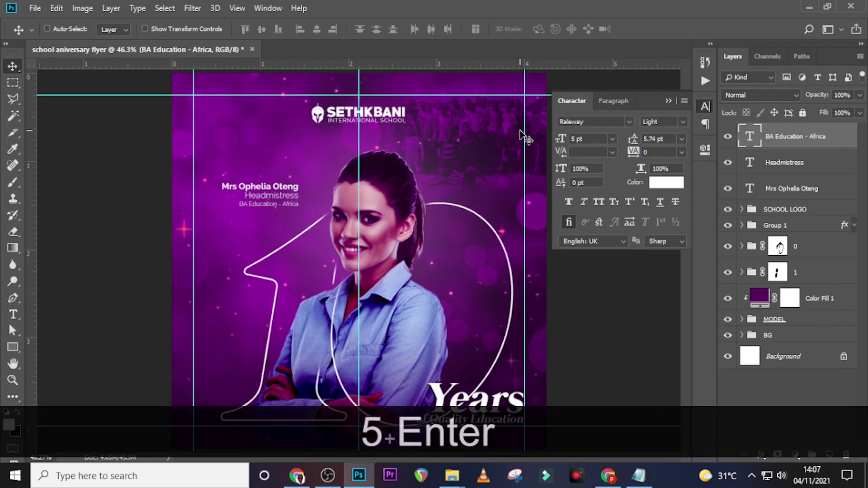
- Nudge the "BA Education - Africa" line up slightly closer to the "Headmistress" line
{"action": "key", "text": "ctrl+equal"}
{"action": "key", "text": "ctrl+equal"}
{"action": "key", "text": "ctrl+equal"}
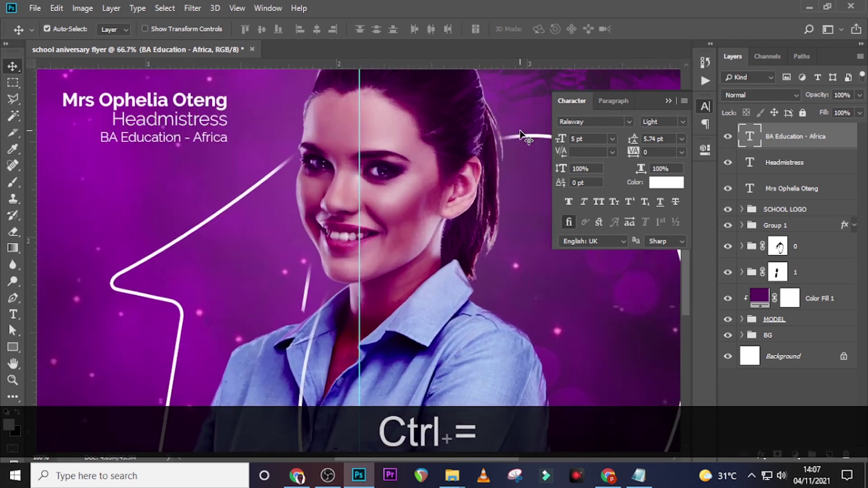
{"action": "key", "text": "ctrl+equal"}
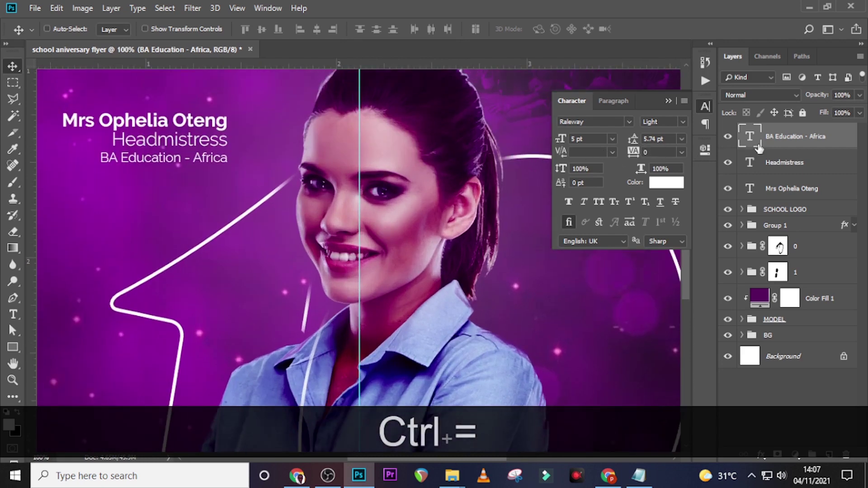
{"action": "left_click", "coordinate": [785, 162]}
{"action": "left_click", "coordinate": [776, 137]}
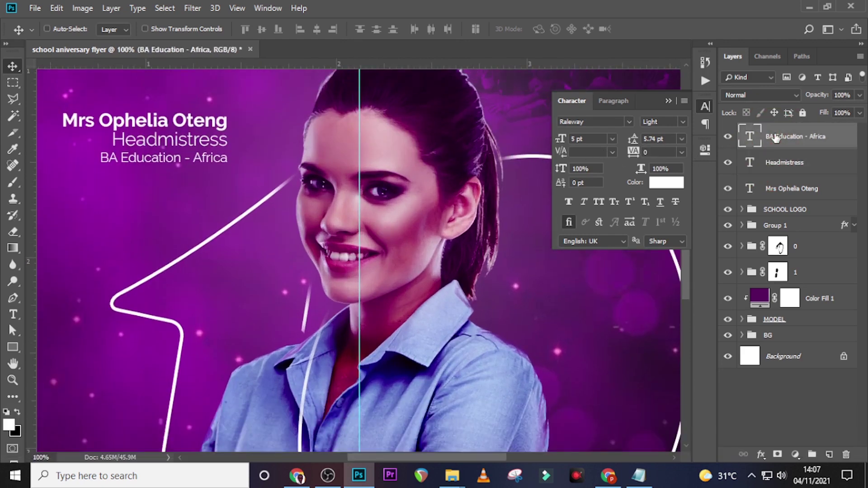
{"action": "key", "text": "Up"}
{"action": "key", "text": "Up"}
{"action": "key", "text": "Up"}
{"action": "key", "text": "Down"}
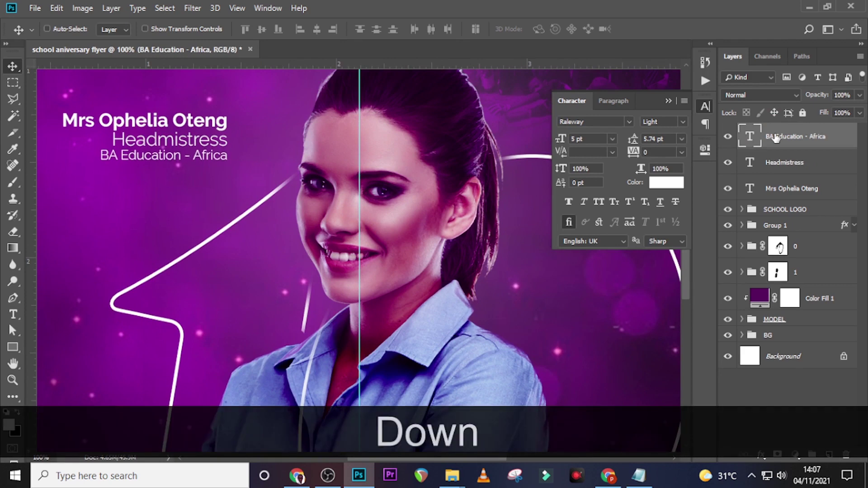
{"action": "key", "text": "ctrl"}
{"action": "key", "text": "ctrl+0"}
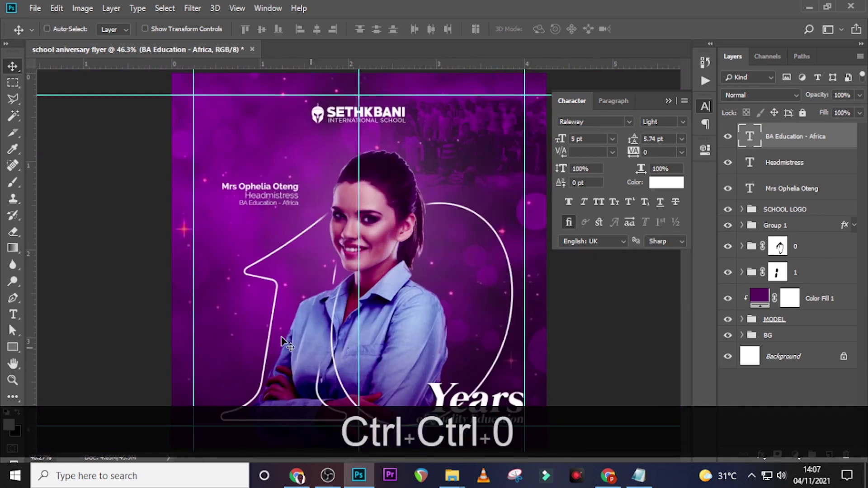
- Add a vertical guide at the right edge of the three text lines and draw a thin rectangle about 425 × 5 px above the name
{"action": "left_click_drag", "start_coordinate": [33, 209], "coordinate": [299, 226]}
{"action": "left_click", "coordinate": [14, 347]}
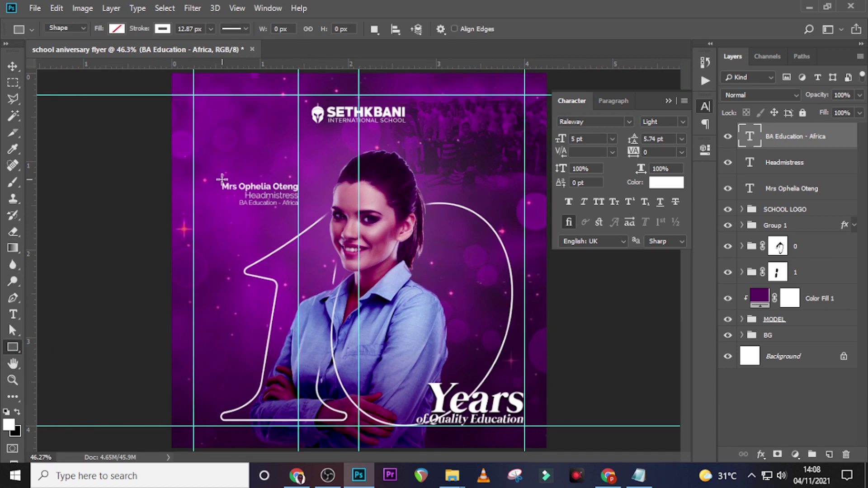
{"action": "left_click_drag", "start_coordinate": [213, 175], "coordinate": [338, 173]}
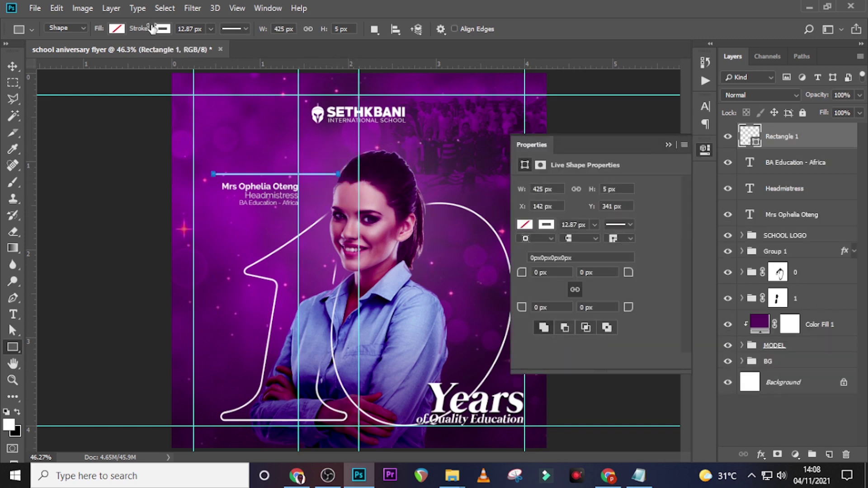
- Remove the thin rectangle's stroke and give it a white fill
{"action": "left_click", "coordinate": [163, 30]}
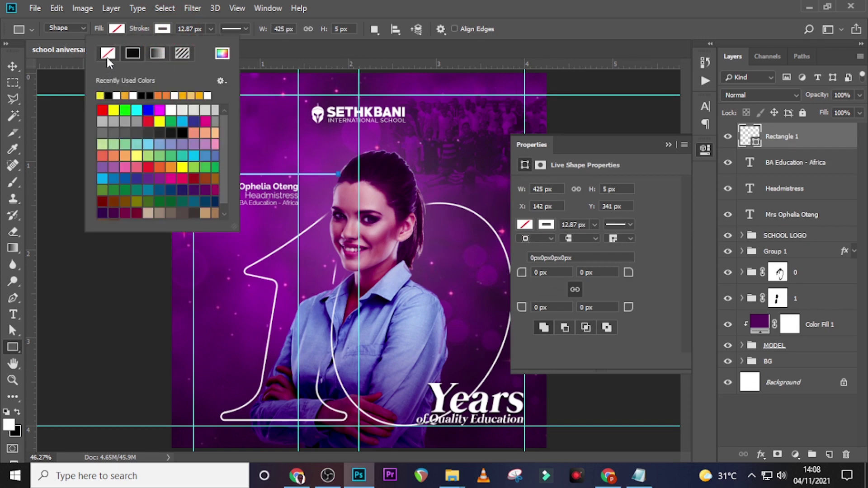
{"action": "left_click", "coordinate": [109, 62]}
{"action": "left_click", "coordinate": [115, 30]}
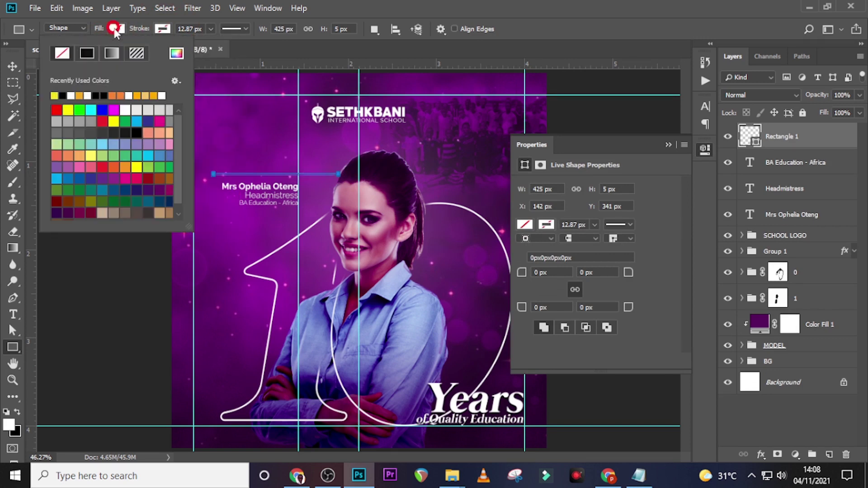
{"action": "left_click", "coordinate": [89, 95]}
{"action": "left_click", "coordinate": [363, 2]}
- Nudge the thin white rectangle down closer to the headmistress's name, to Y 357 px
{"action": "key", "text": "ctrl+equal"}
{"action": "key", "text": "ctrl+equal"}
{"action": "key", "text": "ctrl+equal"}
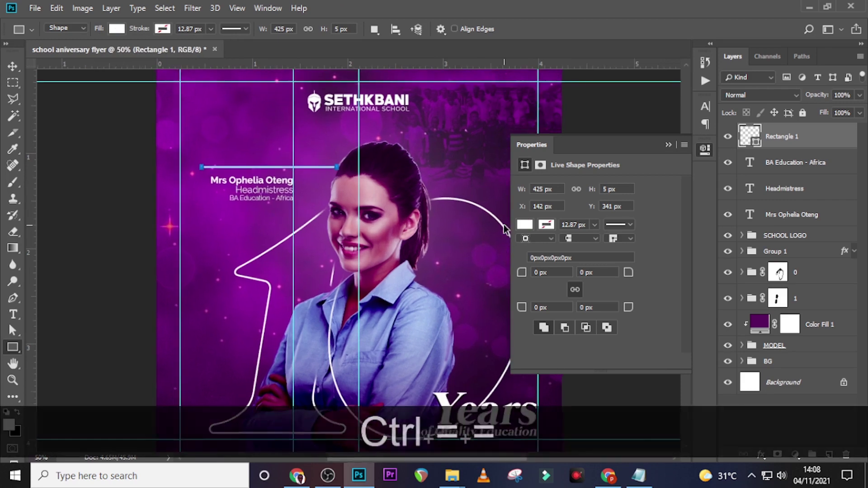
{"action": "scroll", "coordinate": [219, 302], "scroll_direction": "up", "scroll_amount": 1}
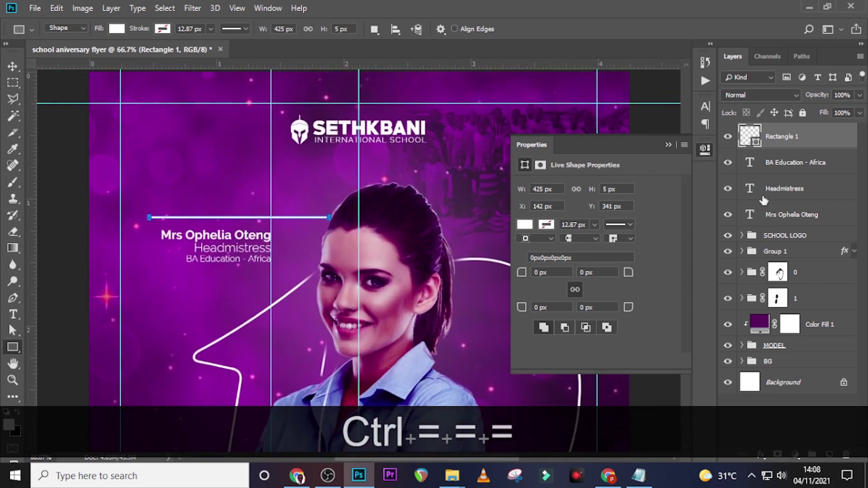
{"action": "key", "text": "v"}
{"action": "key", "text": "Down"}
{"action": "key", "text": "Down"}
{"action": "key", "text": "Down"}
{"action": "key", "text": "Down"}
{"action": "key", "text": "Down"}
{"action": "key", "text": "Down"}
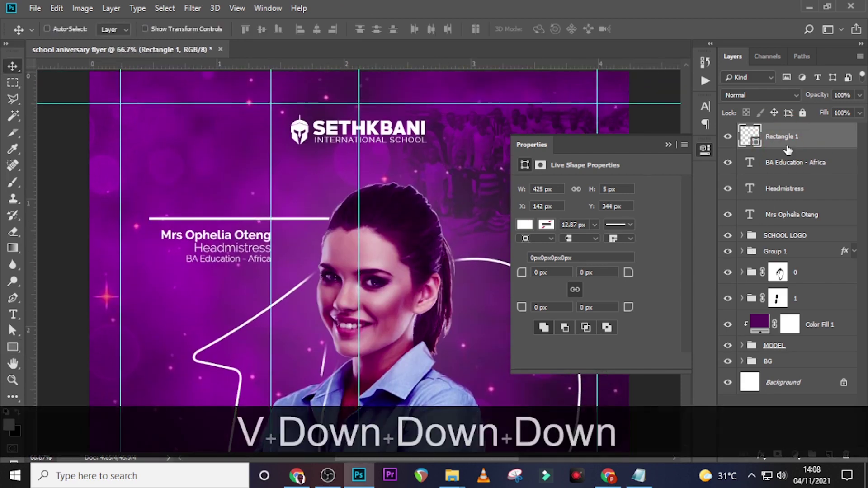
{"action": "key", "text": "Down"}
{"action": "key", "text": "Down"}
{"action": "key", "text": "Down"}
{"action": "key", "text": "Down"}
{"action": "key", "text": "Down"}
{"action": "key", "text": "Down"}
{"action": "key", "text": "Down"}
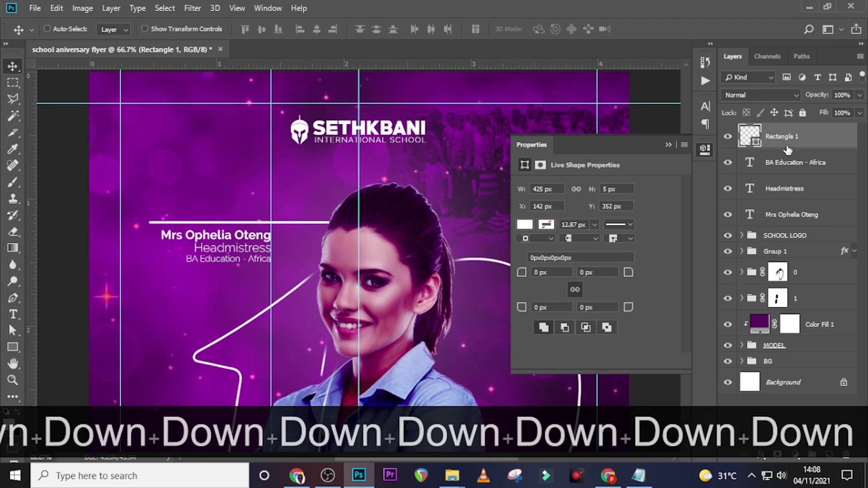
{"action": "key", "text": "Down"}
{"action": "key", "text": "Down"}
{"action": "key", "text": "Down"}
{"action": "key", "text": "Down"}
{"action": "key", "text": "Down"}
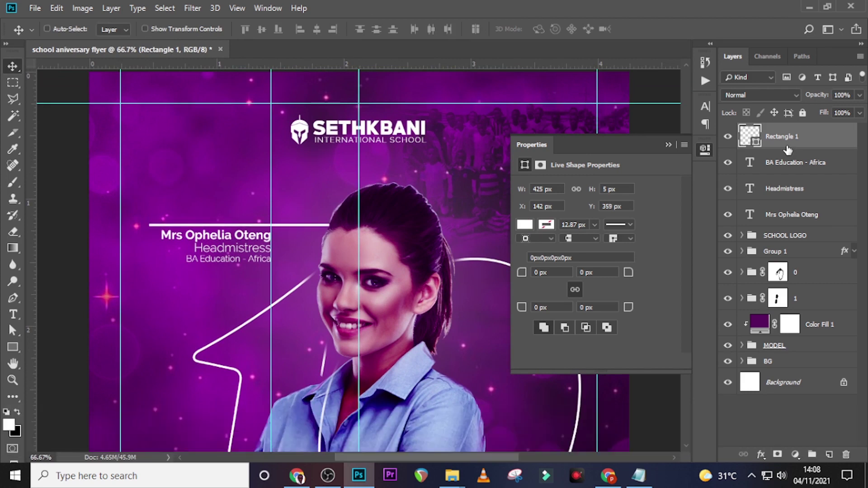
{"action": "key", "text": "Up"}
{"action": "key", "text": "Up"}
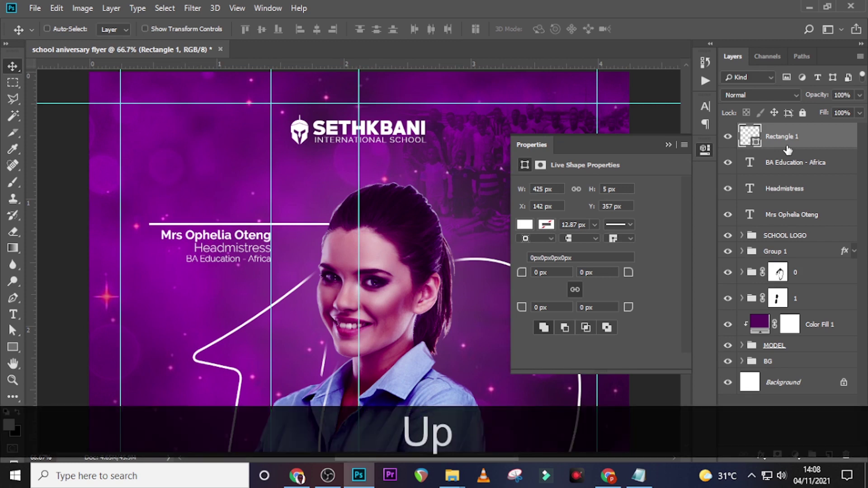
- Mask the white line above the headmistress's name to fade its right end with a 100 px soft round black brush, and hide the guides
{"action": "left_click", "coordinate": [777, 455]}
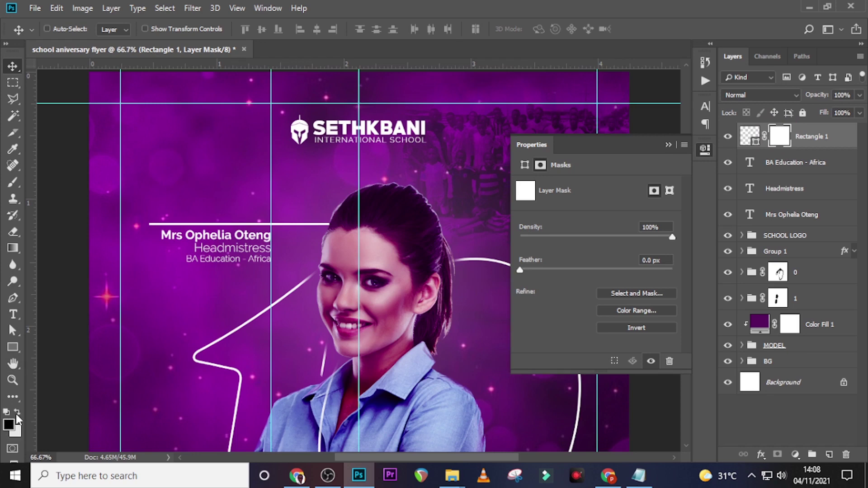
{"action": "key", "text": "b"}
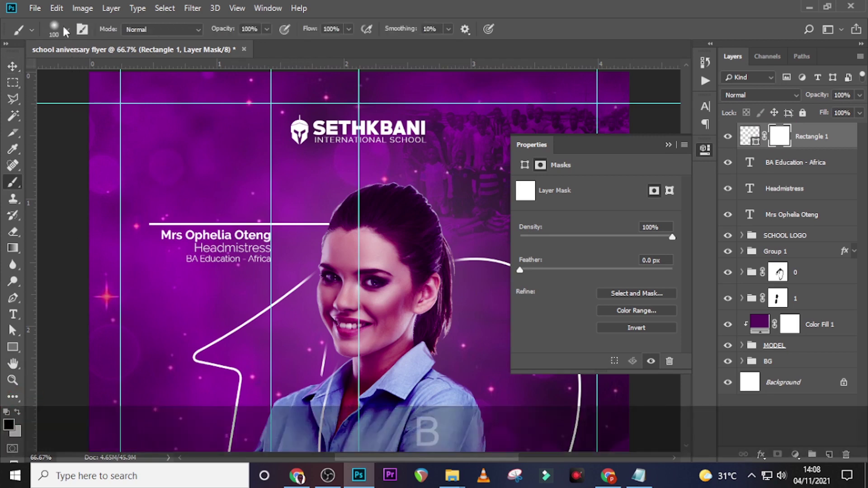
{"action": "right_click", "coordinate": [79, 177]}
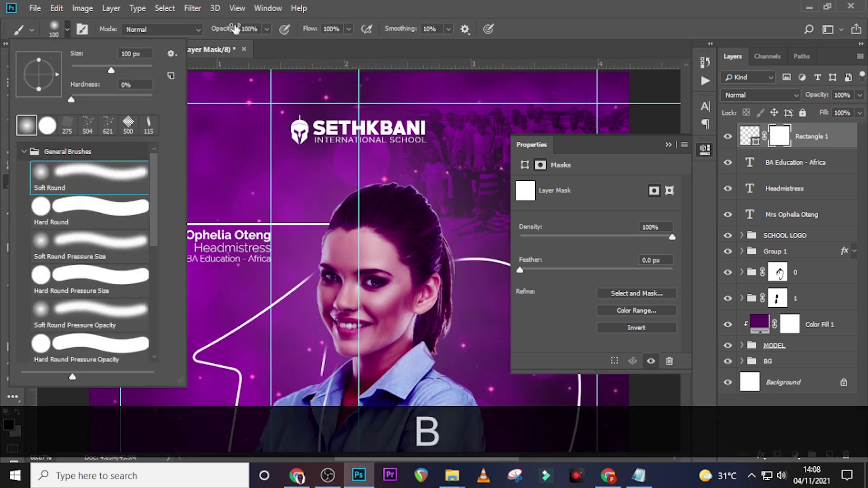
{"action": "key", "text": "Escape"}
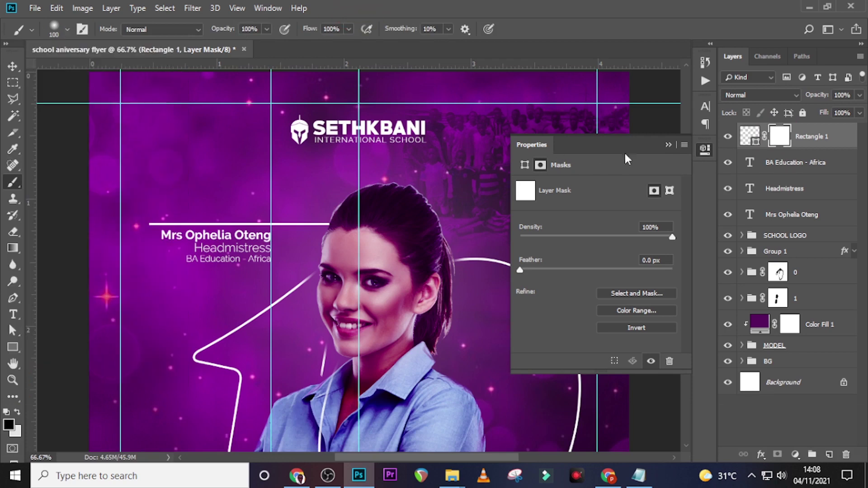
{"action": "left_click", "coordinate": [668, 145]}
{"action": "key", "text": "Caps_Lock"}
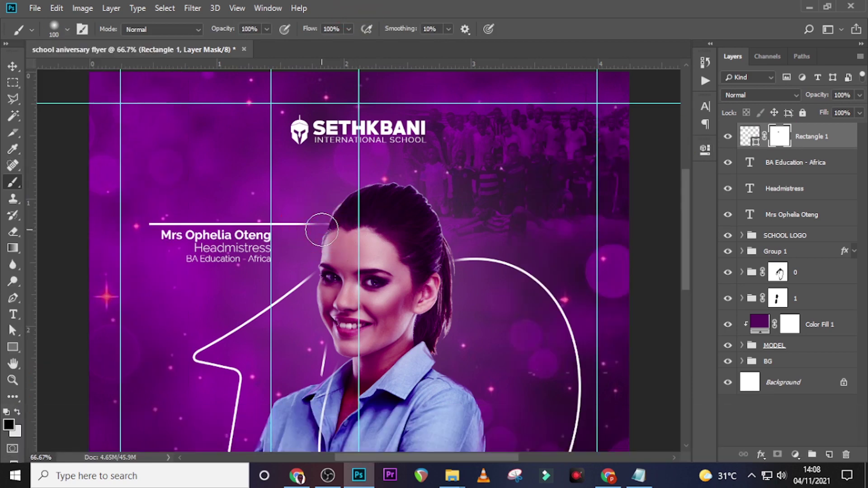
{"action": "left_click_drag", "start_coordinate": [321, 229], "coordinate": [313, 225]}
{"action": "left_click", "coordinate": [309, 224]}
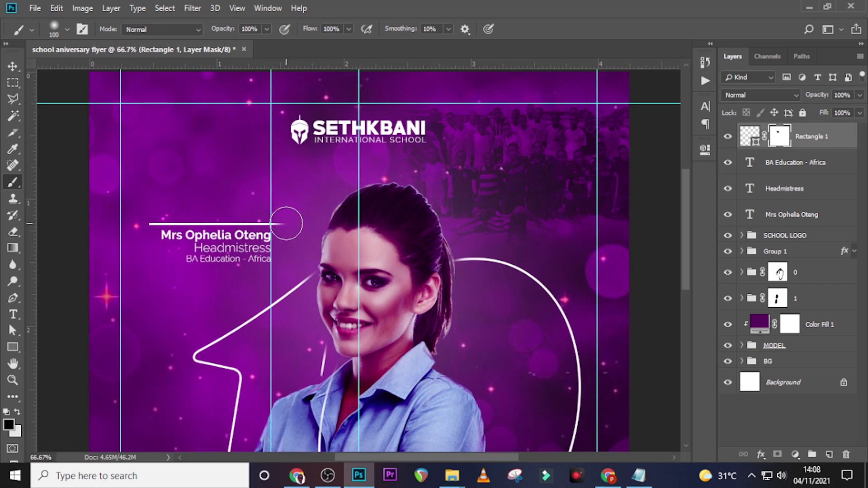
{"action": "key", "text": "ctrl+0"}
{"action": "key", "text": "ctrl+h"}
- Group the accent line with the three headmistress text layers and name the group after the headmistress
{"action": "left_click", "coordinate": [784, 146]}
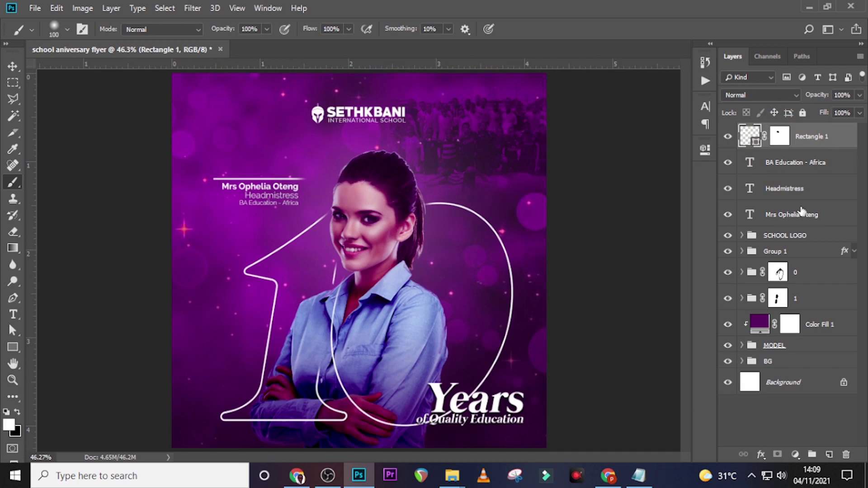
{"action": "key", "text": "ctrl+shift+g"}
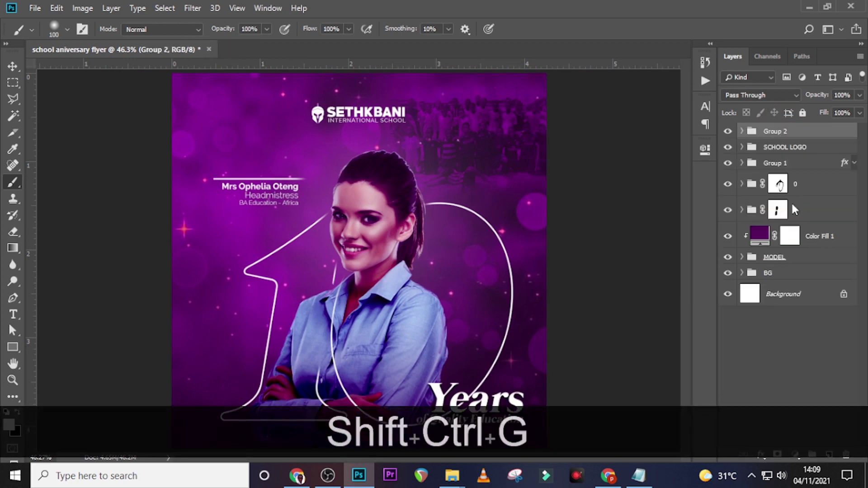
{"action": "double_click", "coordinate": [771, 131]}
{"action": "key", "text": "Caps_Lock"}
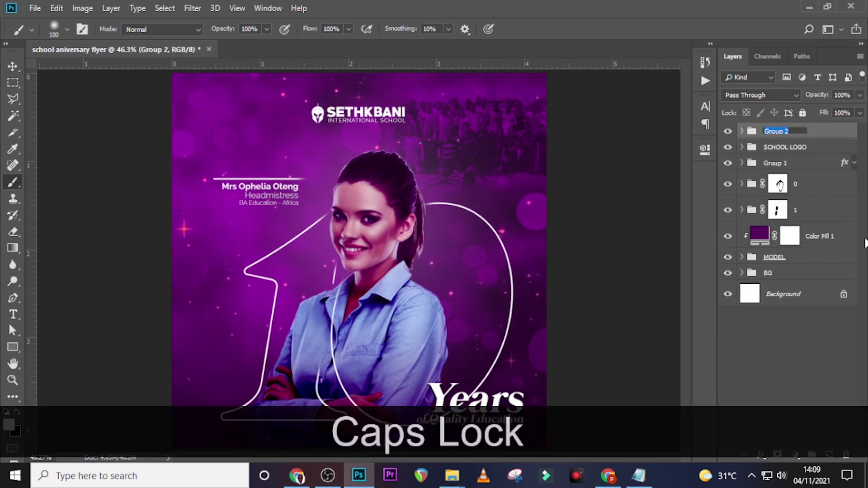
{"action": "type", "text": "MR oP"}
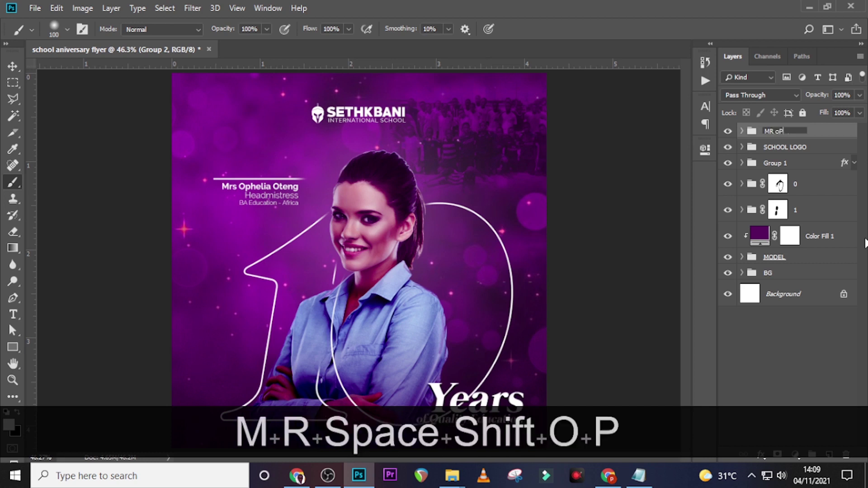
{"action": "type", "text": "HELIA"}
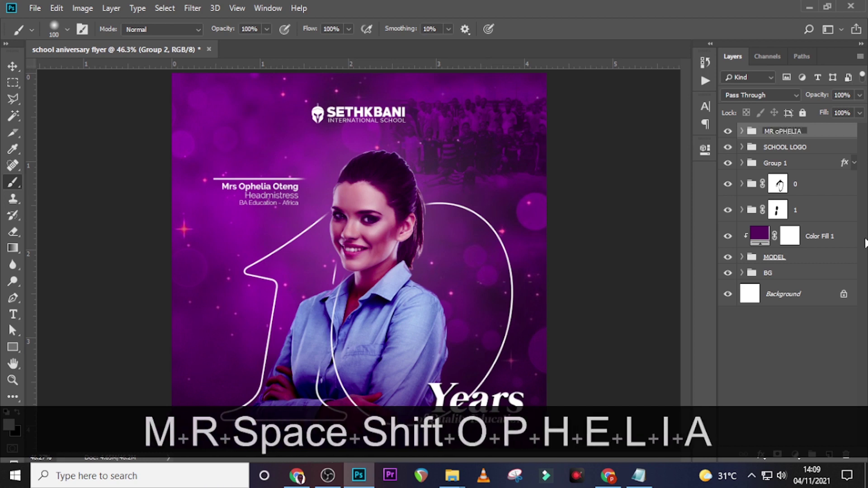
{"action": "key", "text": "Return"}
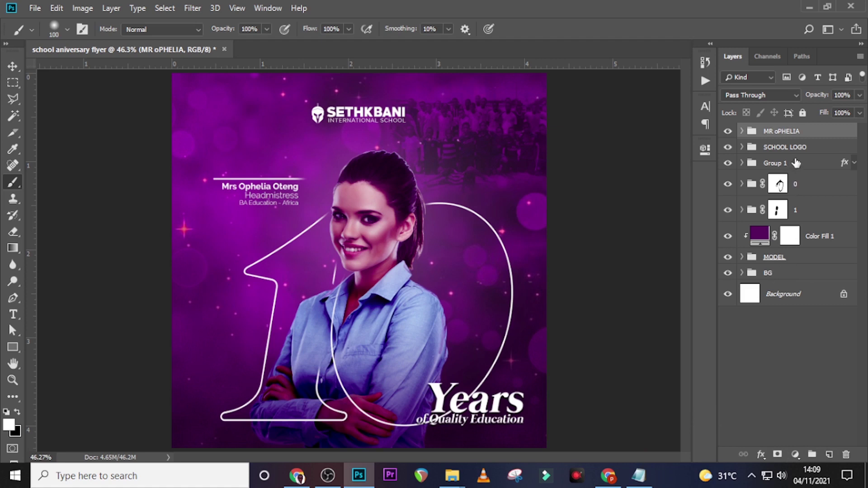
- Rename Group 1, which holds the "Years of Quality Education" text, as YEARS
{"action": "left_click", "coordinate": [728, 163]}
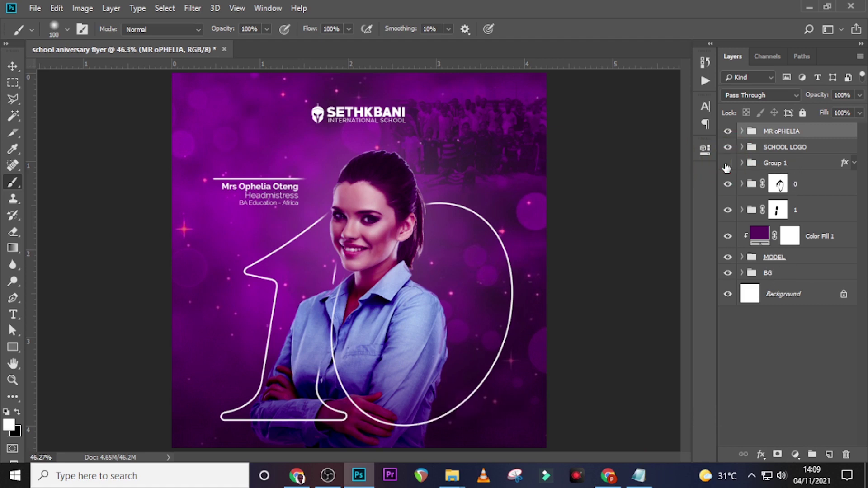
{"action": "left_click", "coordinate": [728, 163]}
{"action": "double_click", "coordinate": [776, 163]}
{"action": "type", "text": "YEARS"}
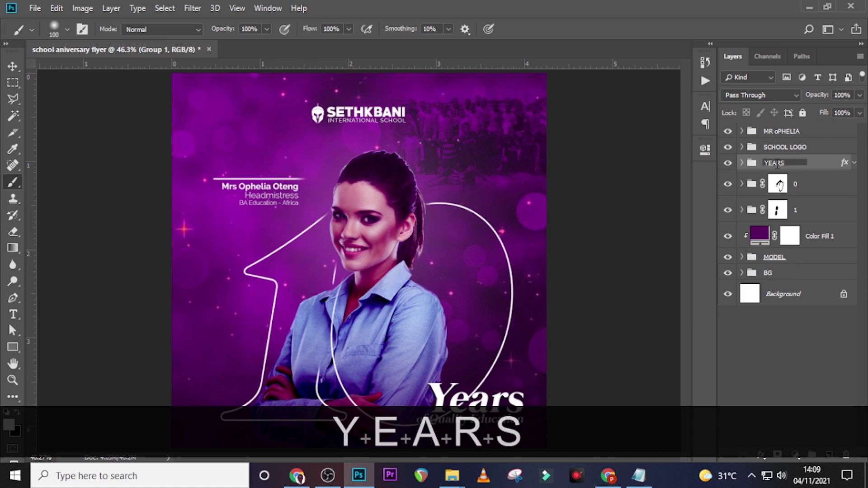
{"action": "key", "text": "Return"}
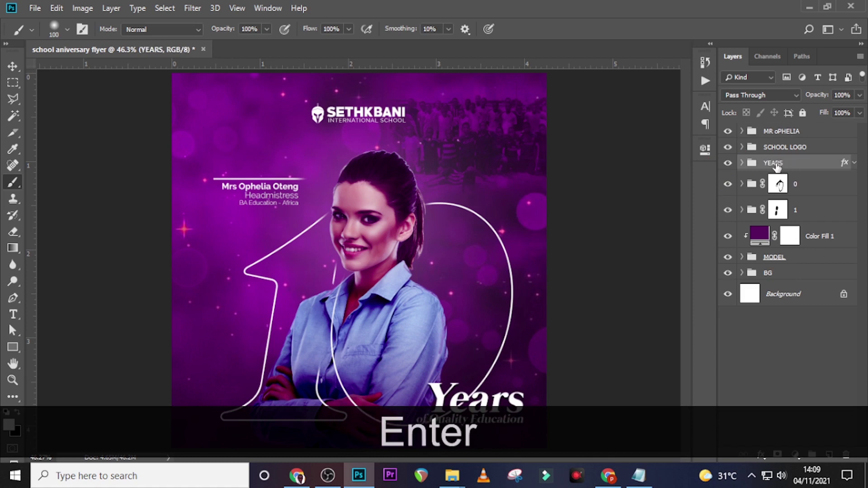
- Place the confetti PNG above the 0 group, scale it to about 7.7%, and position it behind the "Years" text
{"action": "left_click", "coordinate": [770, 186]}
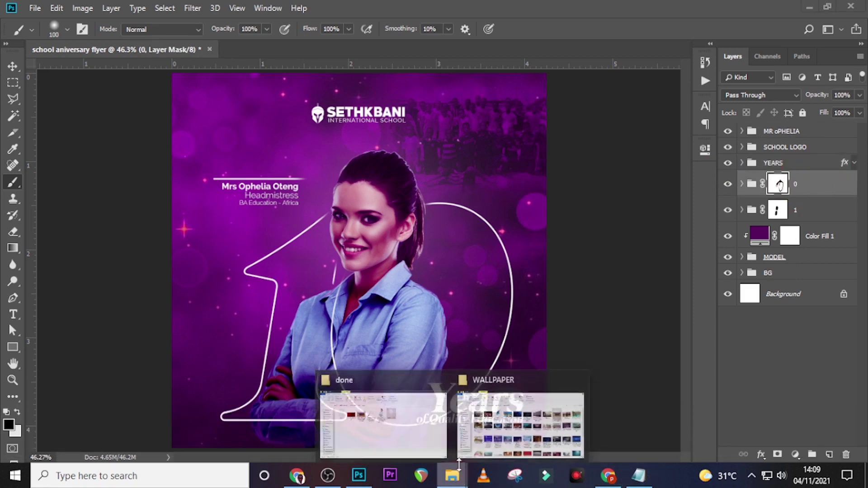
{"action": "mouse_move", "coordinate": [453, 476]}
{"action": "left_click", "coordinate": [424, 410]}
{"action": "left_click_drag", "start_coordinate": [351, 168], "coordinate": [417, 368]}
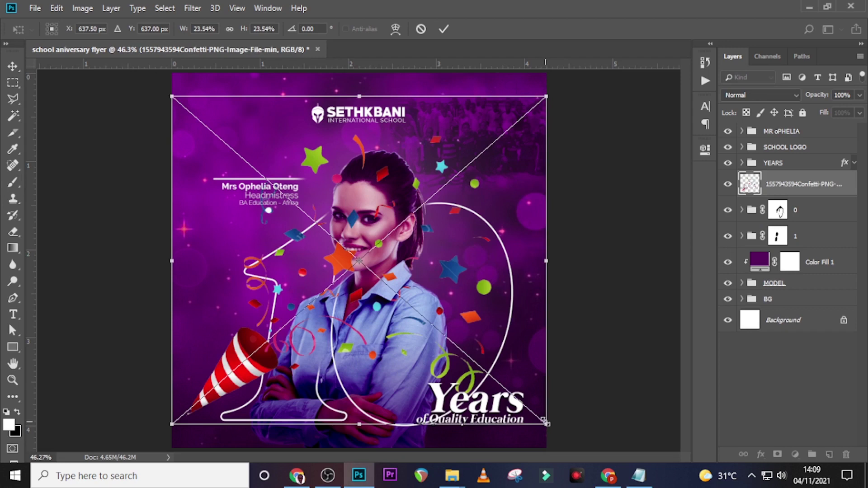
{"action": "left_click_drag", "start_coordinate": [547, 423], "coordinate": [430, 303]}
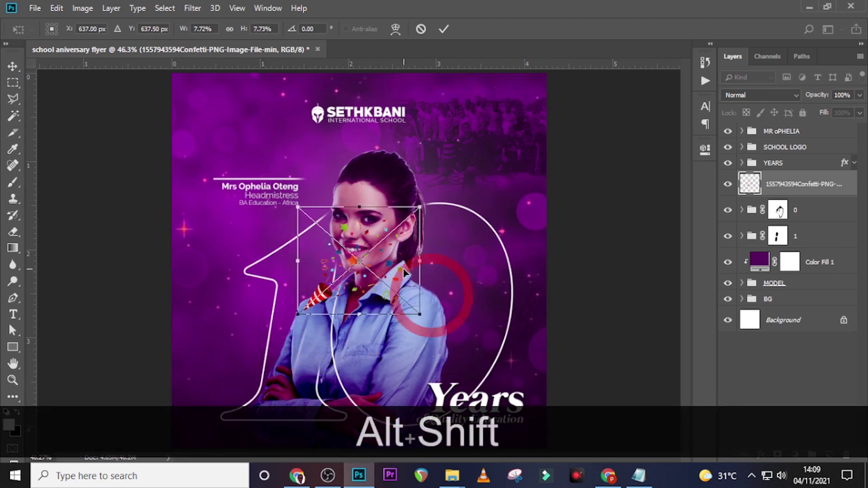
{"action": "left_click_drag", "start_coordinate": [404, 271], "coordinate": [472, 420]}
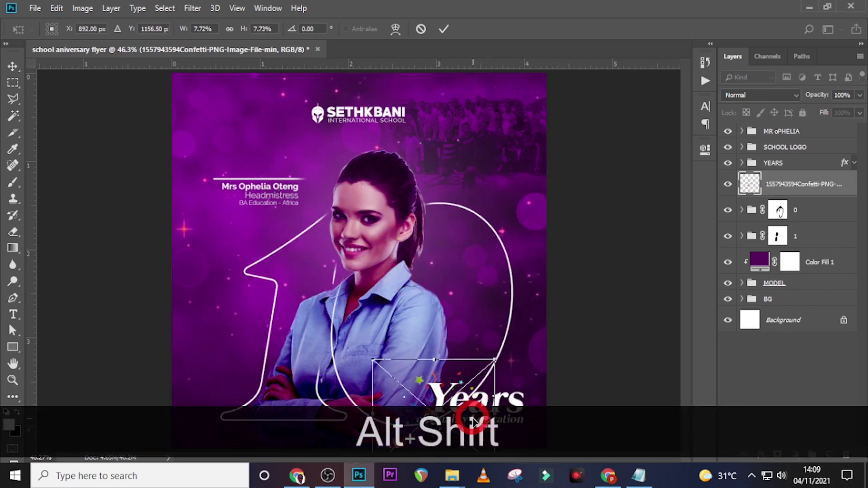
{"action": "key", "text": "Return"}
- Shift the confetti slightly right and up behind the "Years of Quality Education" text
{"action": "key", "text": "ctrl+equal"}
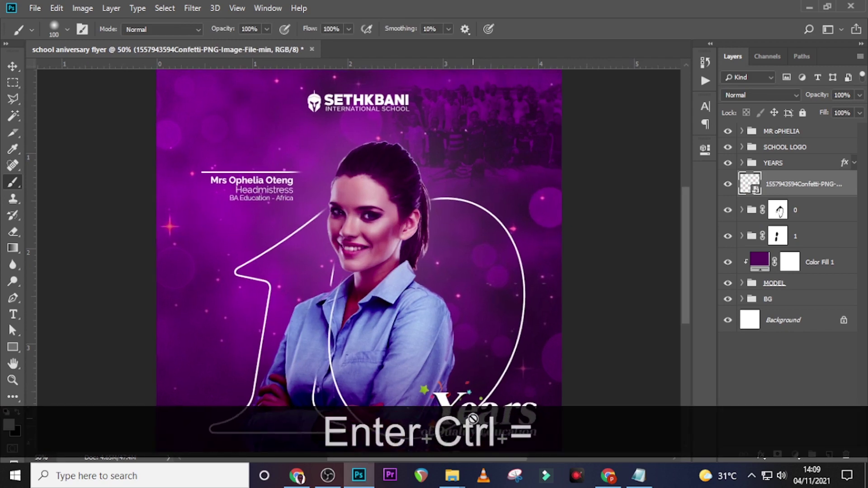
{"action": "scroll", "coordinate": [472, 418], "scroll_direction": "down", "scroll_amount": 5}
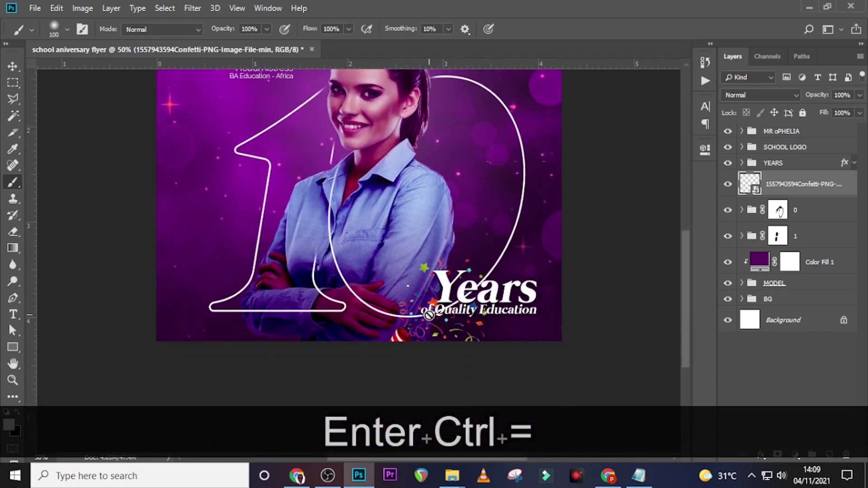
{"action": "key", "text": "v"}
{"action": "left_click_drag", "start_coordinate": [432, 305], "coordinate": [449, 312]}
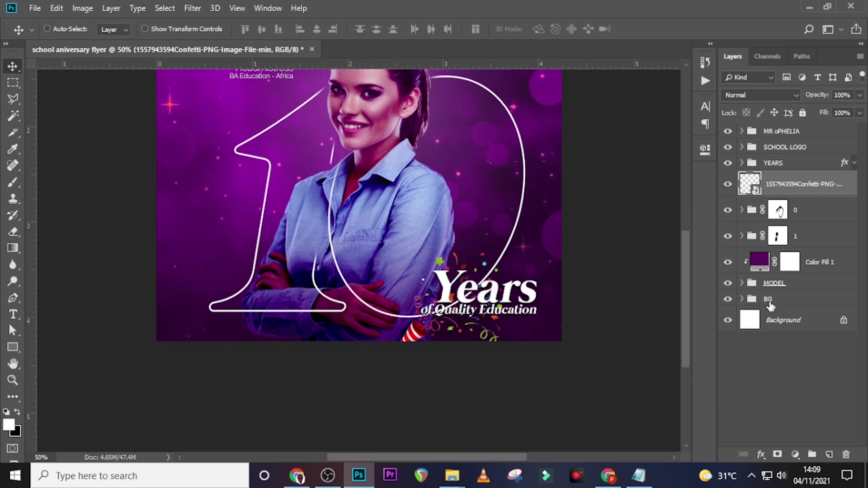
- Add a layer mask to the confetti and paint out the striped party popper with a soft black brush
{"action": "left_click", "coordinate": [777, 453]}
{"action": "key", "text": "b"}
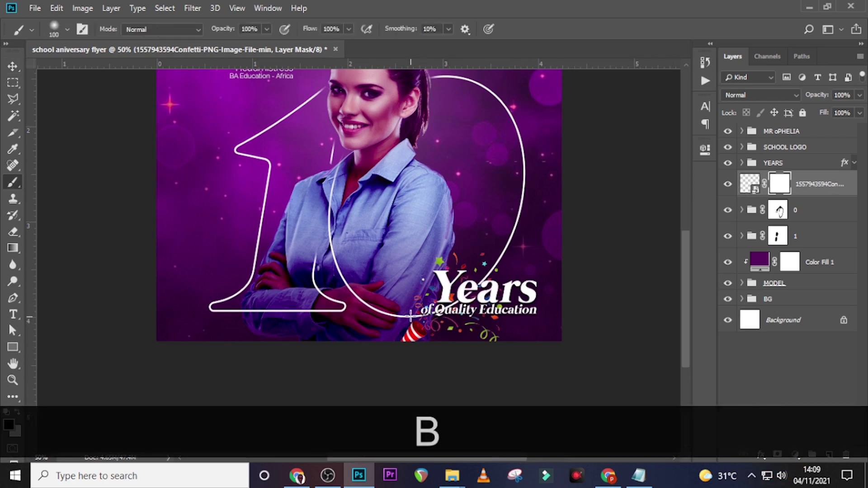
{"action": "key", "text": "Caps_Lock"}
{"action": "mouse_move", "coordinate": [424, 316]}
{"action": "left_mouse_down"}
{"action": "mouse_move", "coordinate": [399, 318]}
{"action": "mouse_move", "coordinate": [422, 317]}
{"action": "left_mouse_up"}
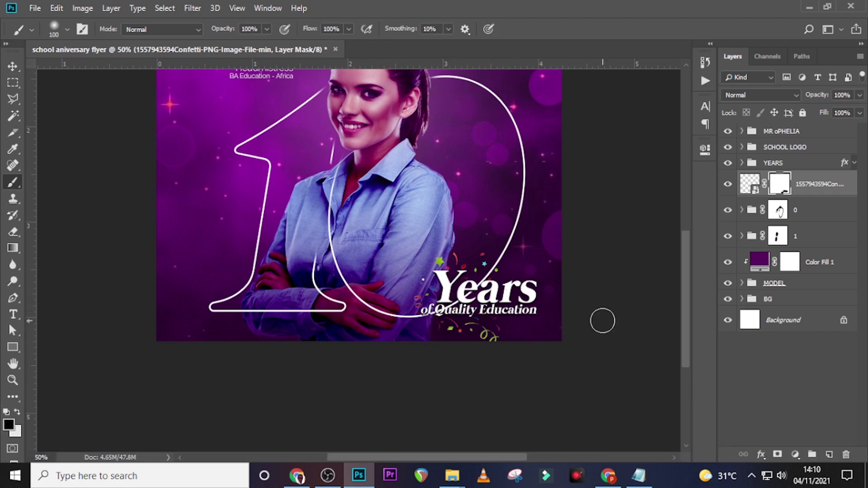
- Restore some confetti pieces around the "Years" text on the mask with a 70 px white brush
{"action": "key", "text": "bracketleft"}
{"action": "key", "text": "bracketleft"}
{"action": "key", "text": "bracketleft"}
{"action": "key", "text": "x"}
{"action": "key", "text": "ctrl+2"}
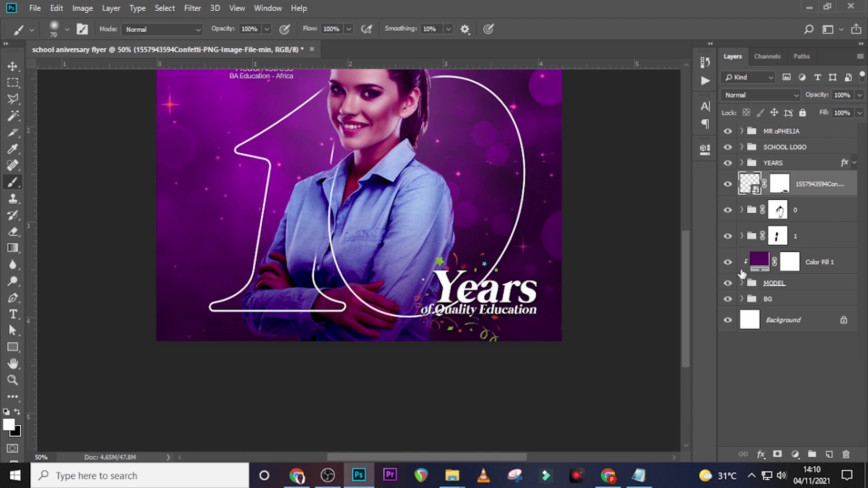
{"action": "key", "text": "ctrl+0"}
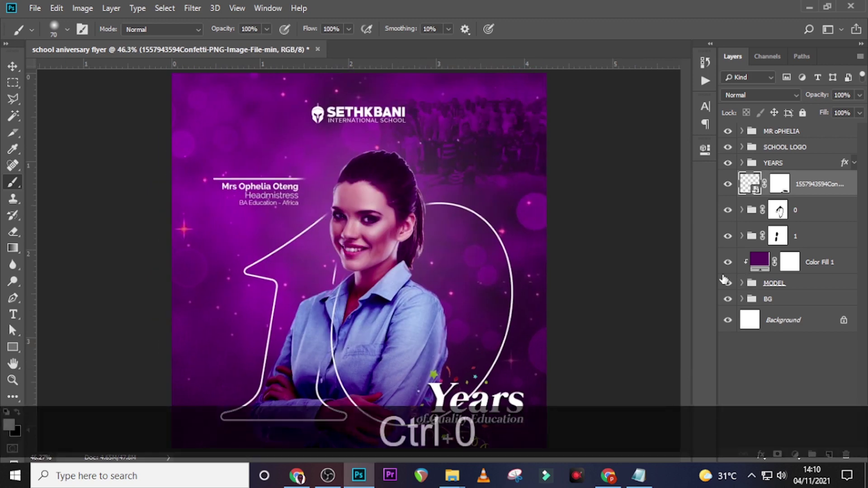